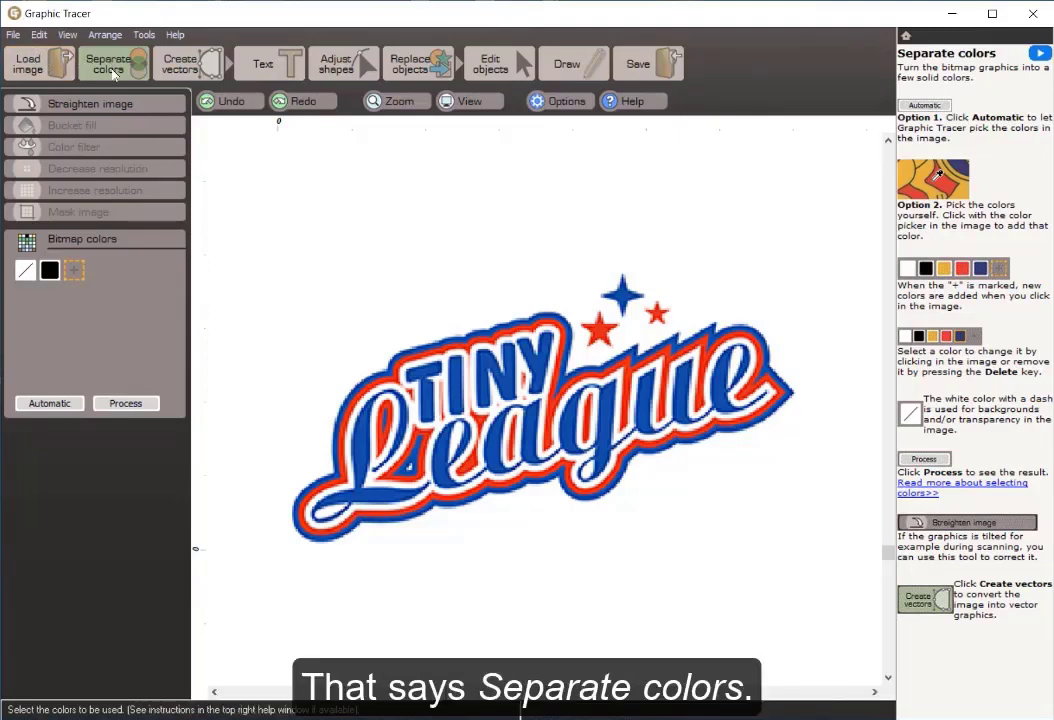
Add the logo's blue, then auto-detect red alongside the transparent white background
click(74, 268)
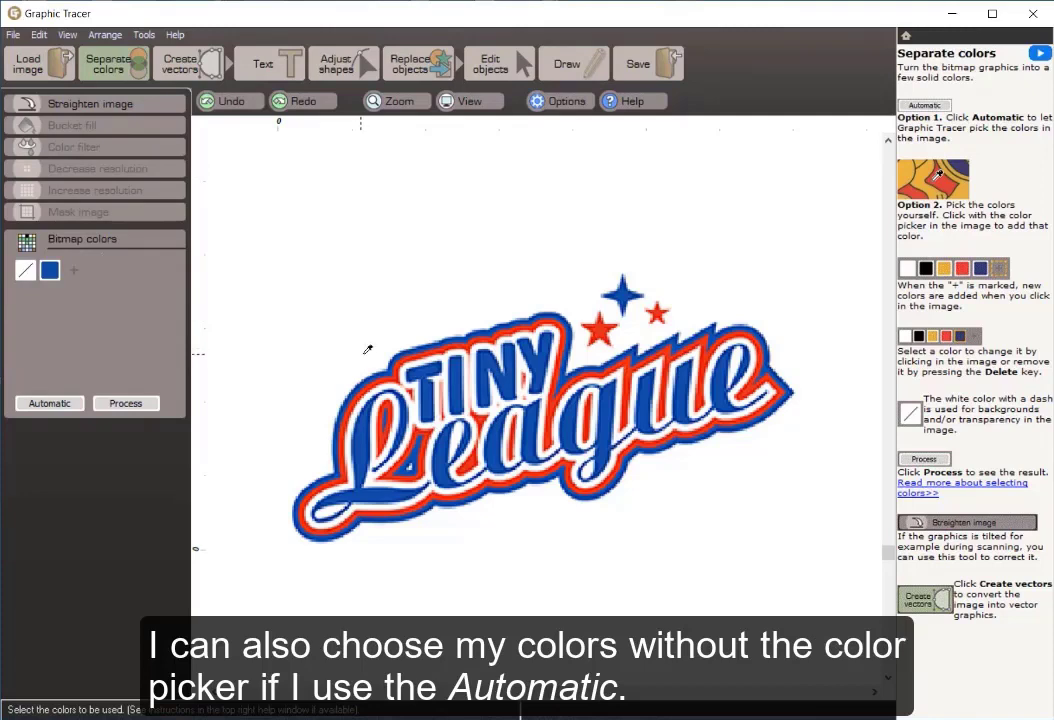
click(45, 400)
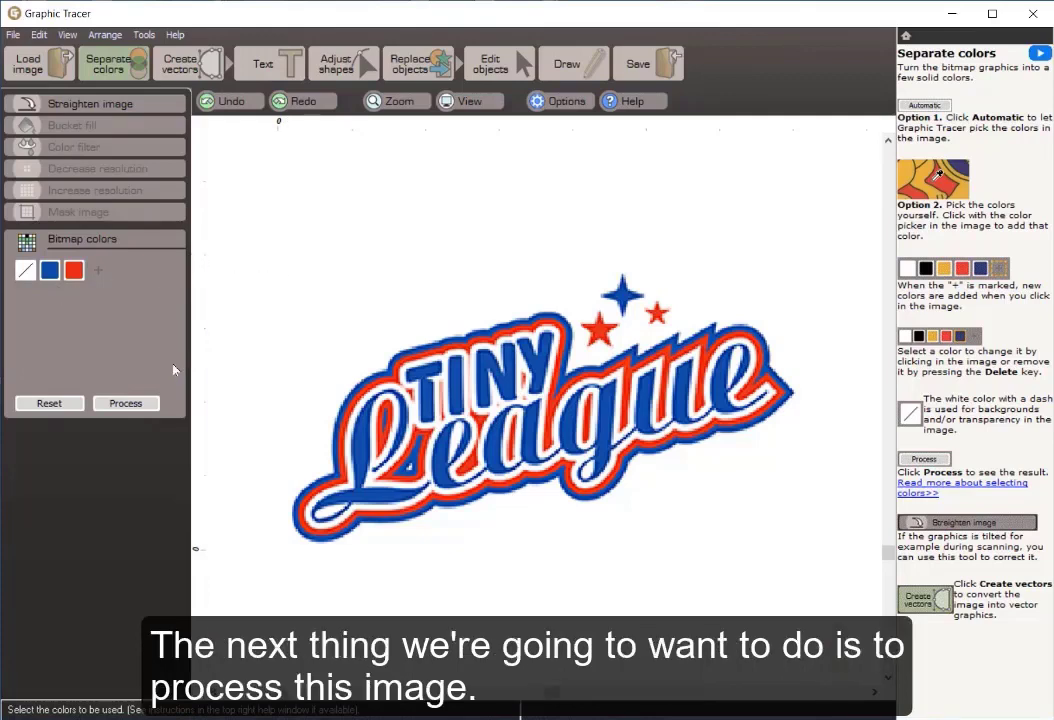
click(134, 402)
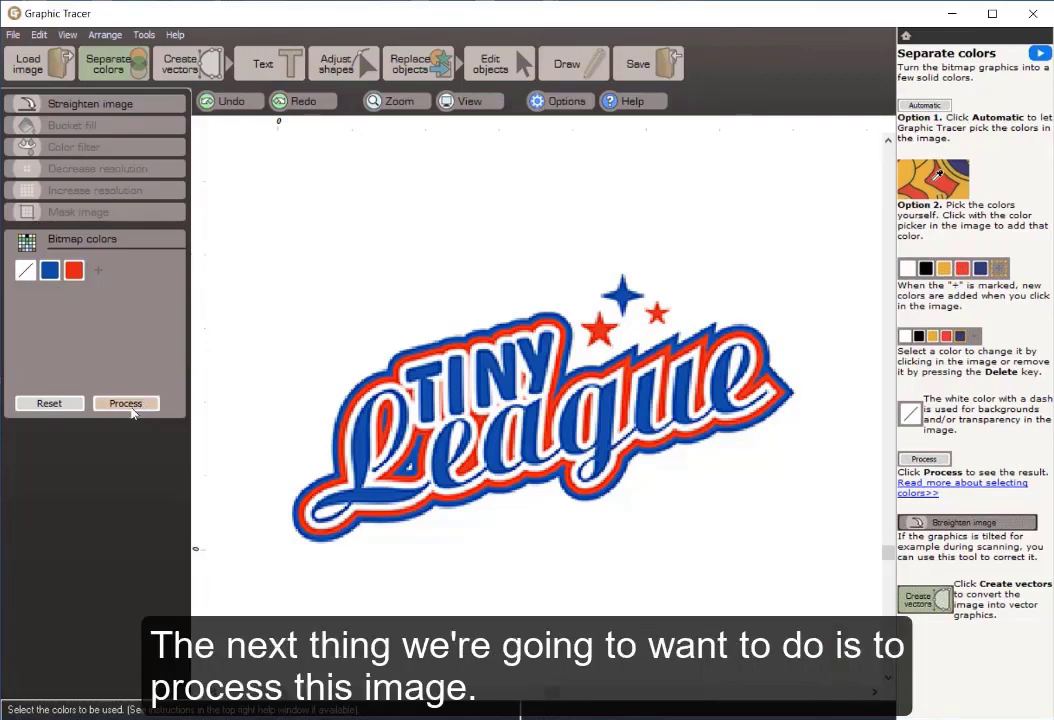
Process the logo into flat blue, red and white areas, compare with the original, then create vectors
scroll(505, 398, up, 3)
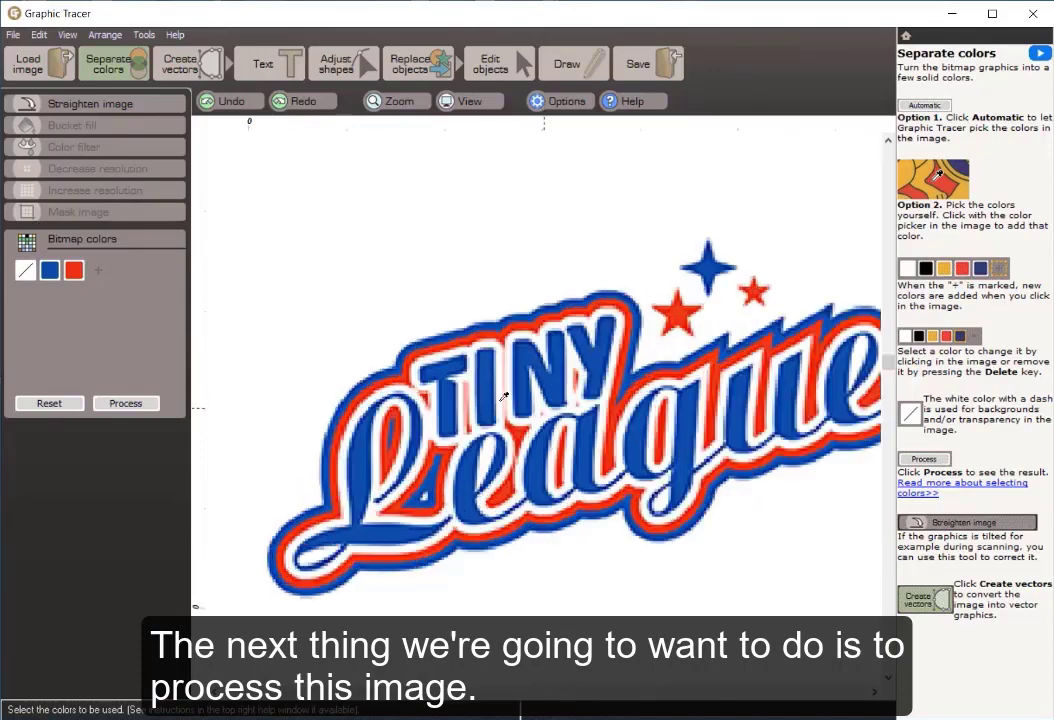
scroll(547, 402, up, 5)
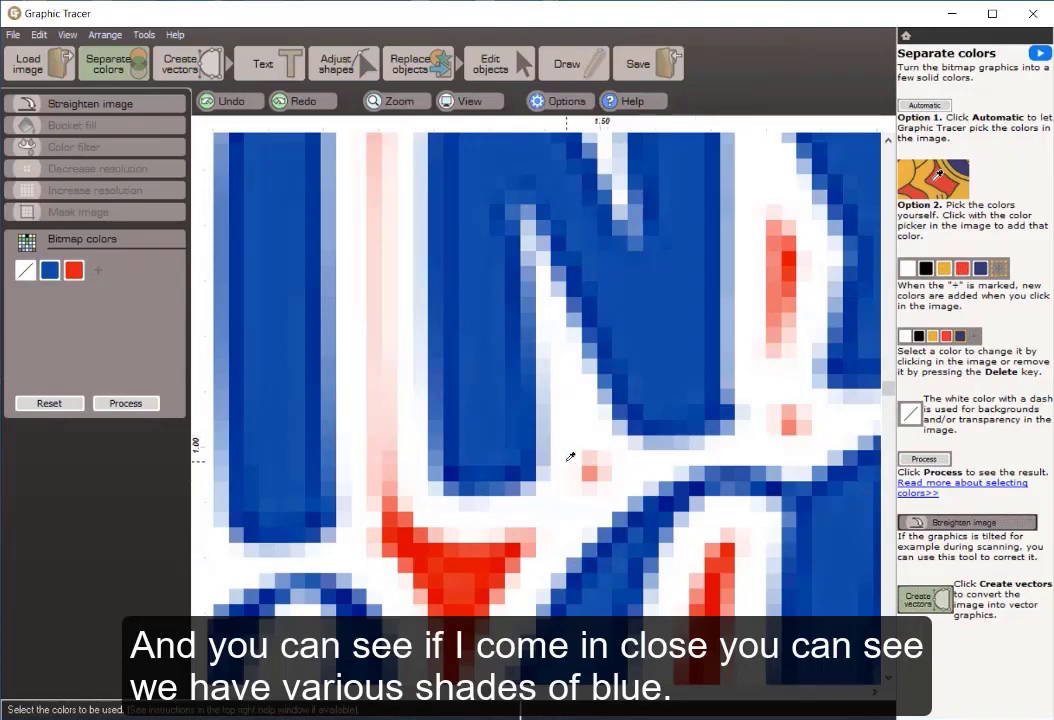
scroll(570, 457, down, 1)
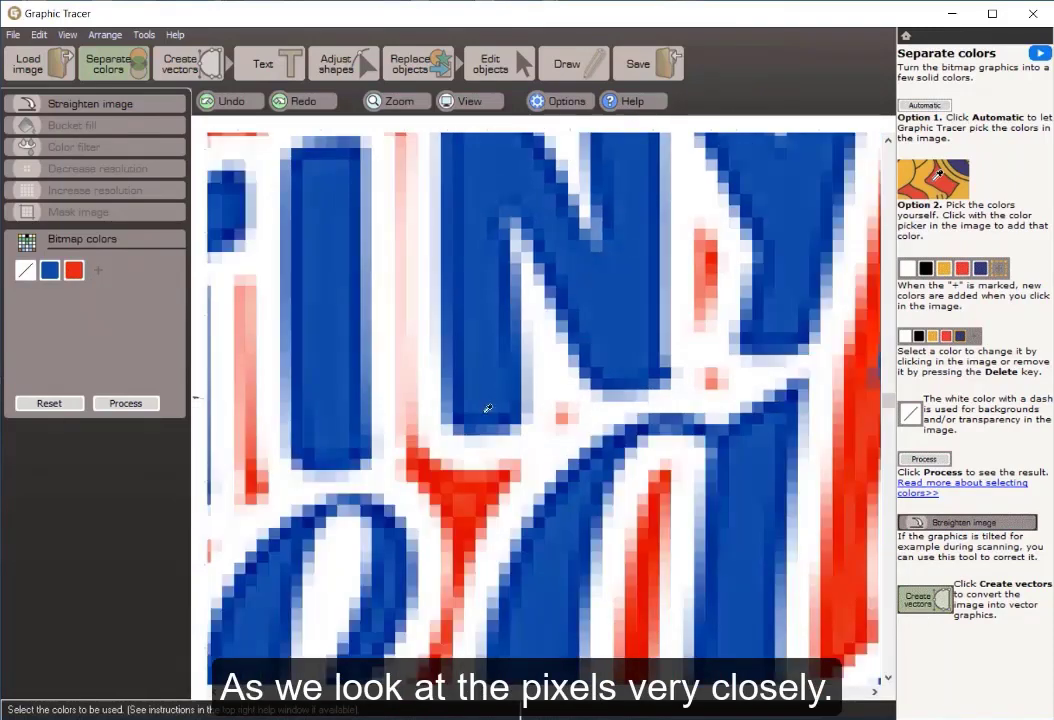
click(126, 403)
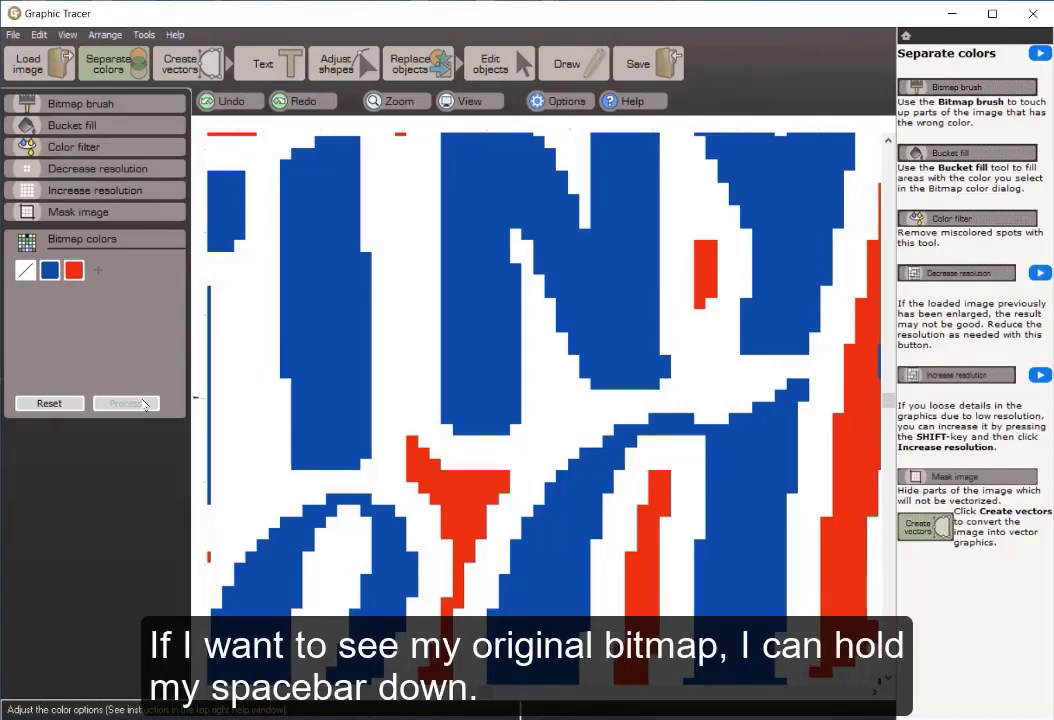
key(space)
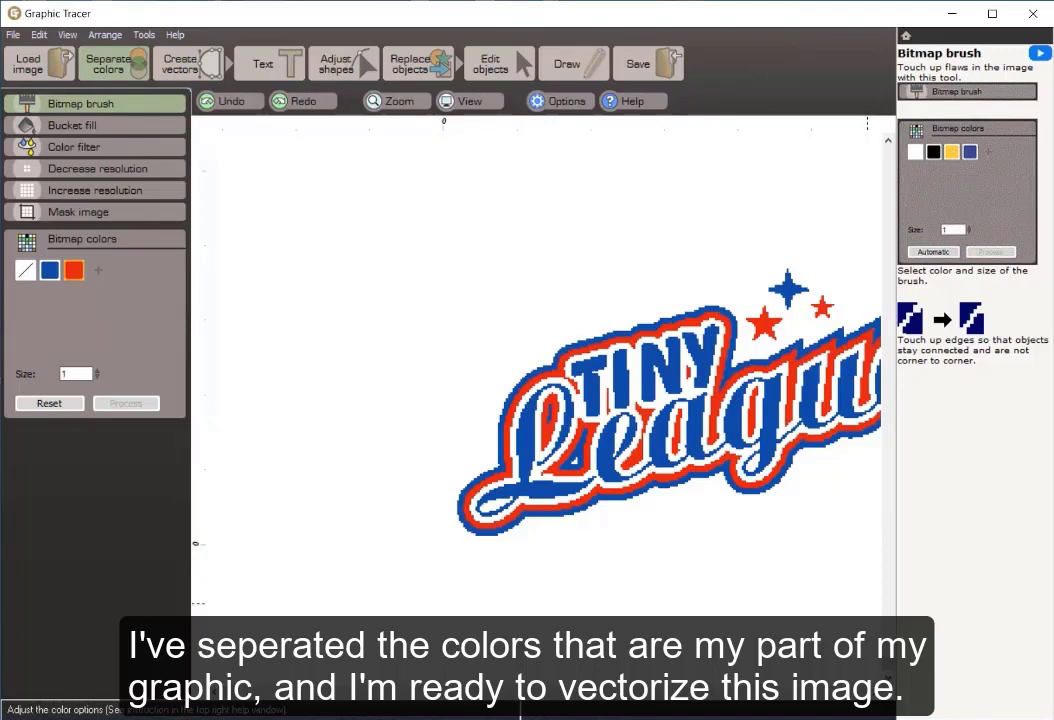
drag(690, 400, 524, 400)
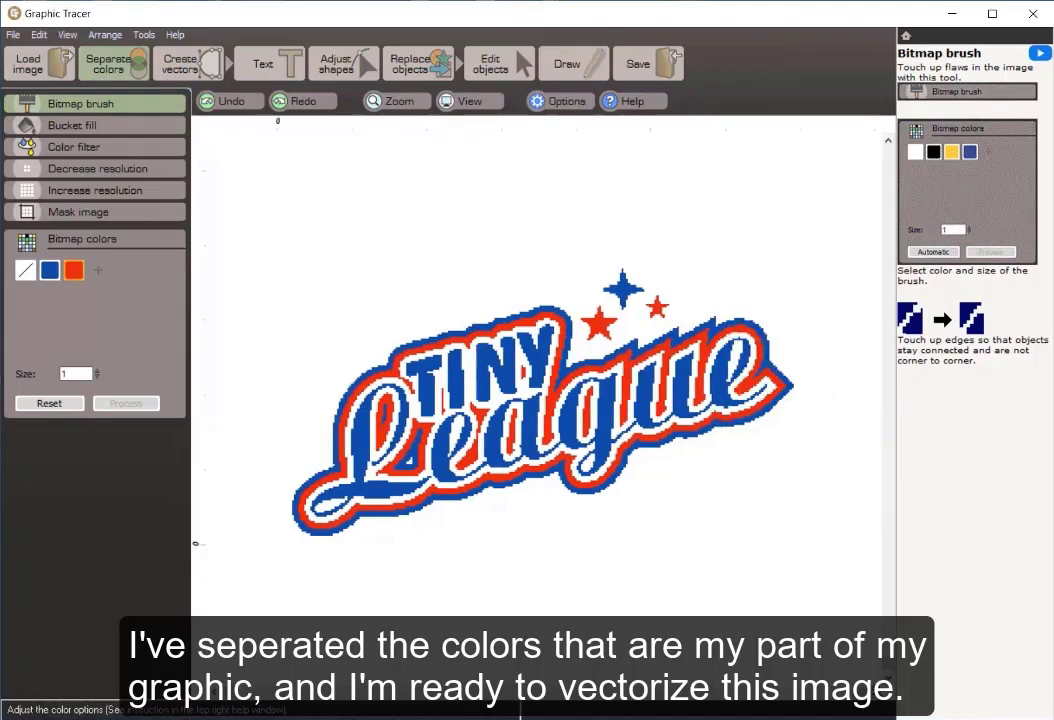
click(177, 68)
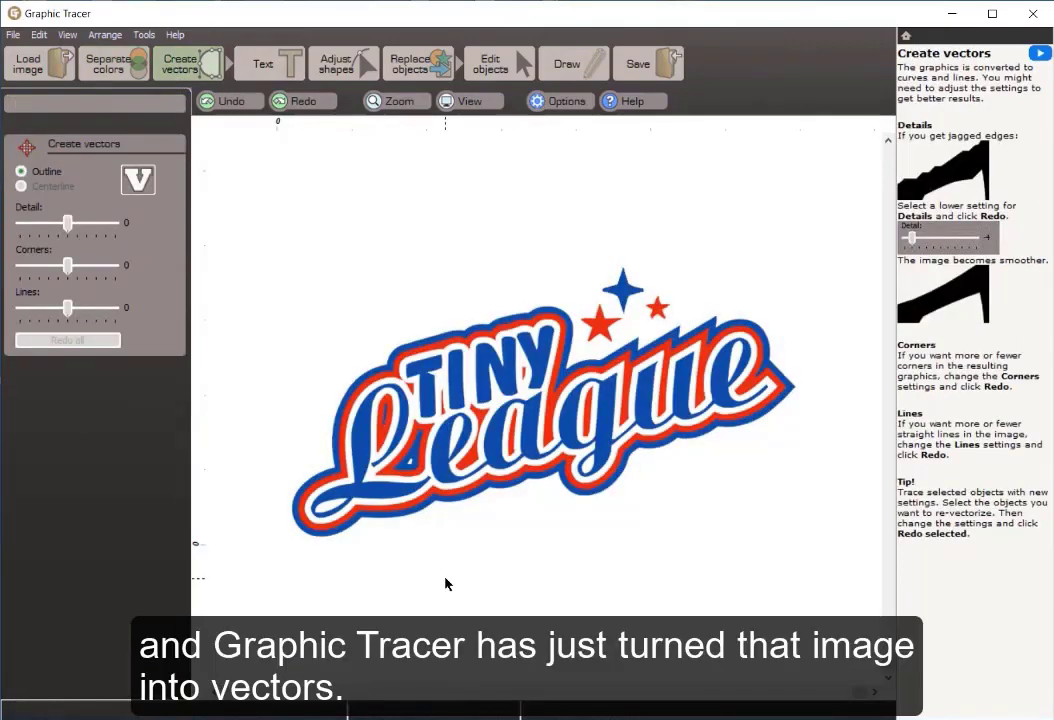
scroll(462, 406, up, 2)
scroll(462, 406, up, 2)
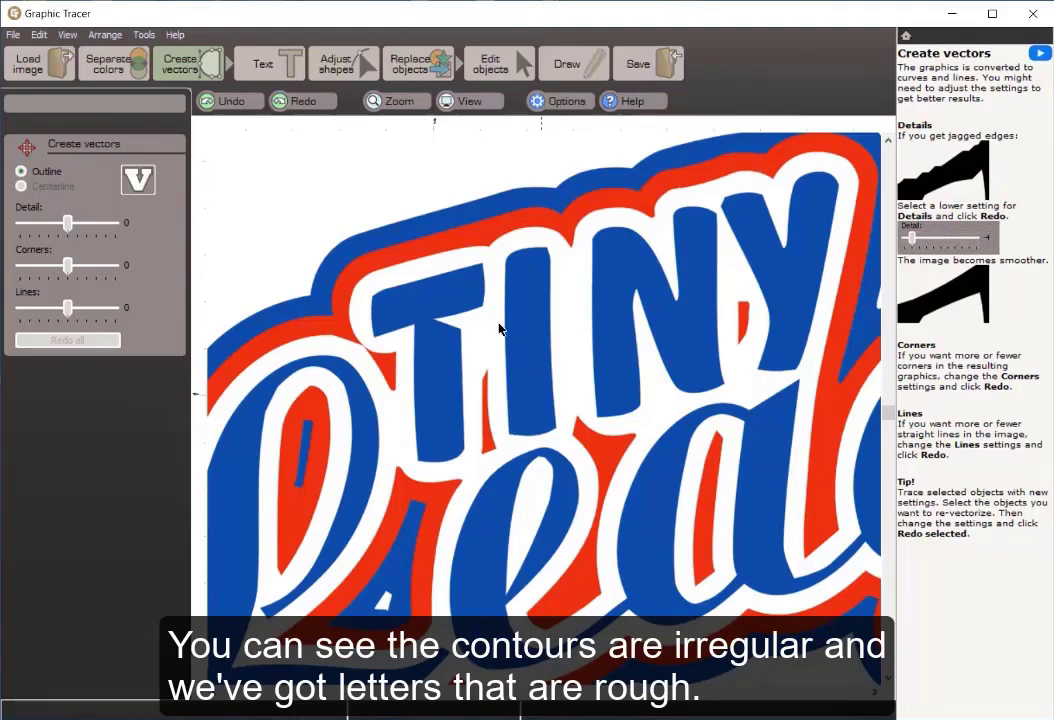
scroll(615, 354, down, 1)
scroll(622, 354, down, 2)
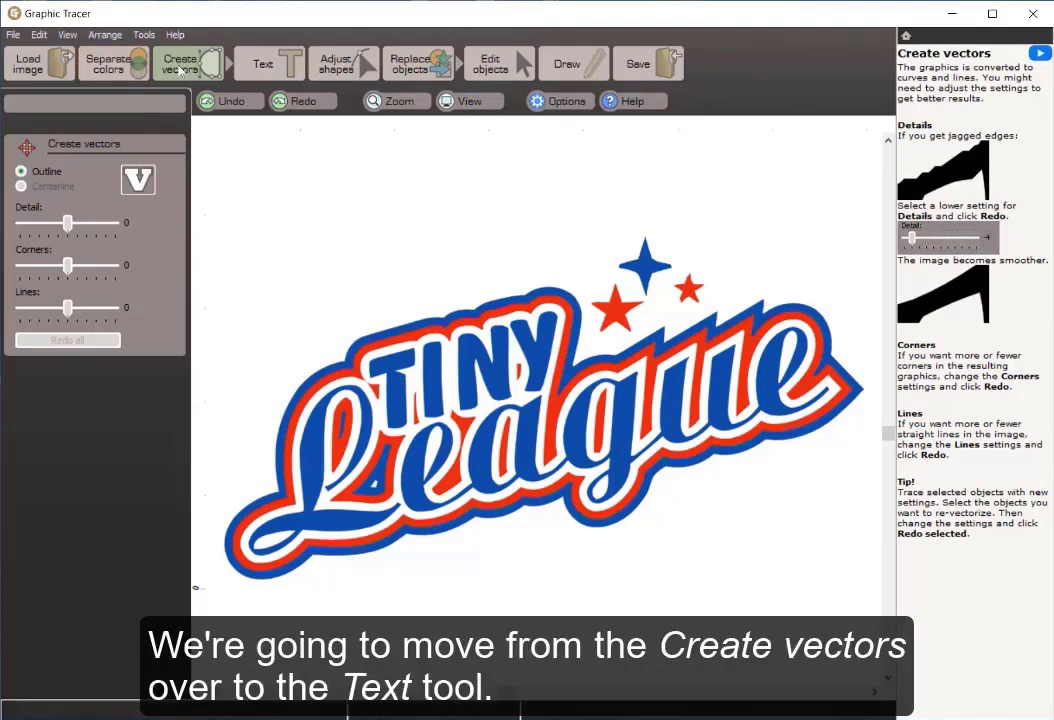
Select the T, I, N and Y letters as text and run Identify font & replace
click(266, 68)
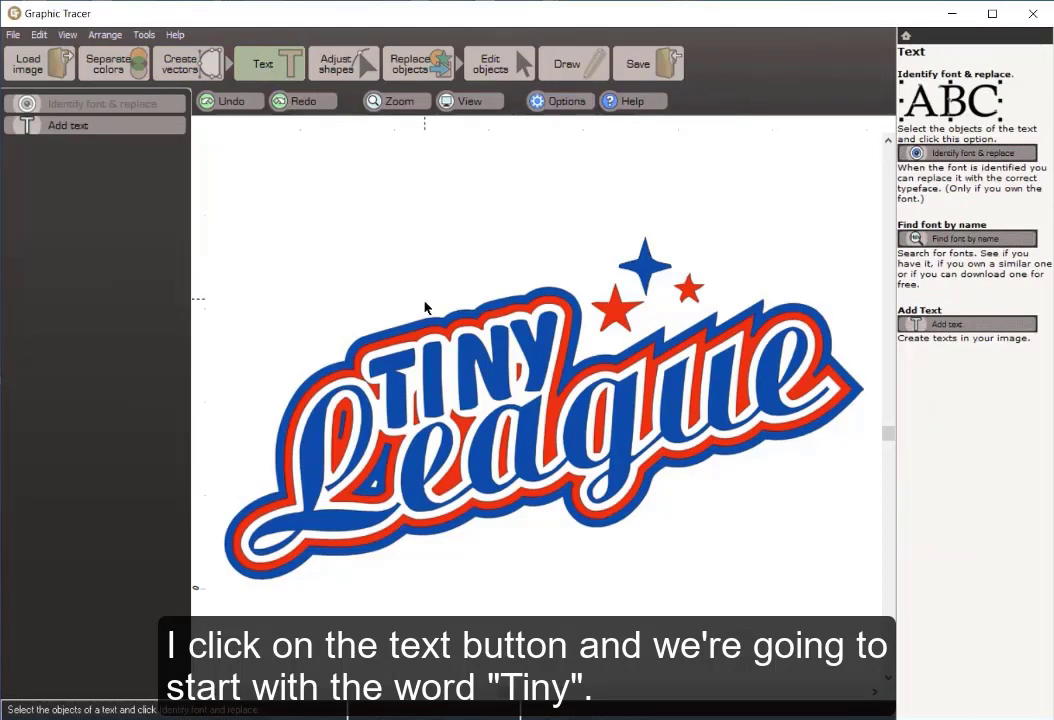
click(394, 378)
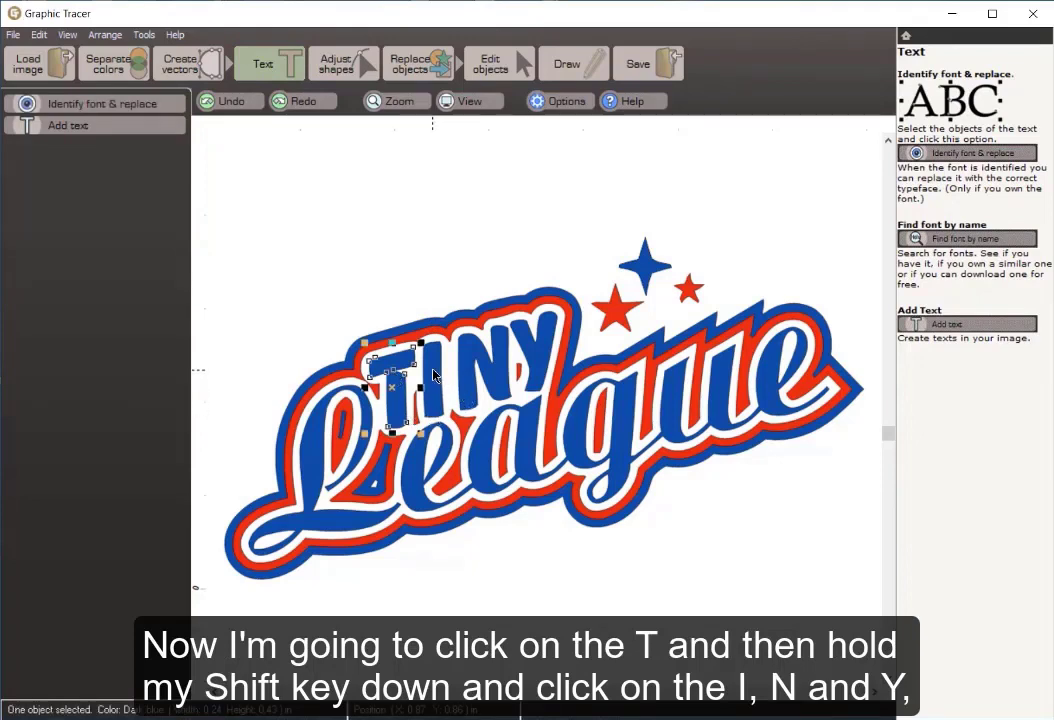
shift+click(433, 374)
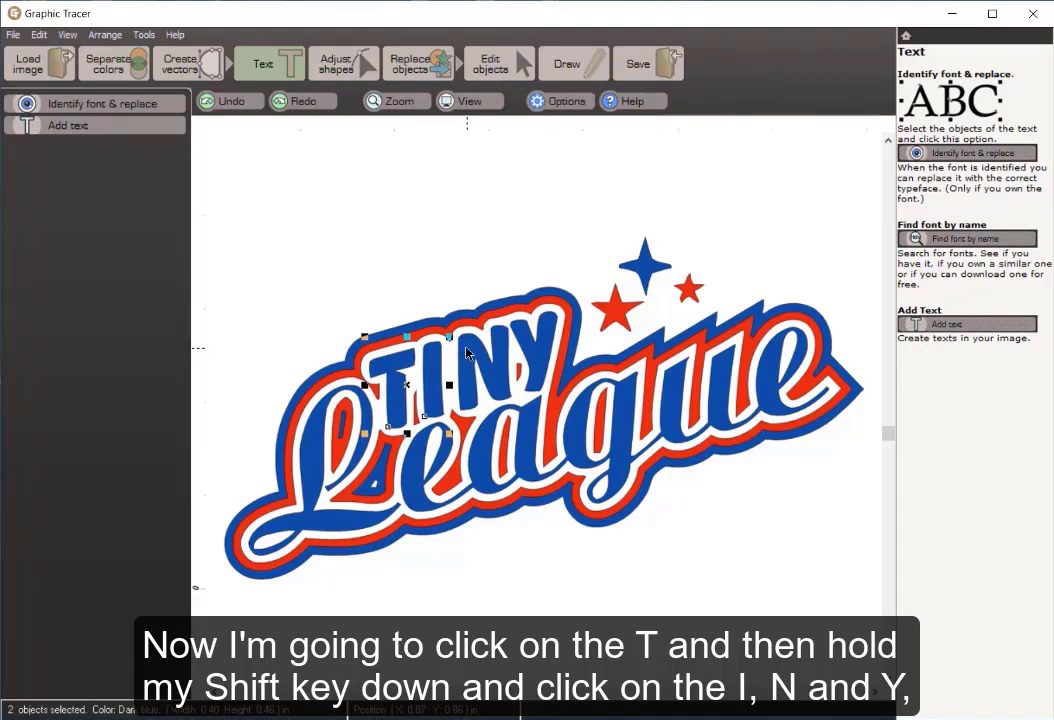
shift+click(469, 356)
shift+click(527, 345)
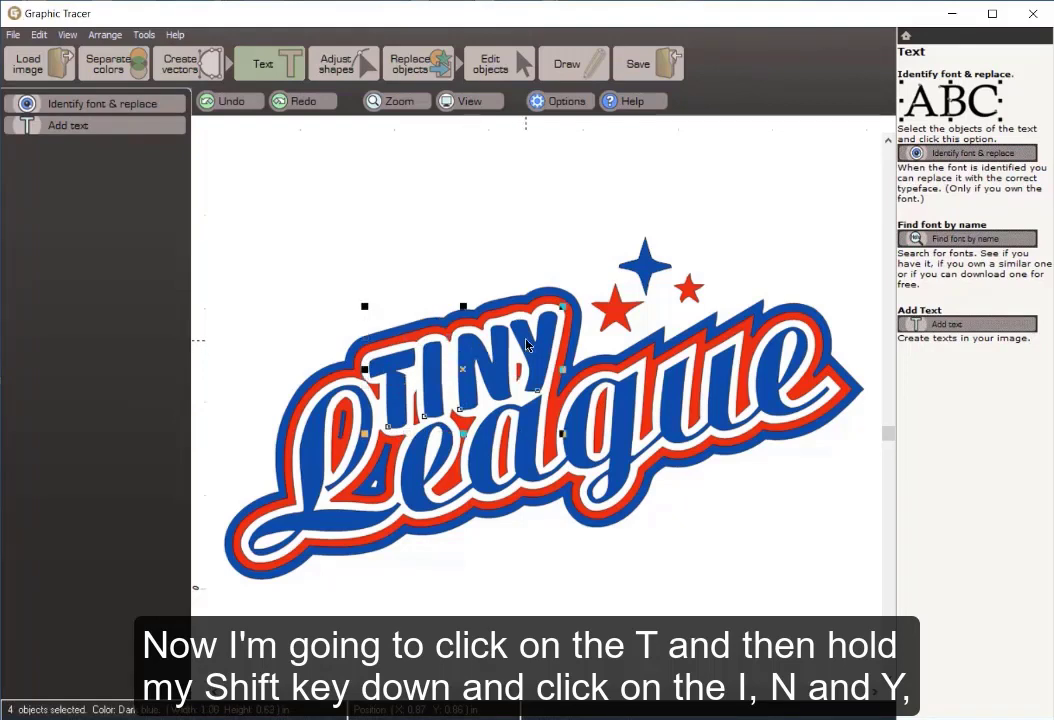
click(68, 105)
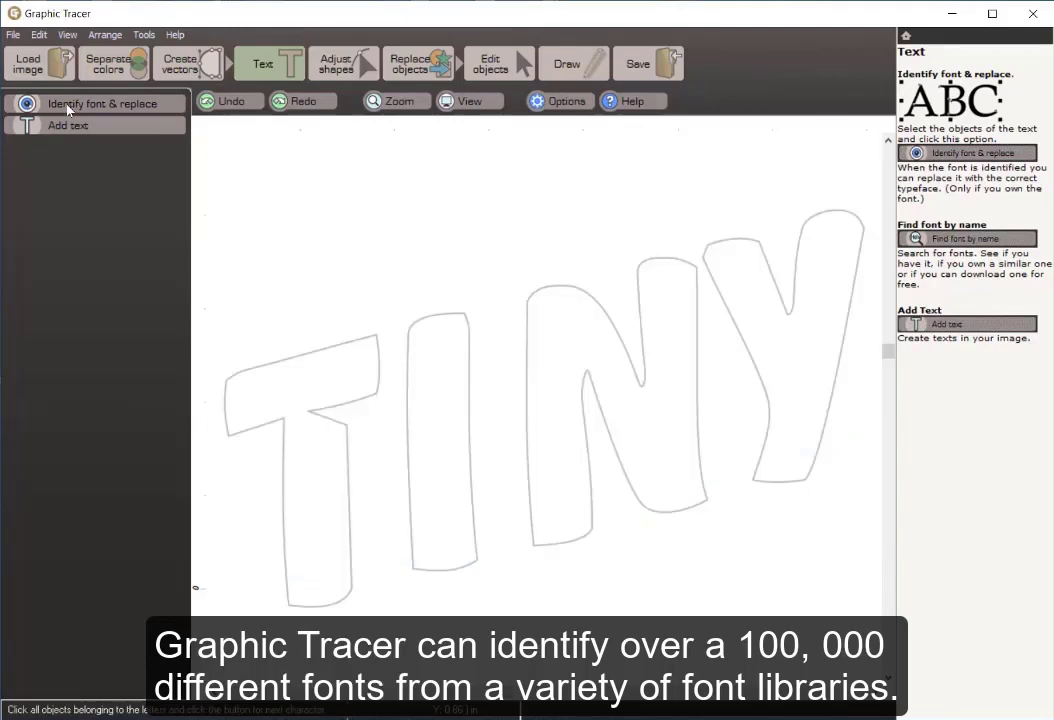
Set the TINY lettering's orientation to Angled text in FontEye and continue
click(68, 105)
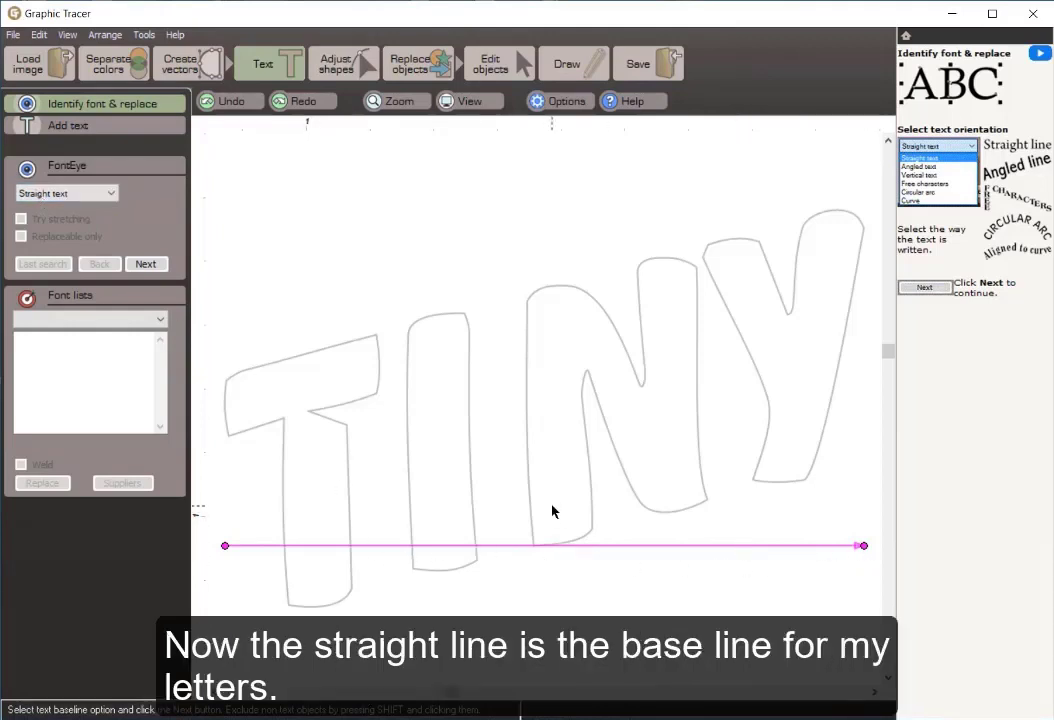
click(111, 196)
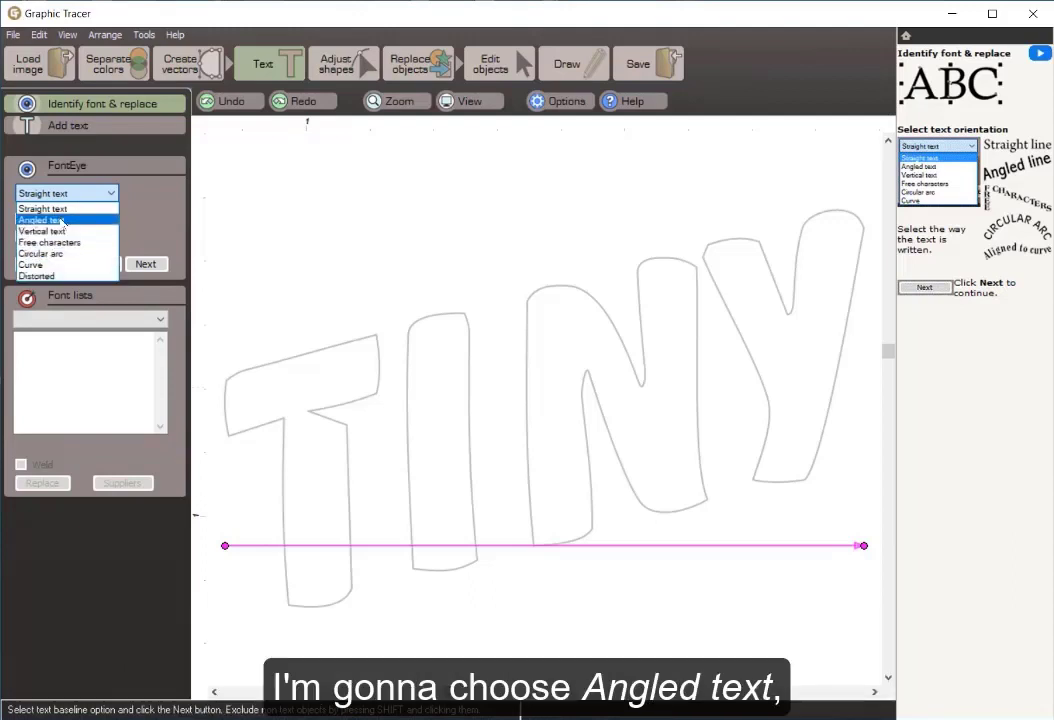
click(42, 220)
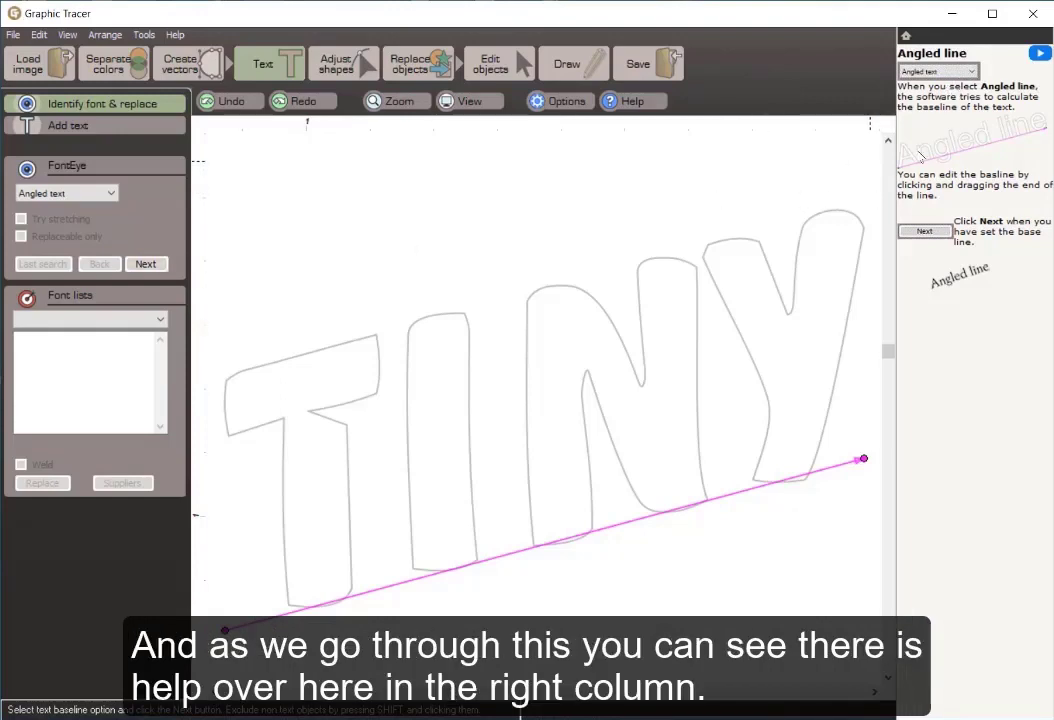
click(143, 266)
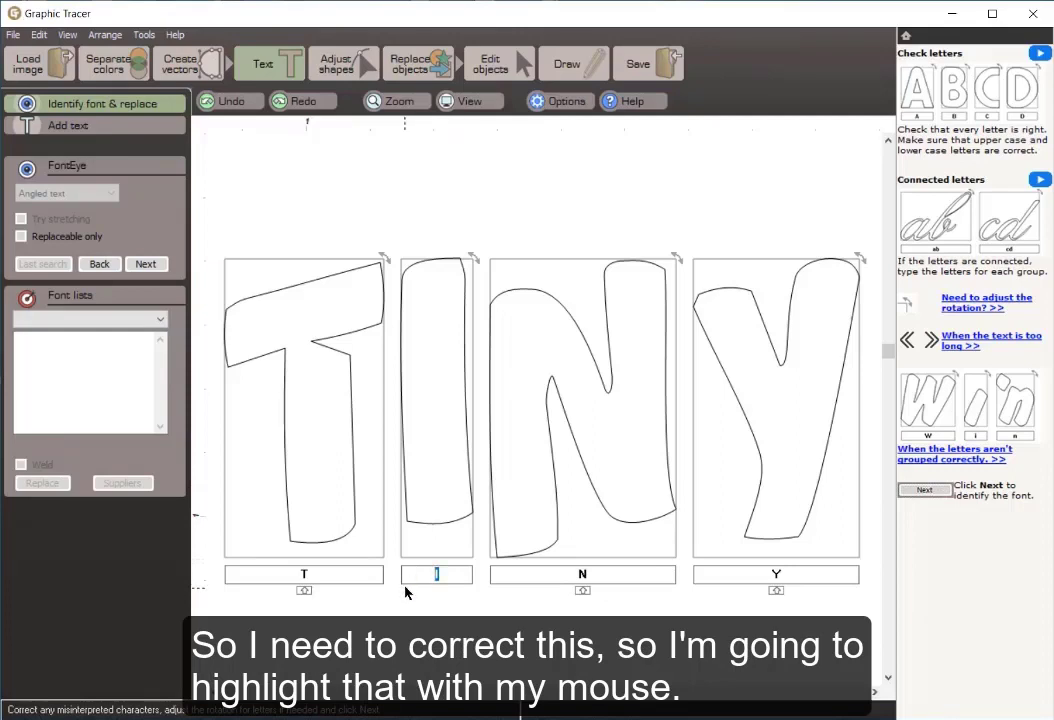
Replace the second letter's misread label '1' with a capital I
text(I)
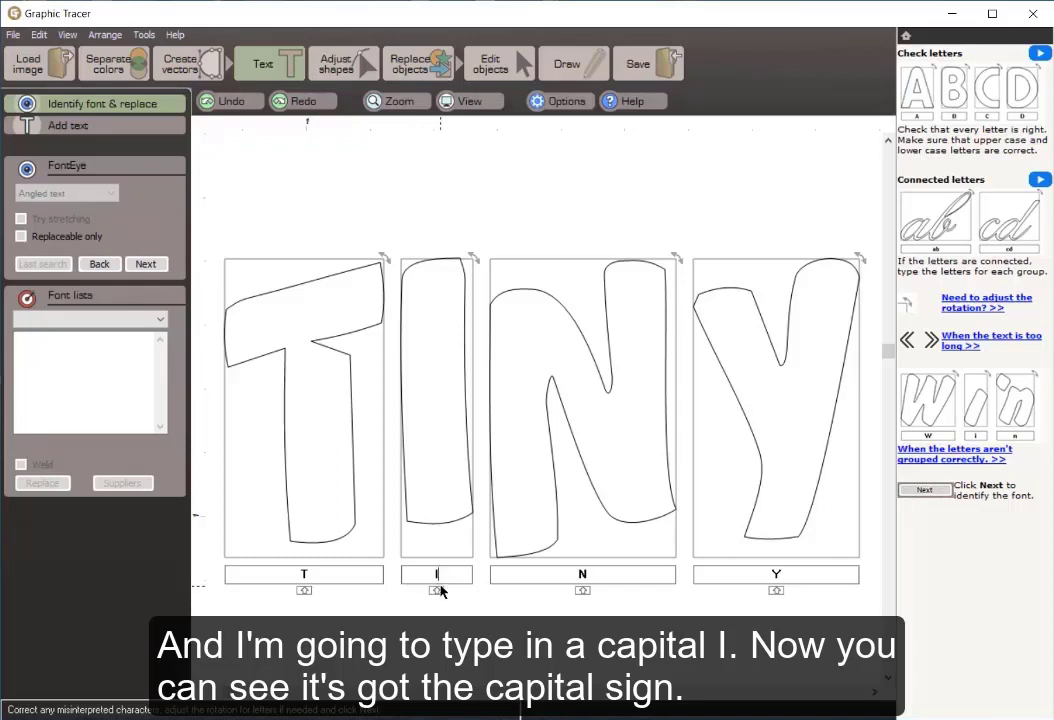
click(437, 573)
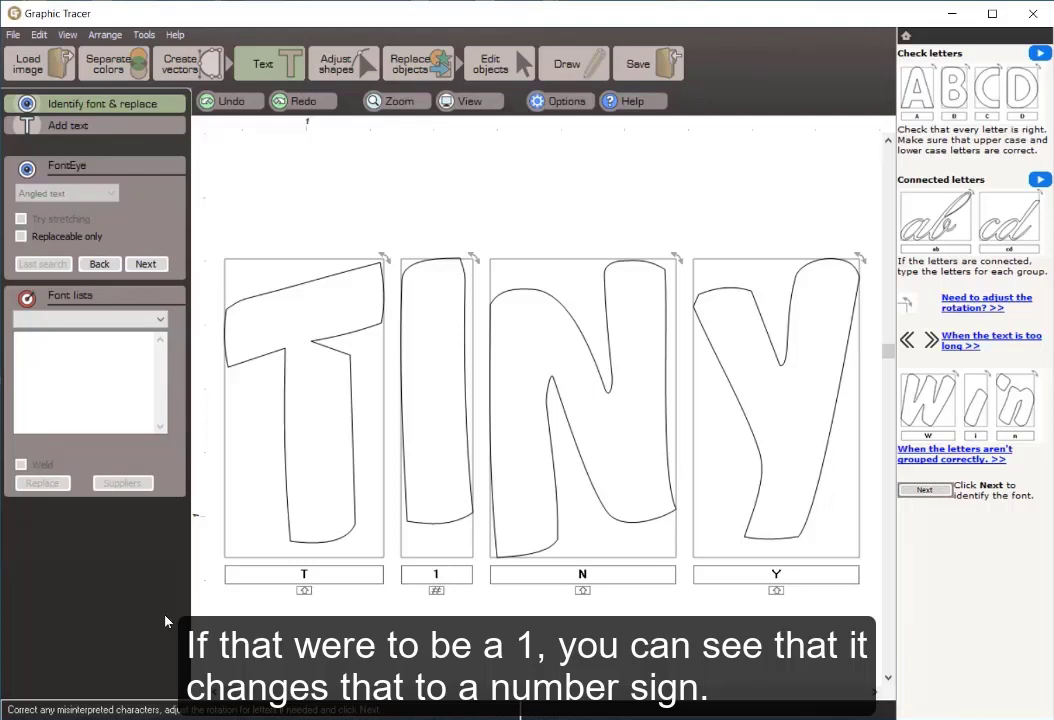
text(1)
drag(451, 575, 381, 577)
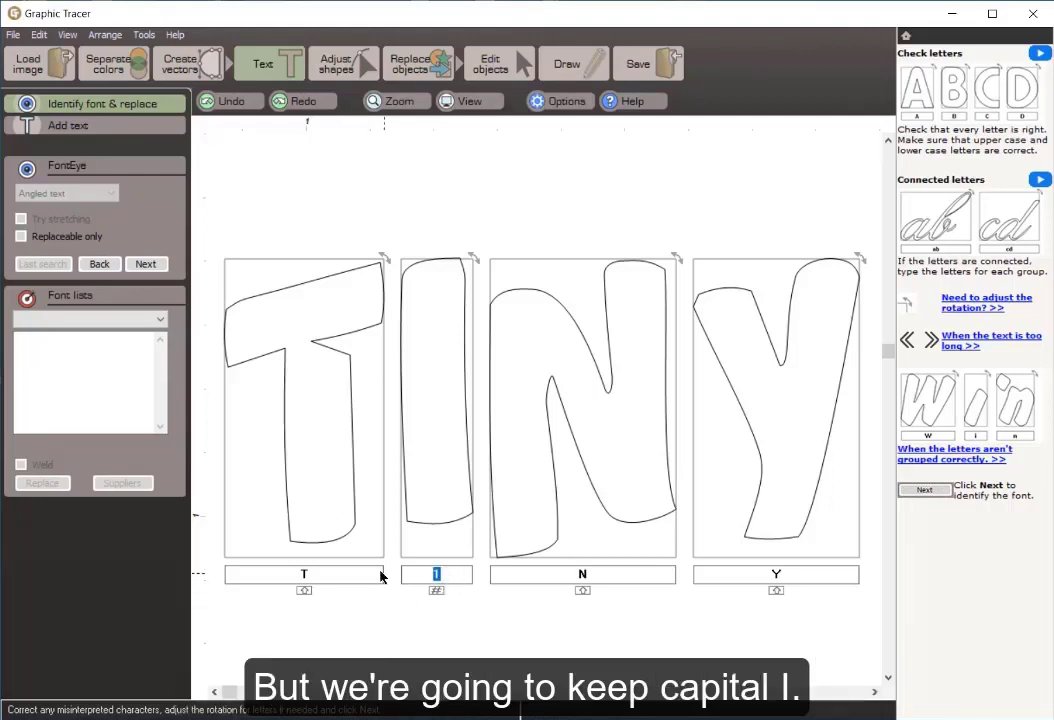
text(I)
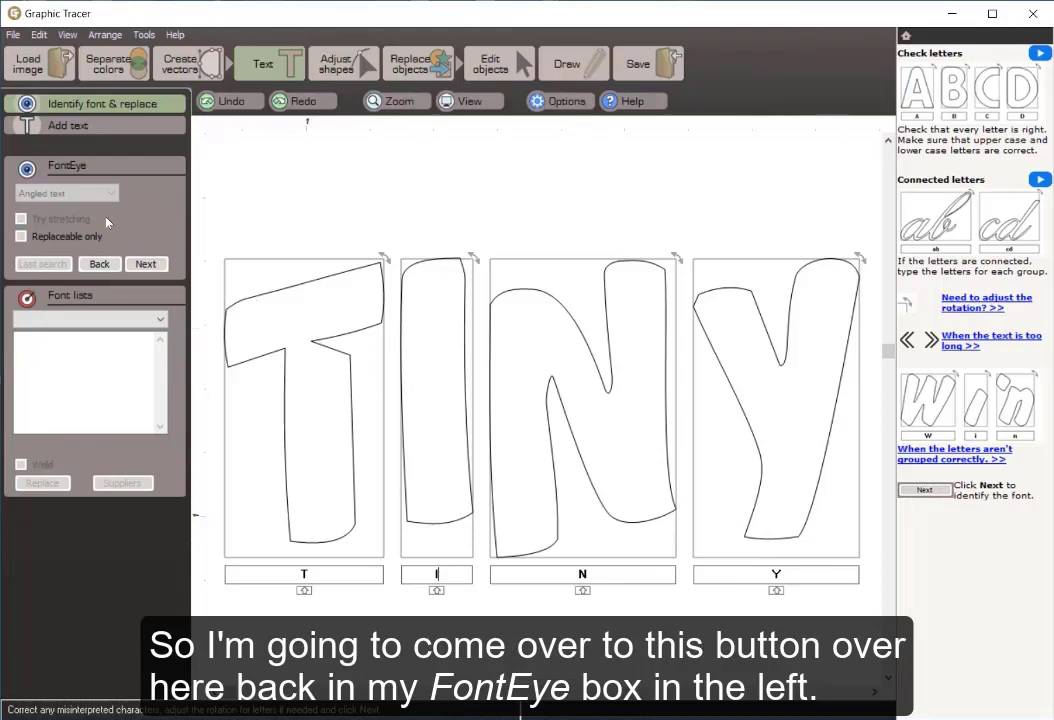
Search for matching fonts and preview the Balloon Extra Bold variants over TINY
click(146, 264)
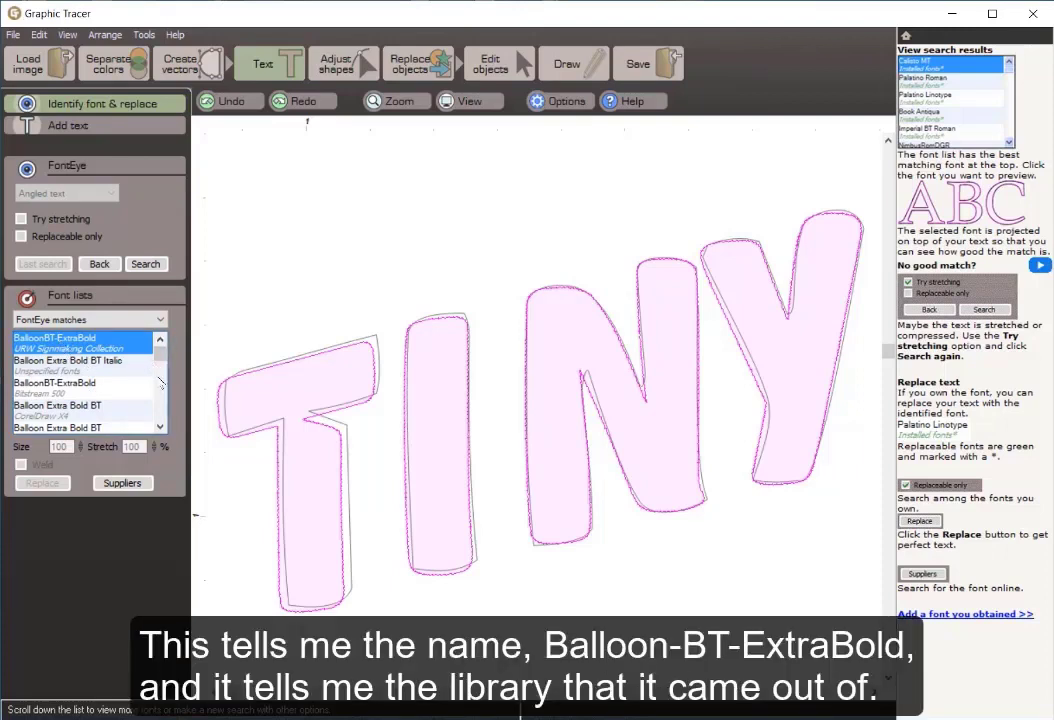
key(Down)
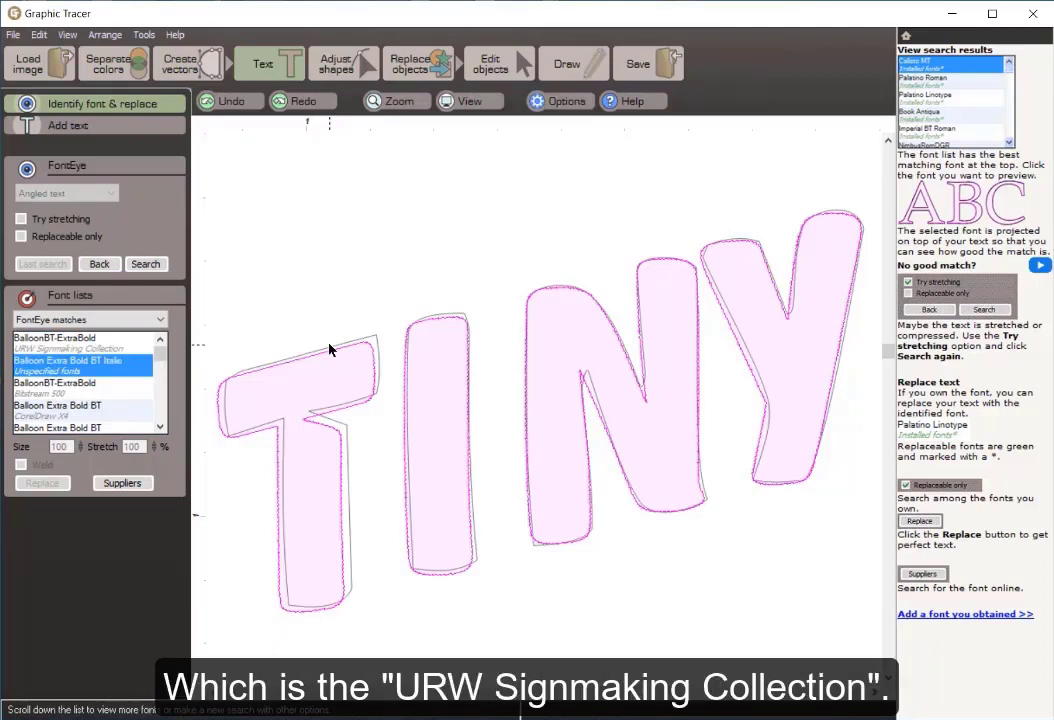
key(Down)
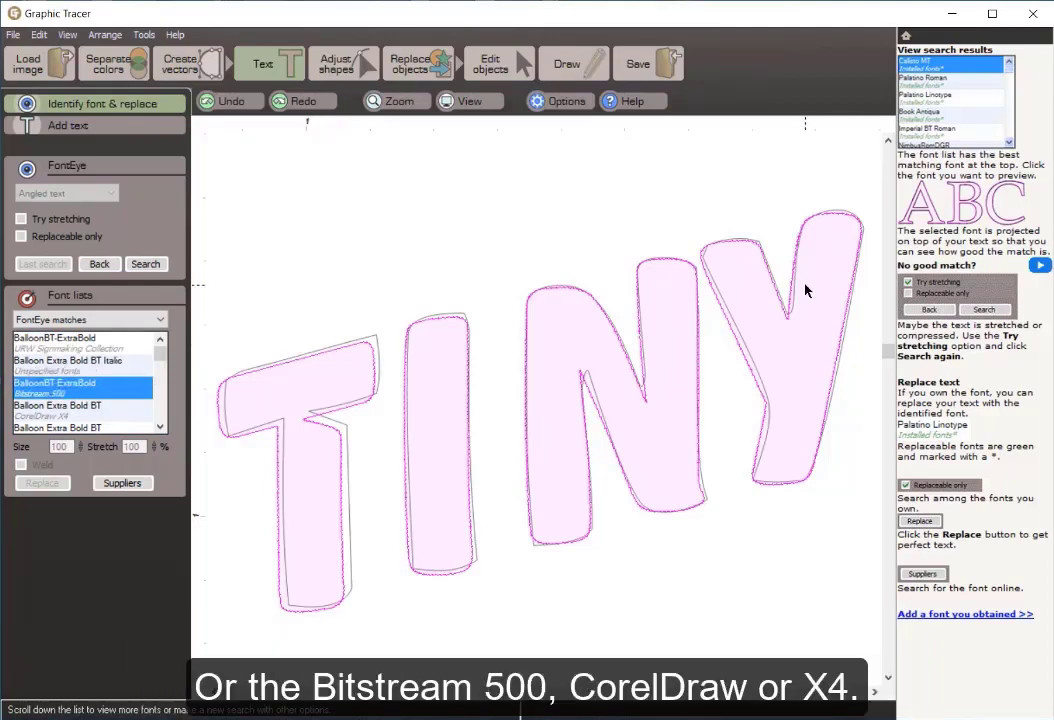
key(Down)
key(Down)
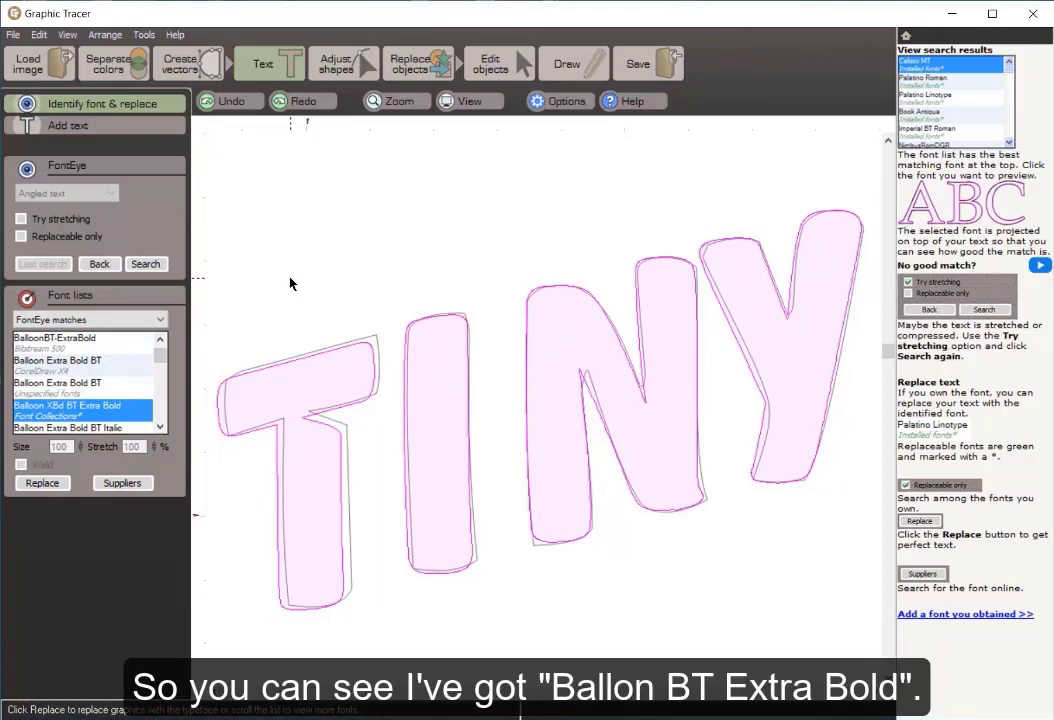
click(160, 427)
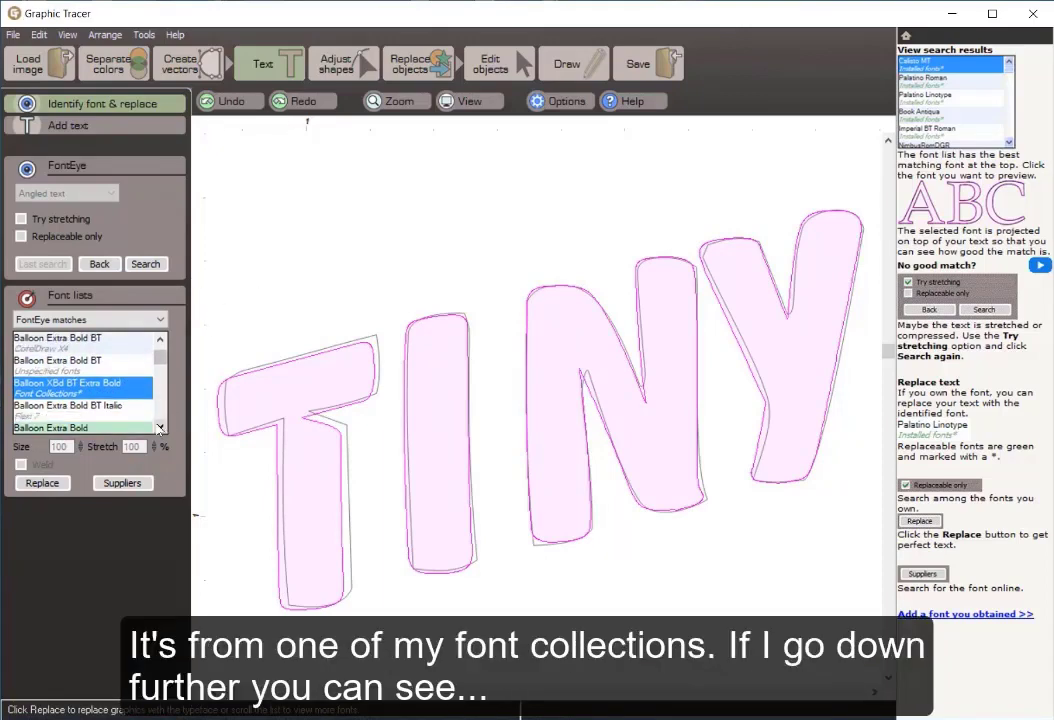
click(160, 427)
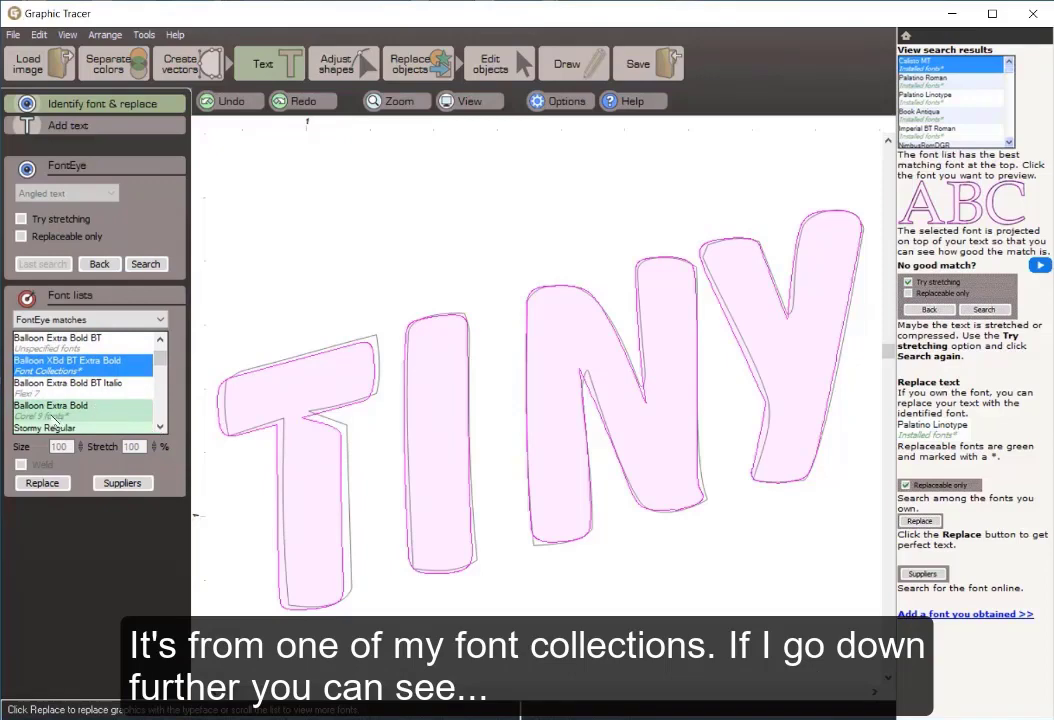
click(118, 418)
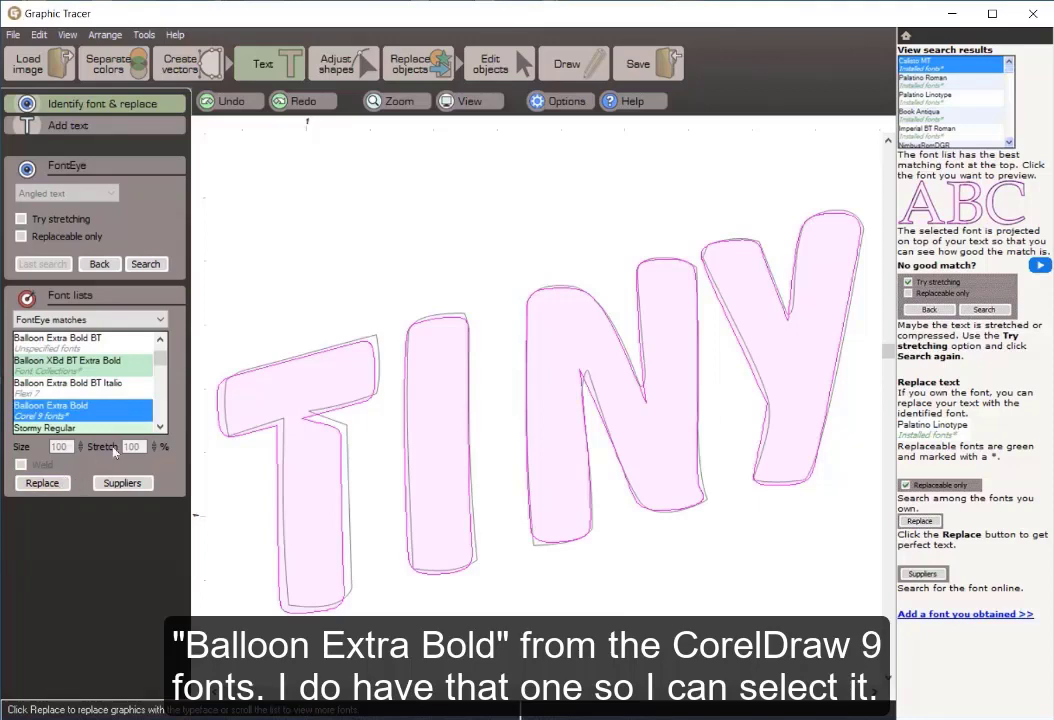
click(160, 427)
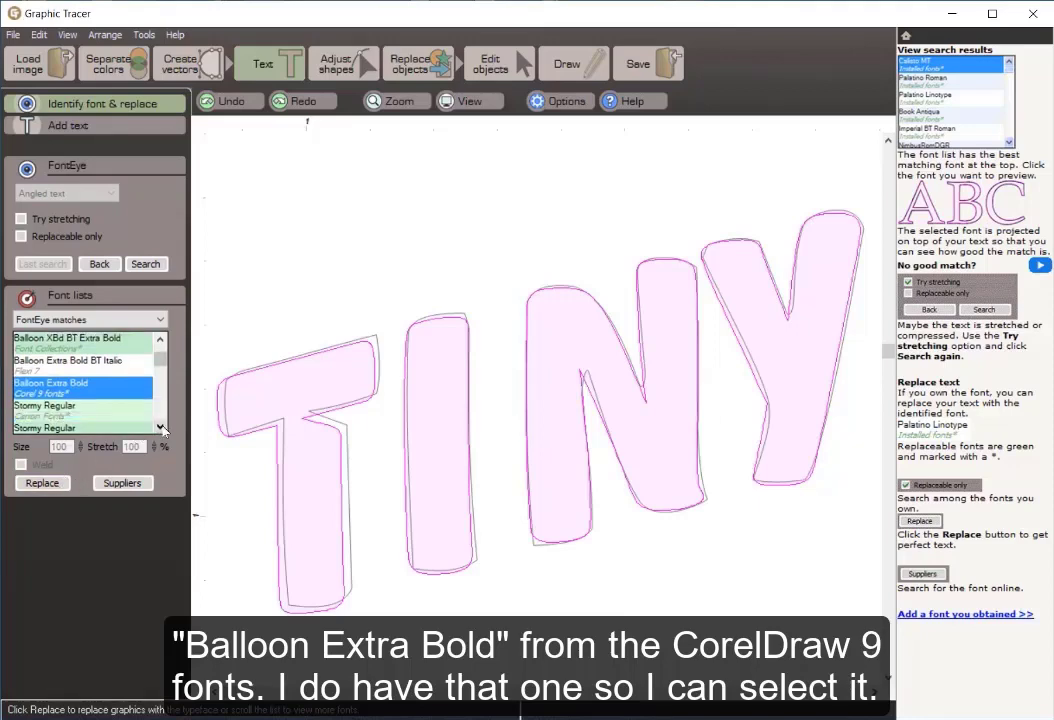
click(160, 427)
click(160, 427)
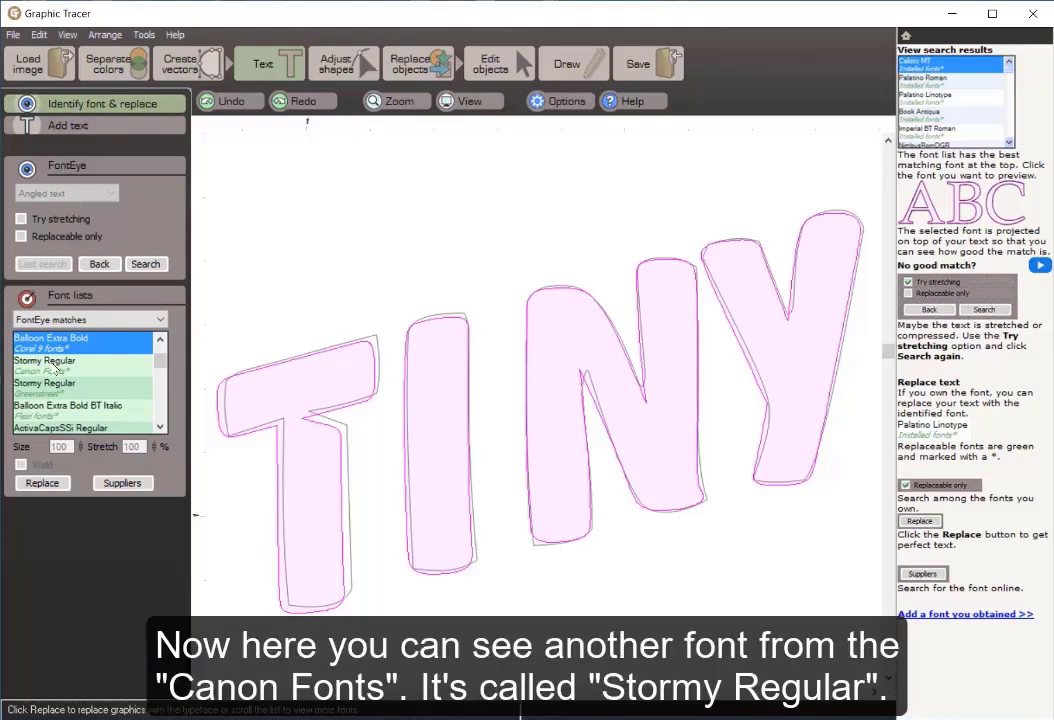
Preview Stormy Regular, Bazooka Regular and Collection #70559 over the TINY letters
click(55, 368)
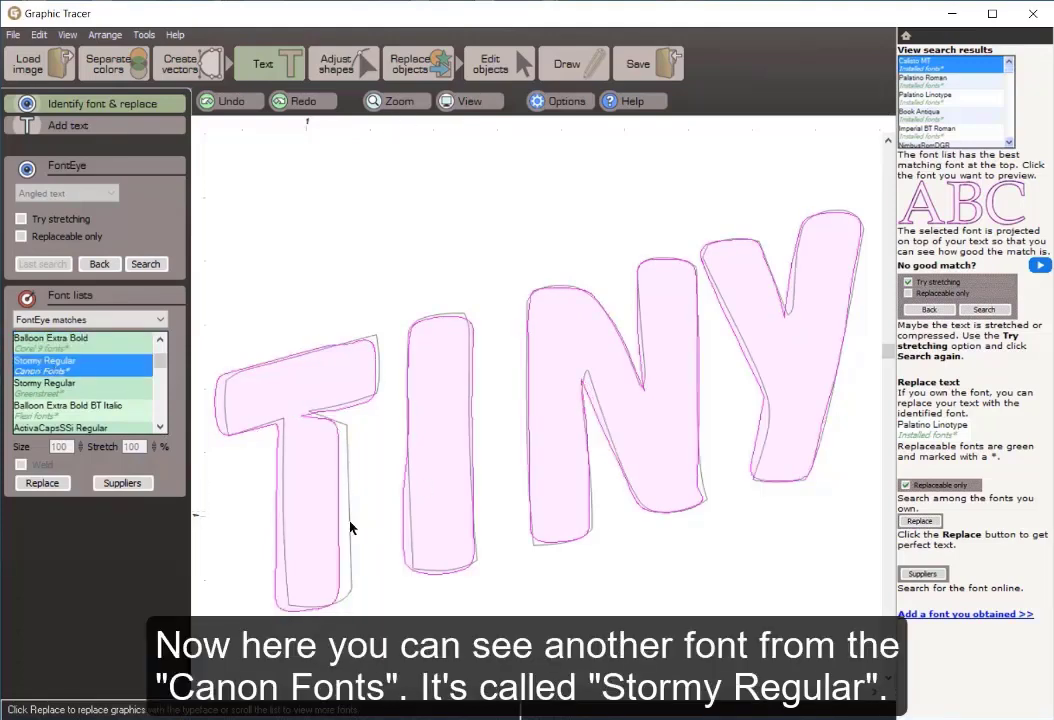
click(47, 383)
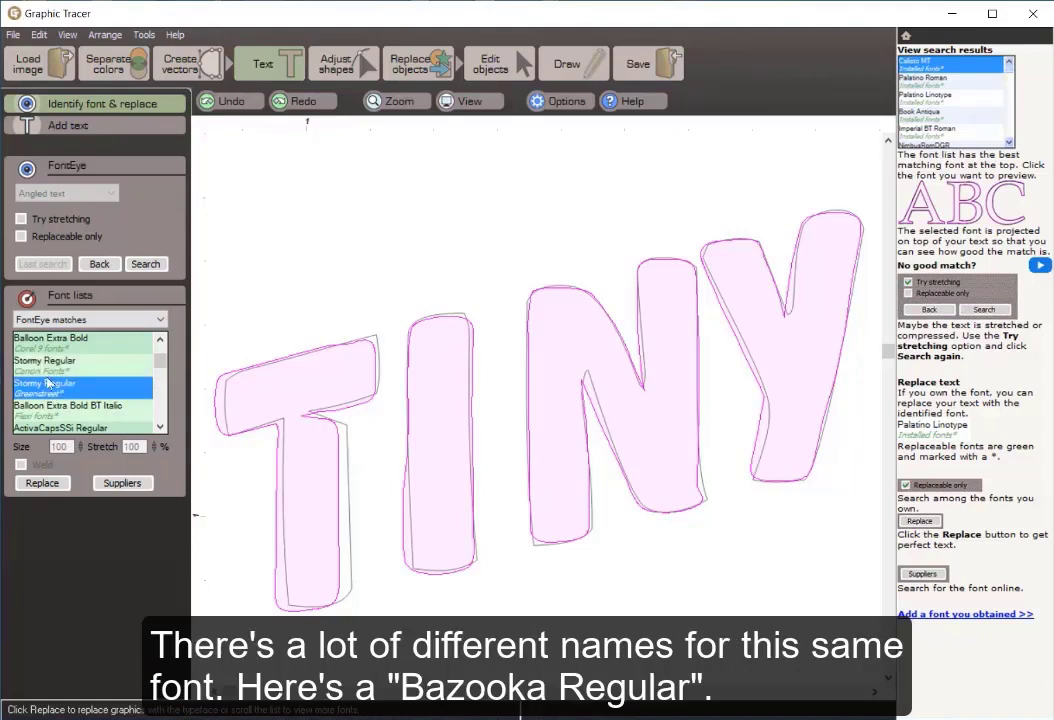
scroll(157, 428, down, 3)
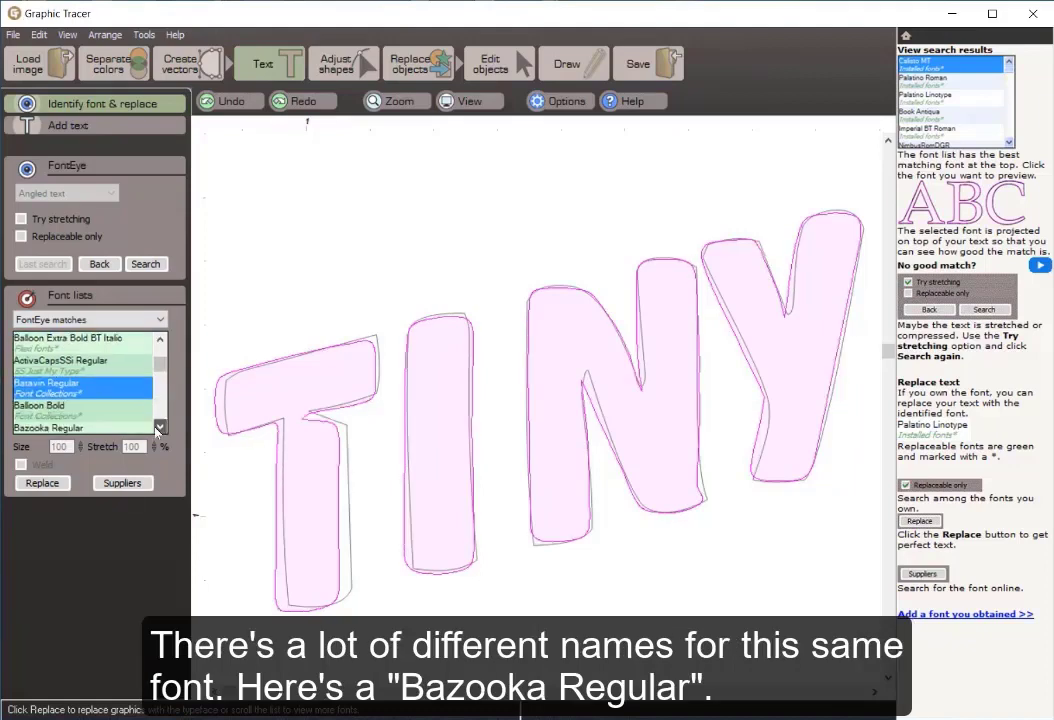
key(Down)
key(Down)
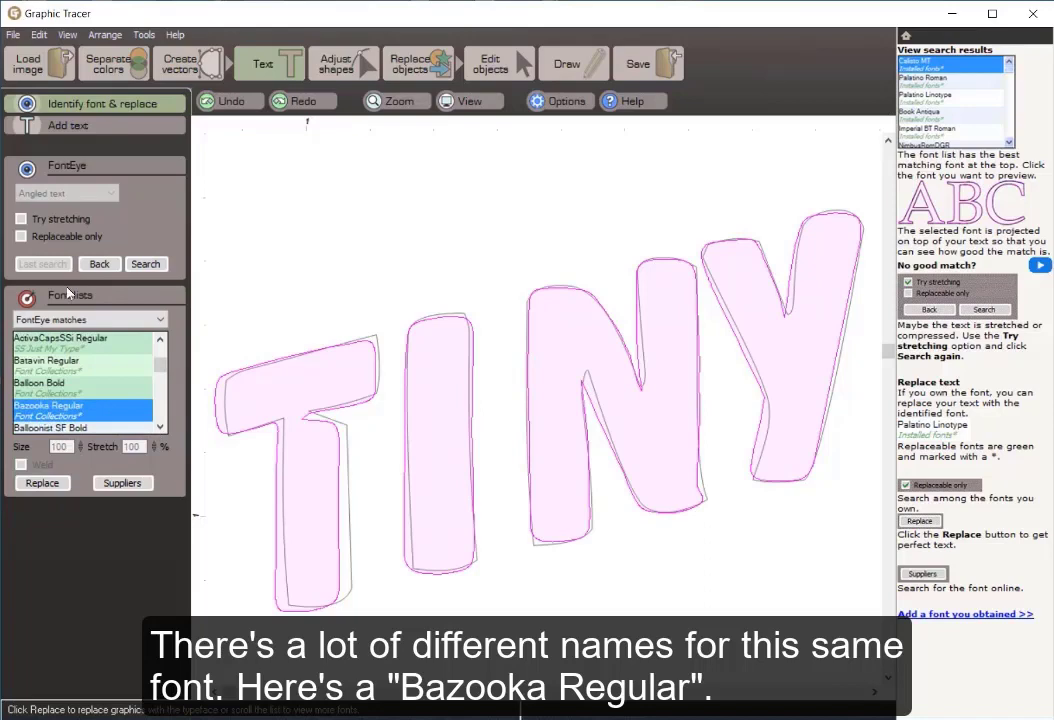
key(Down)
key(Down)
key(Down)
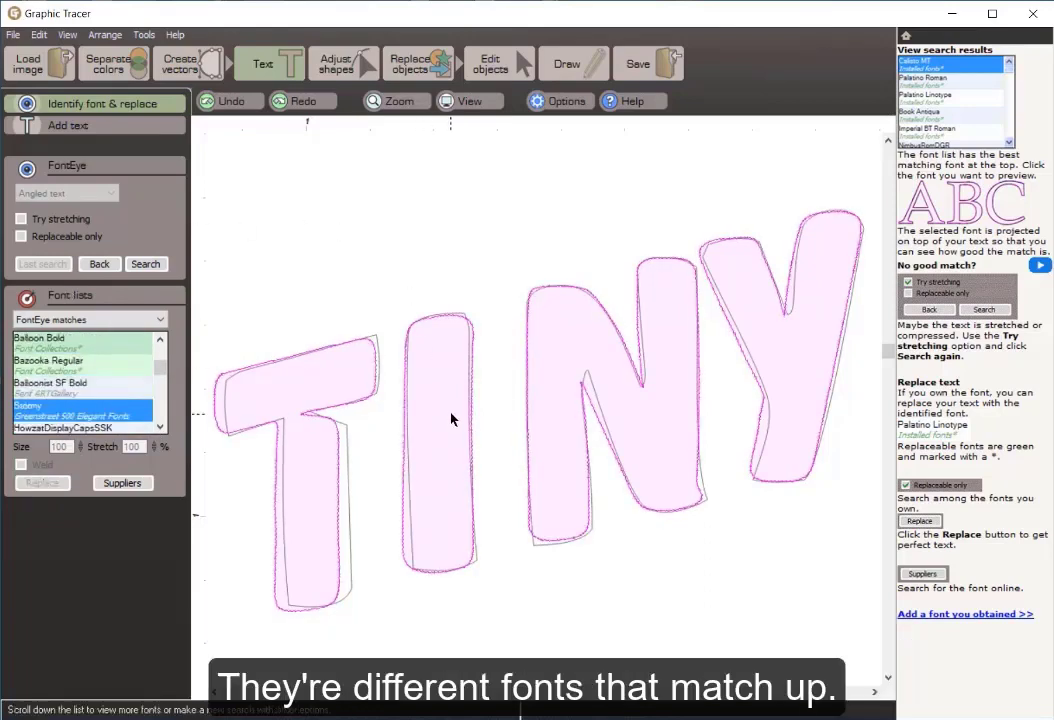
scroll(83, 347, down, 1)
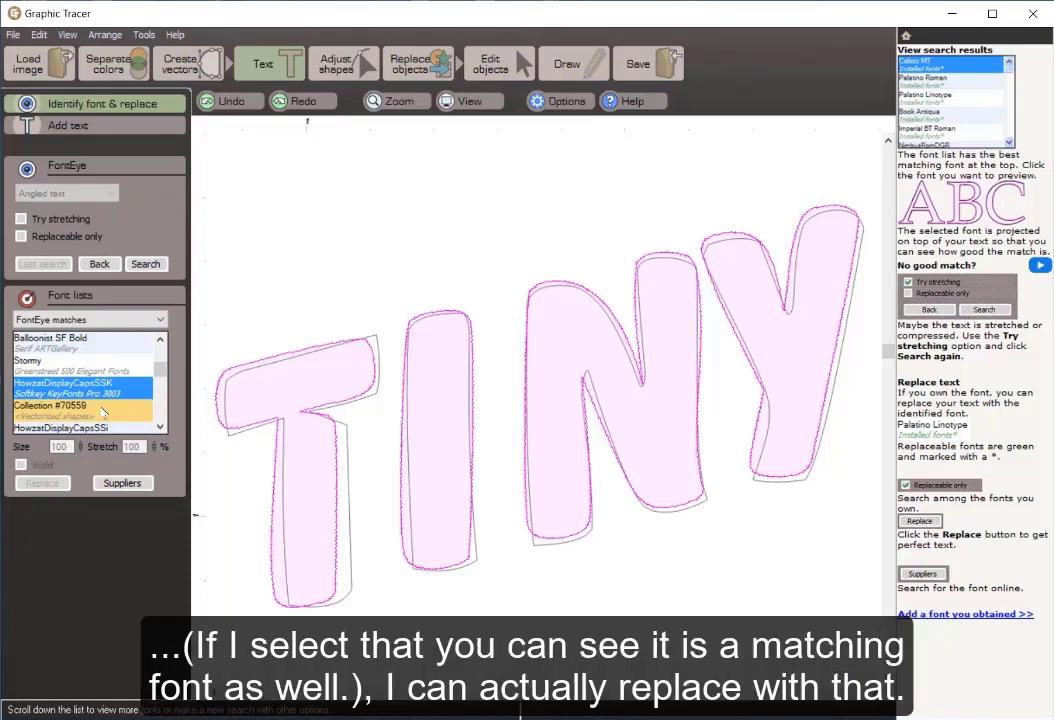
click(104, 412)
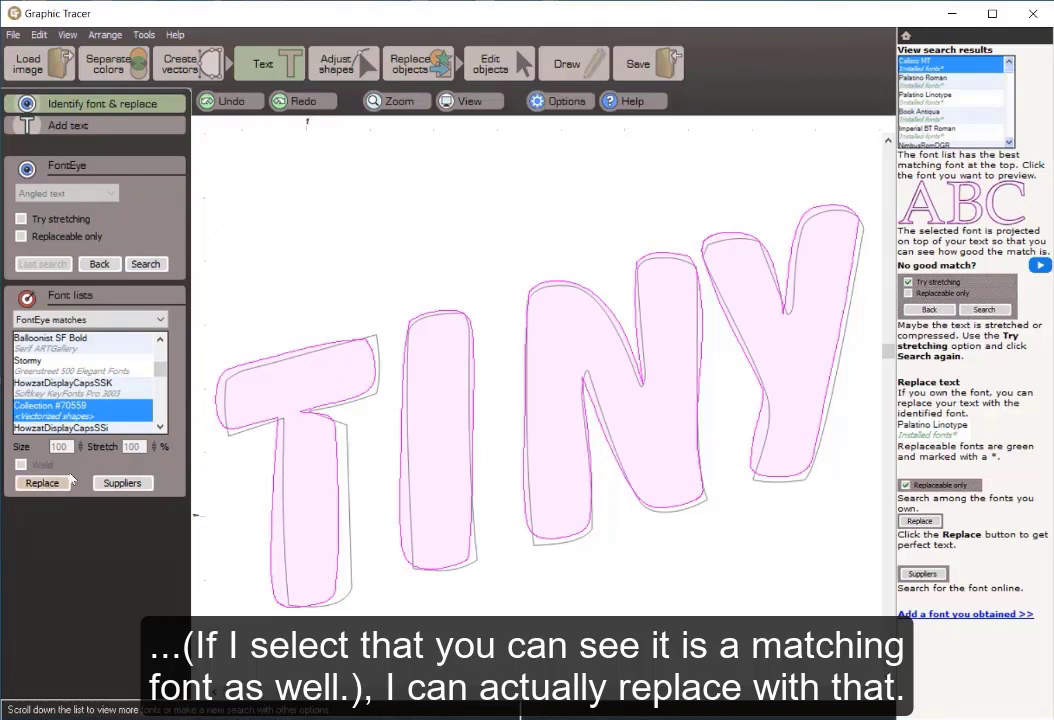
Go back up the matches list and select Balloon Extra Bold
click(159, 341)
click(159, 341)
click(159, 341)
click(159, 341)
click(159, 341)
click(159, 341)
click(159, 341)
click(29, 366)
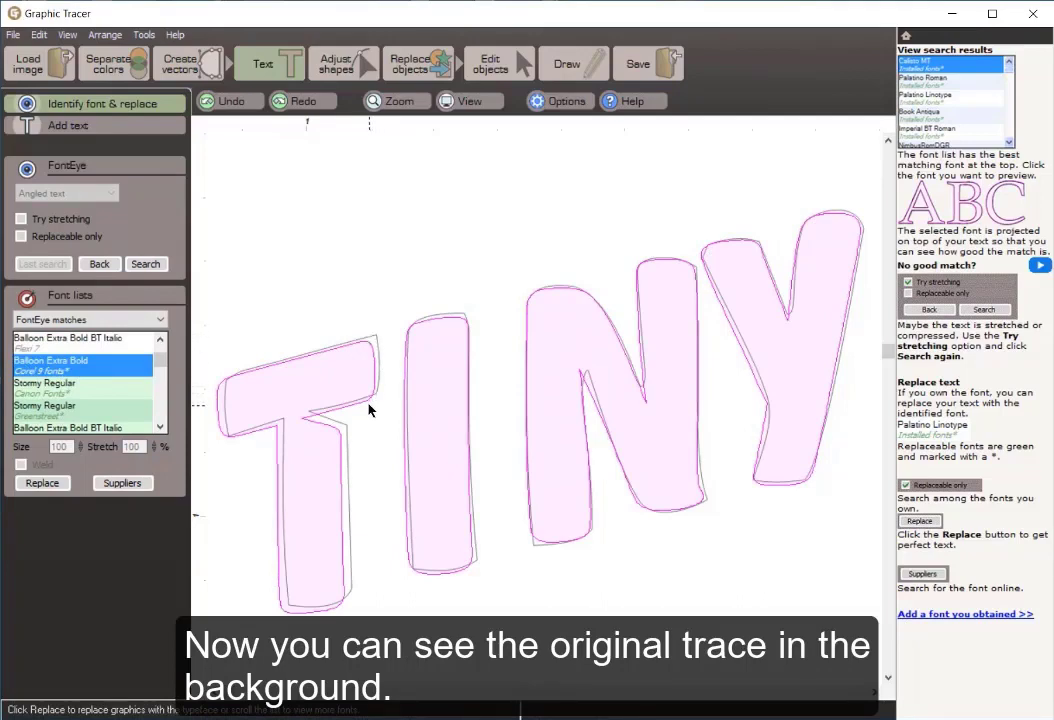
Nudge the projected T right and up, and the I up, onto the traced letters
click(334, 392)
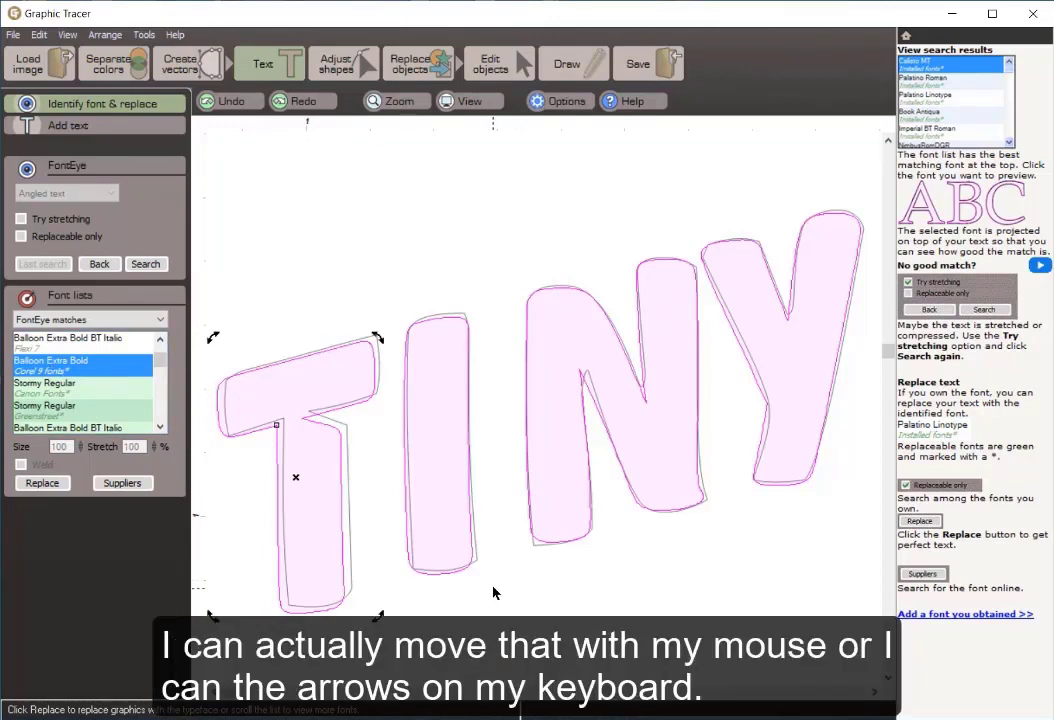
key(Right)
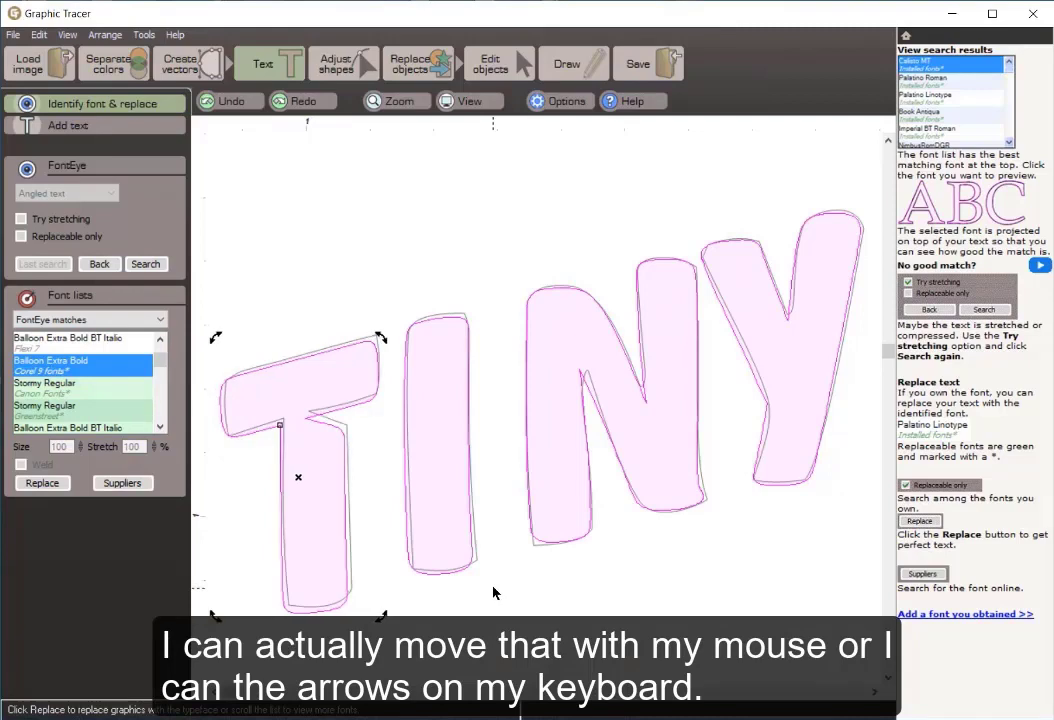
key(Up)
key(Right)
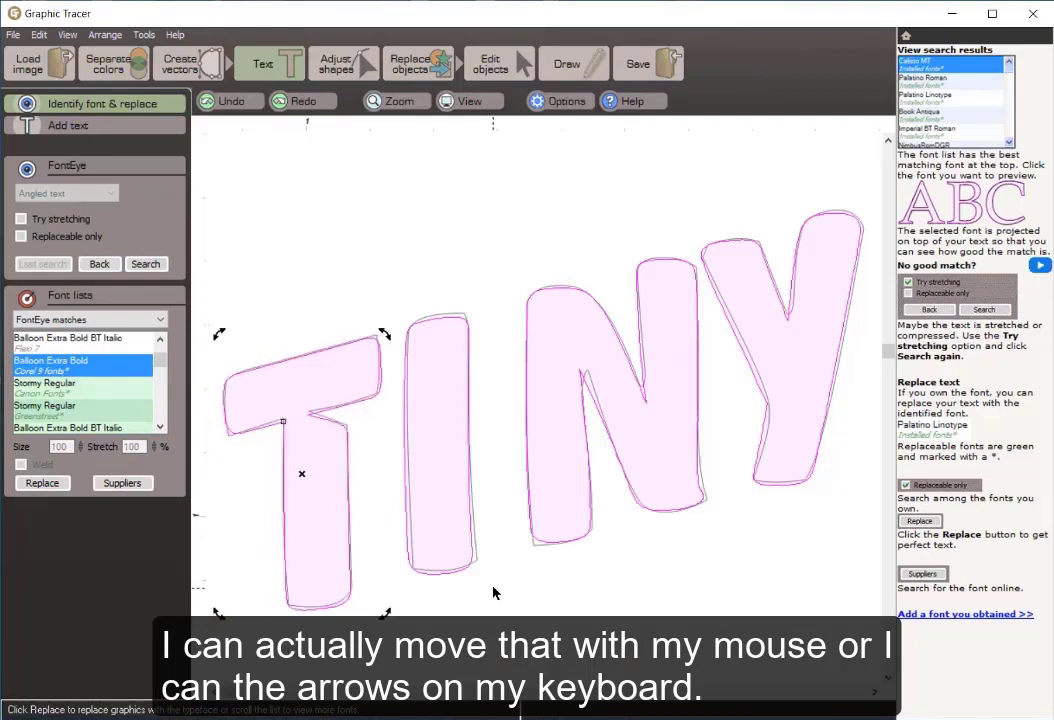
click(434, 527)
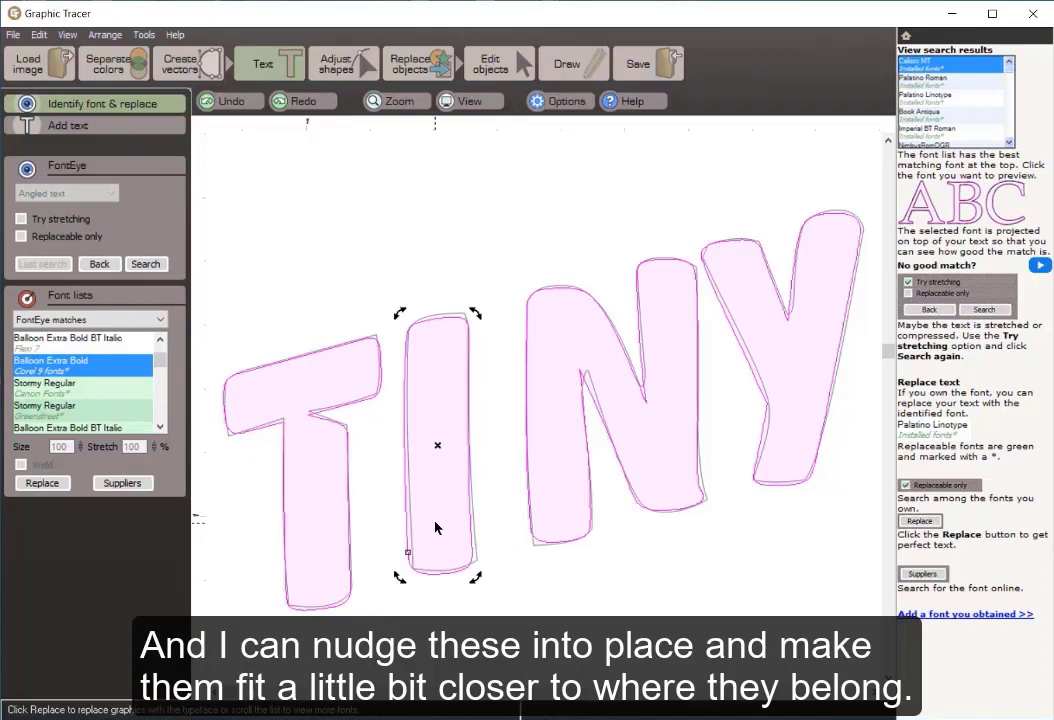
key(Up)
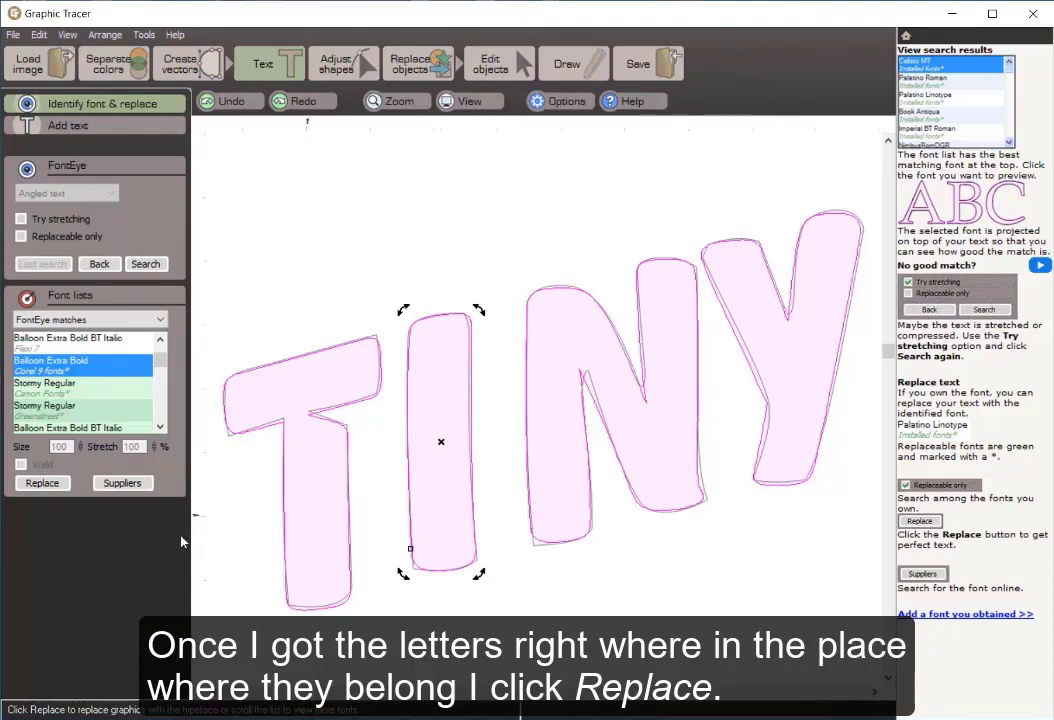
Replace the traced TINY with Balloon Extra Bold text, comparing before and after via Undo/Redo
click(42, 483)
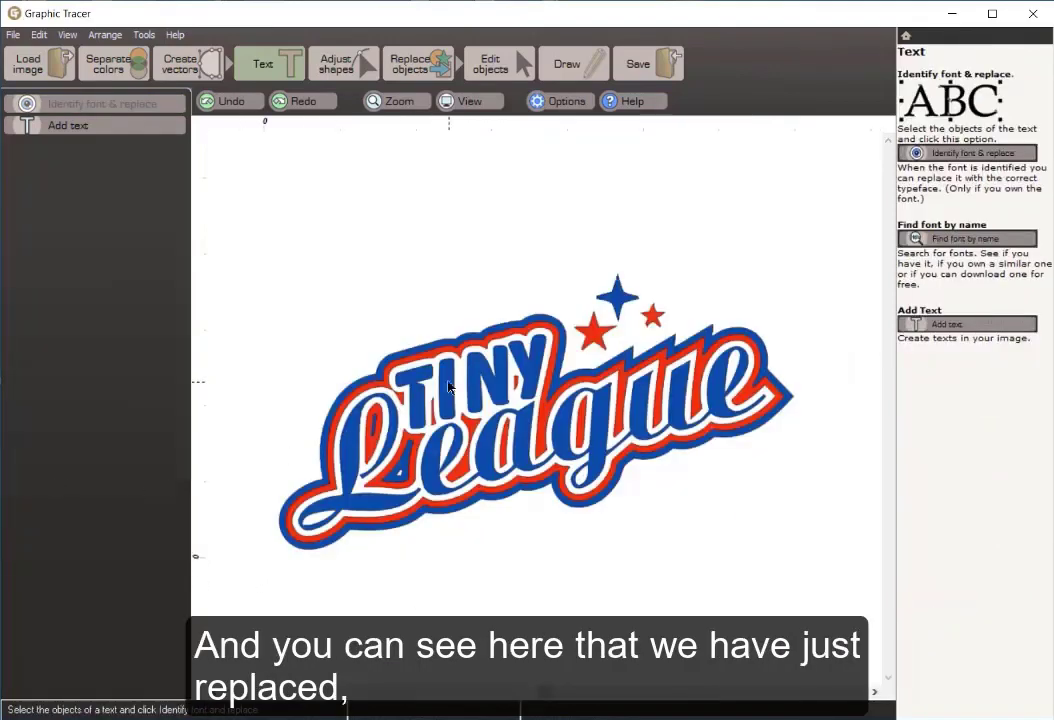
scroll(449, 387, up, 5)
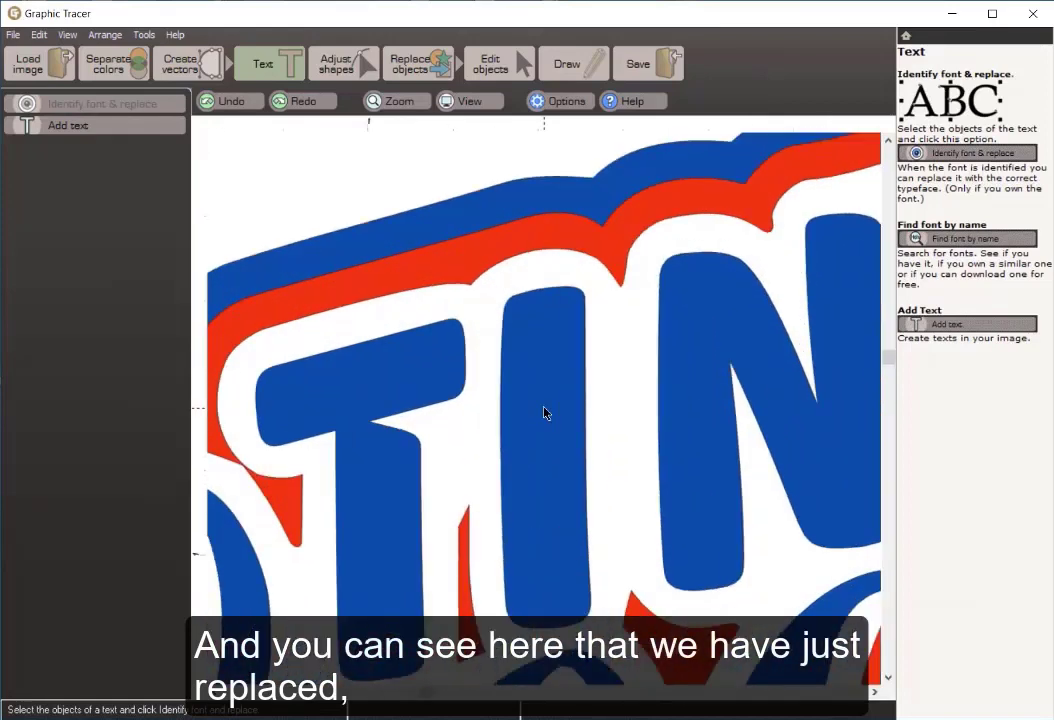
click(220, 104)
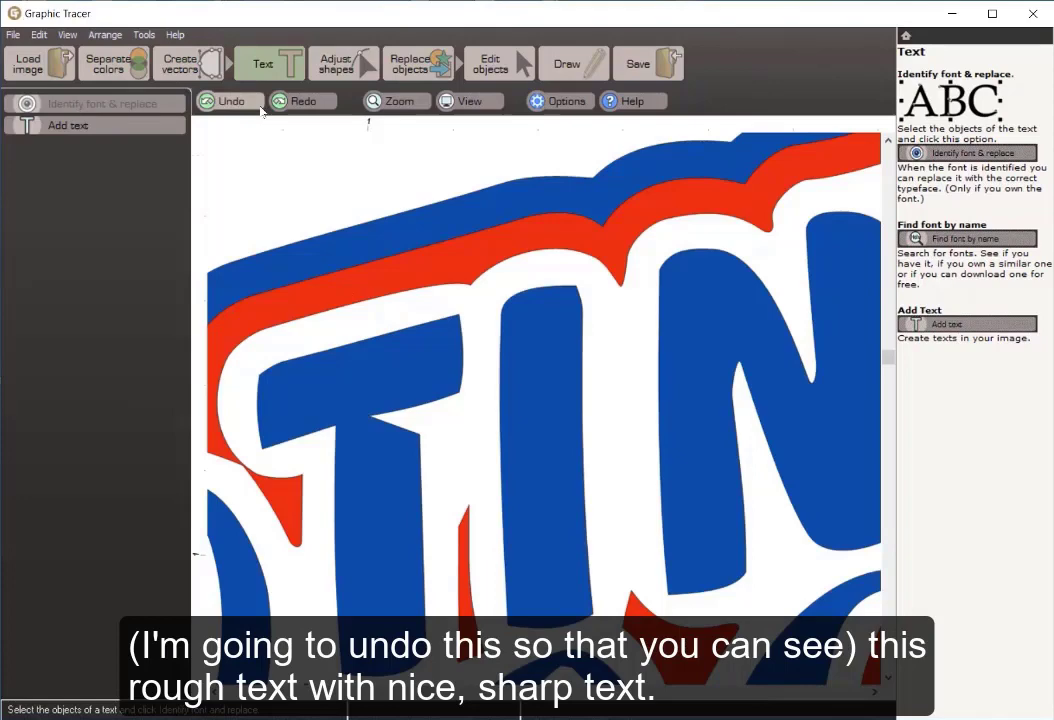
click(297, 106)
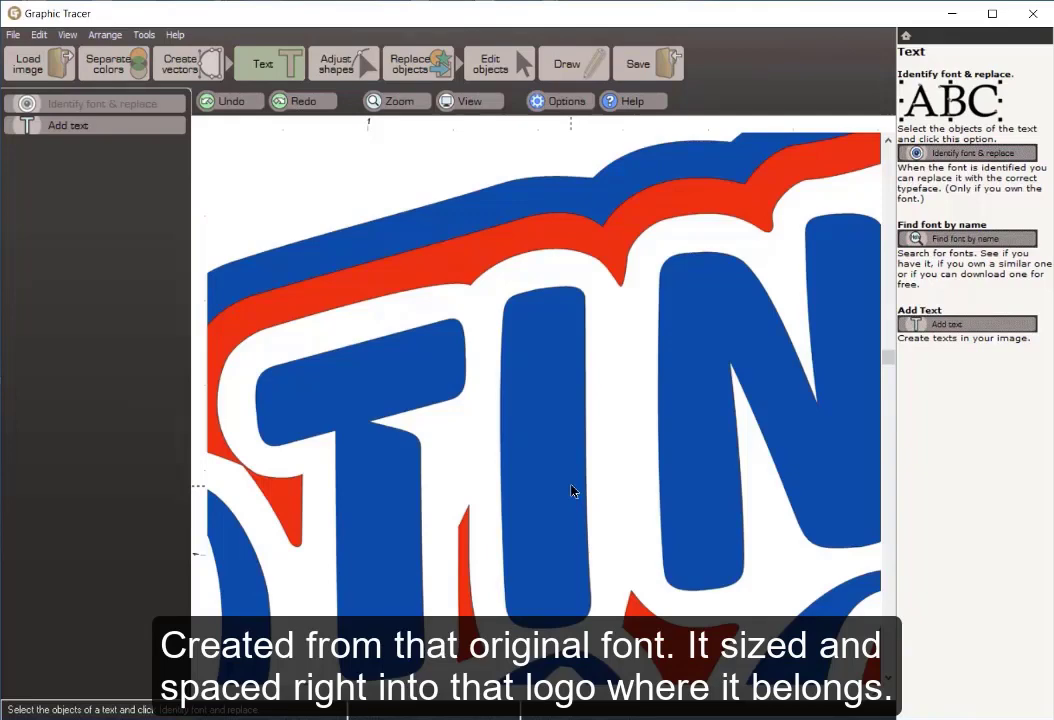
scroll(572, 491, down, 3)
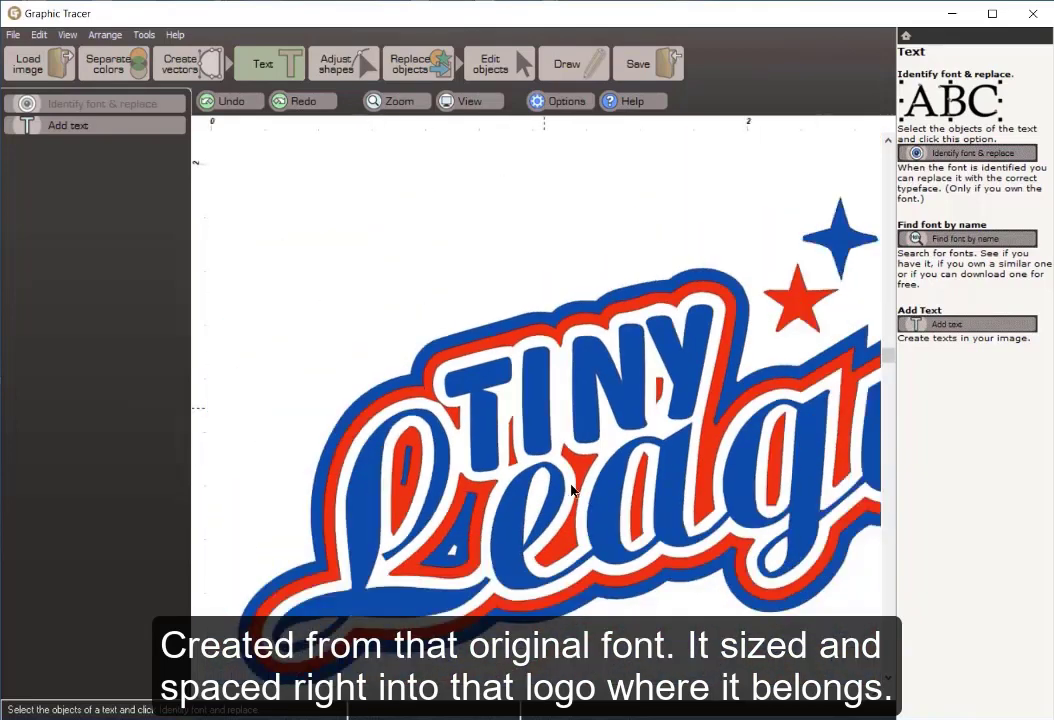
scroll(572, 491, down, 1)
scroll(572, 491, up, 1)
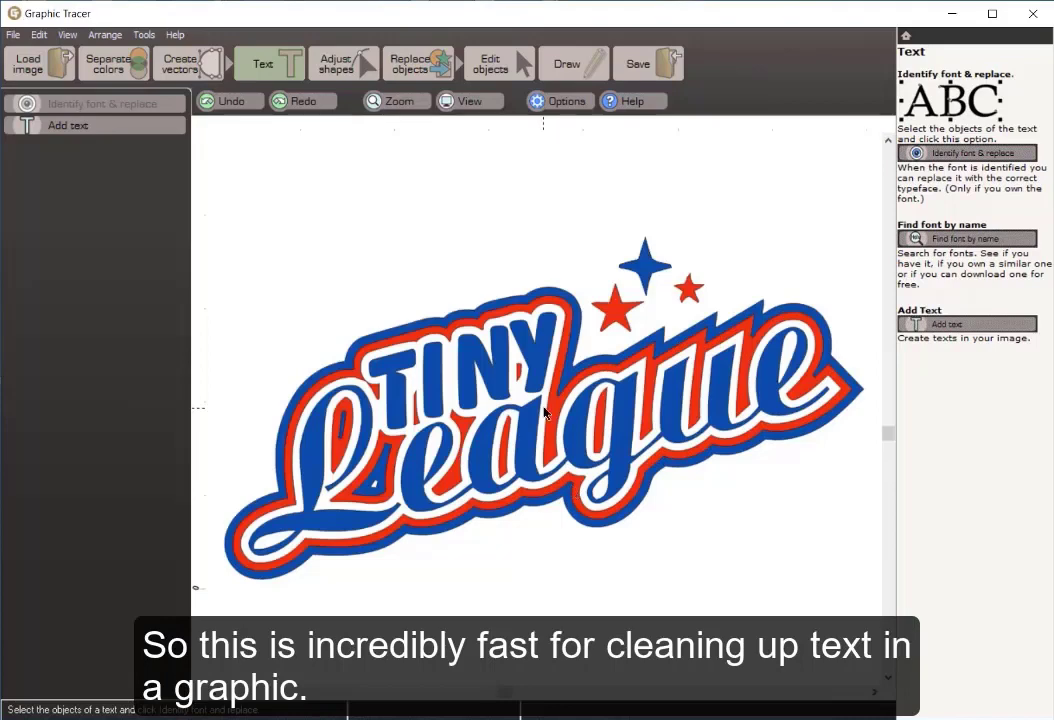
Select the connected League script and start font identification on it
click(328, 522)
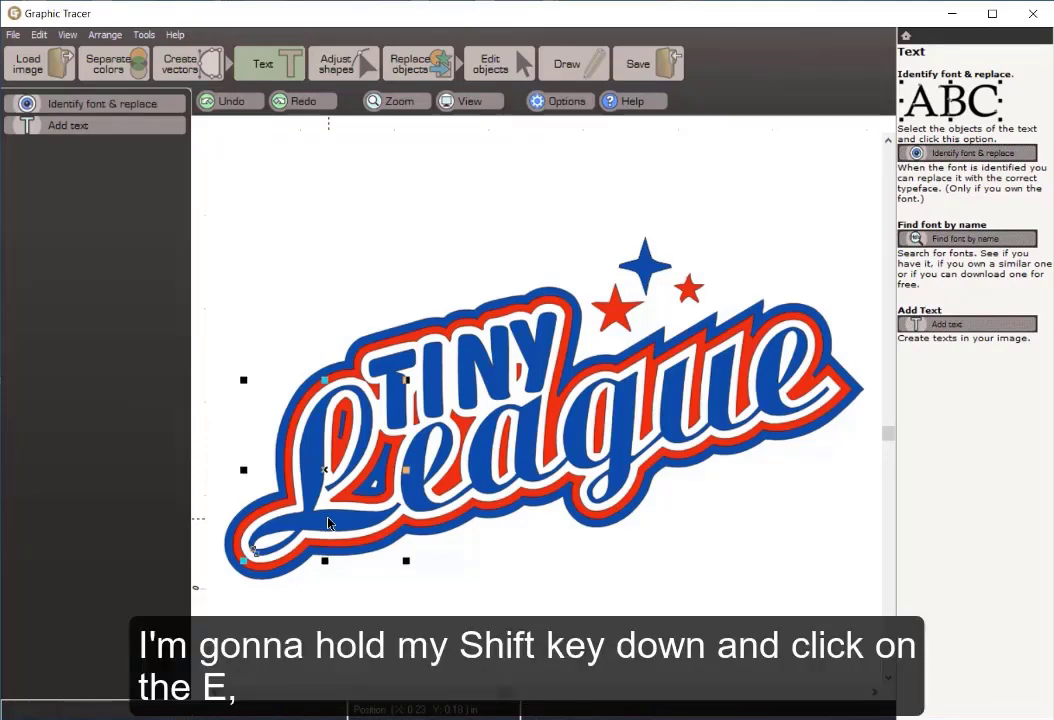
shift+click(418, 496)
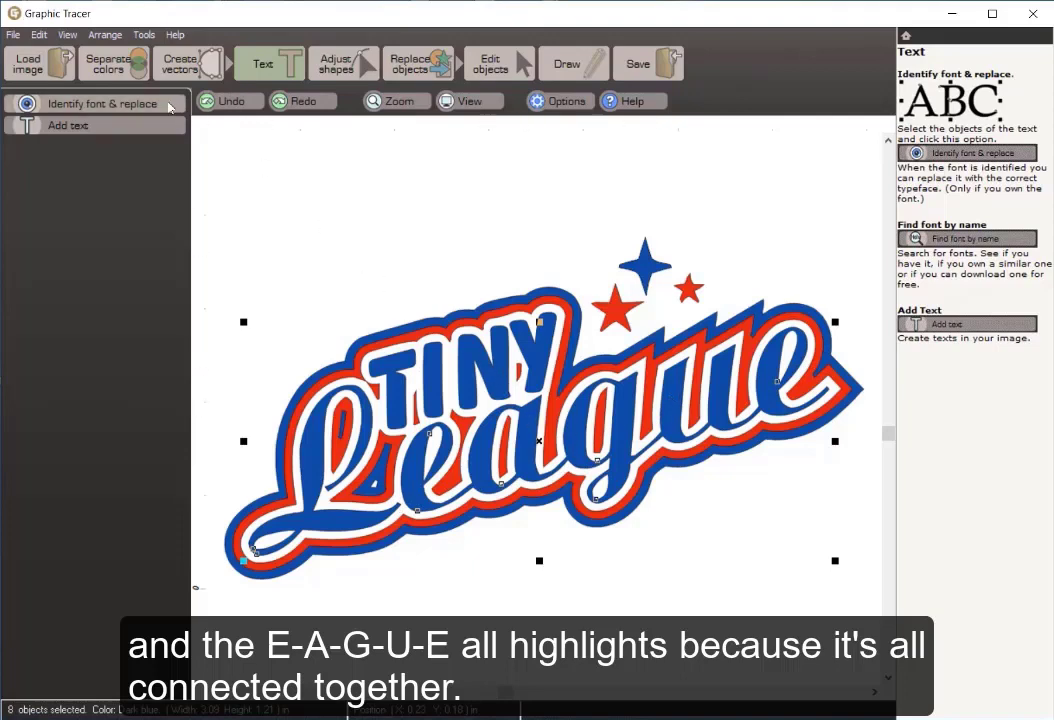
click(116, 106)
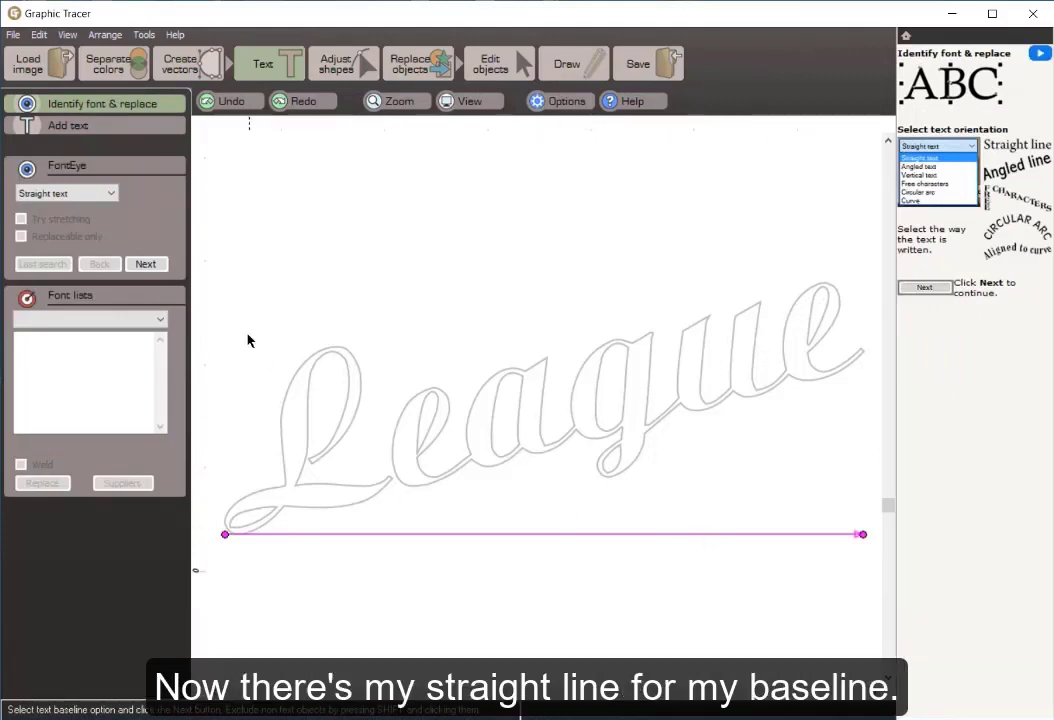
Set the League orientation to Angled text and continue
click(111, 194)
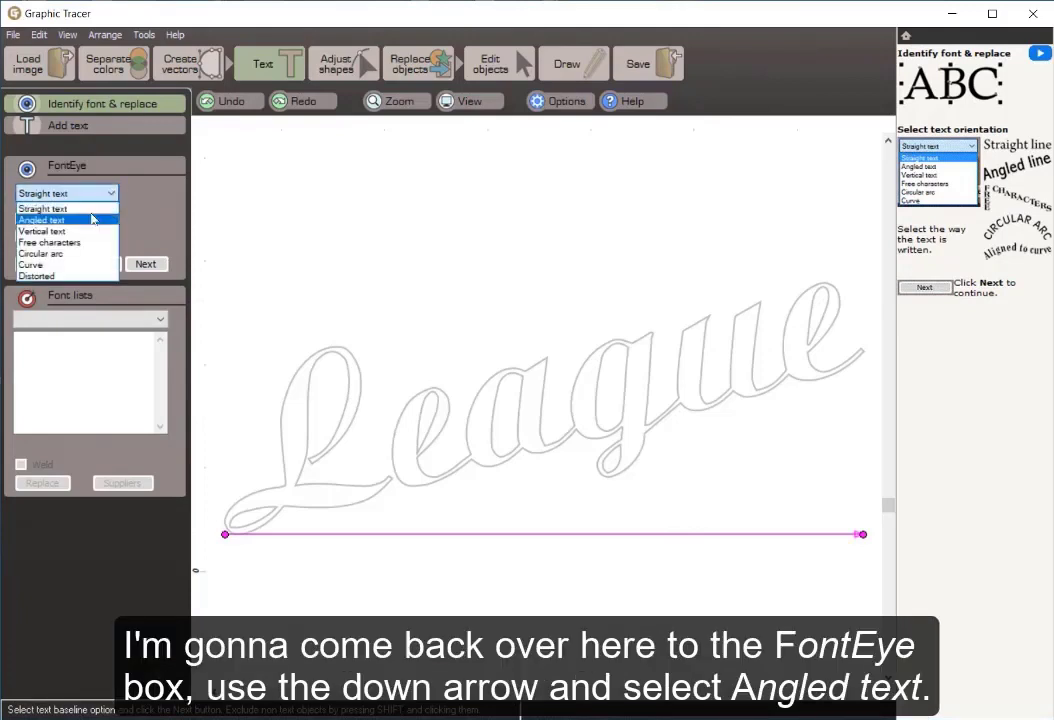
click(92, 219)
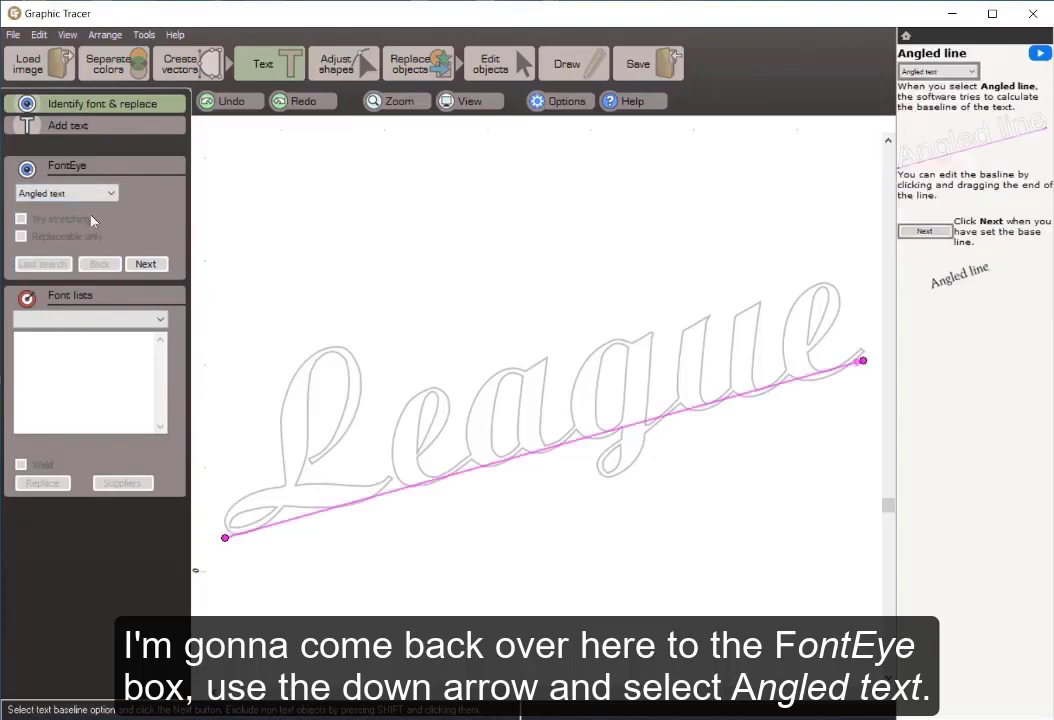
click(139, 267)
Relabel the League letters as 'L' and 'eague' in the recognition boxes
click(142, 266)
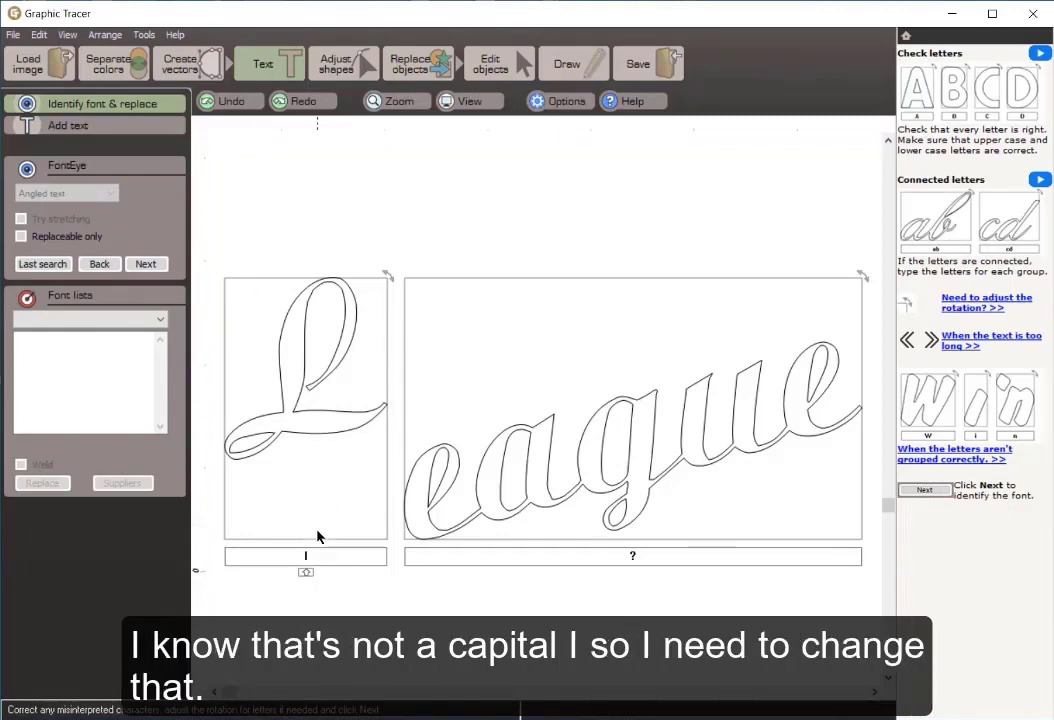
double_click(307, 557)
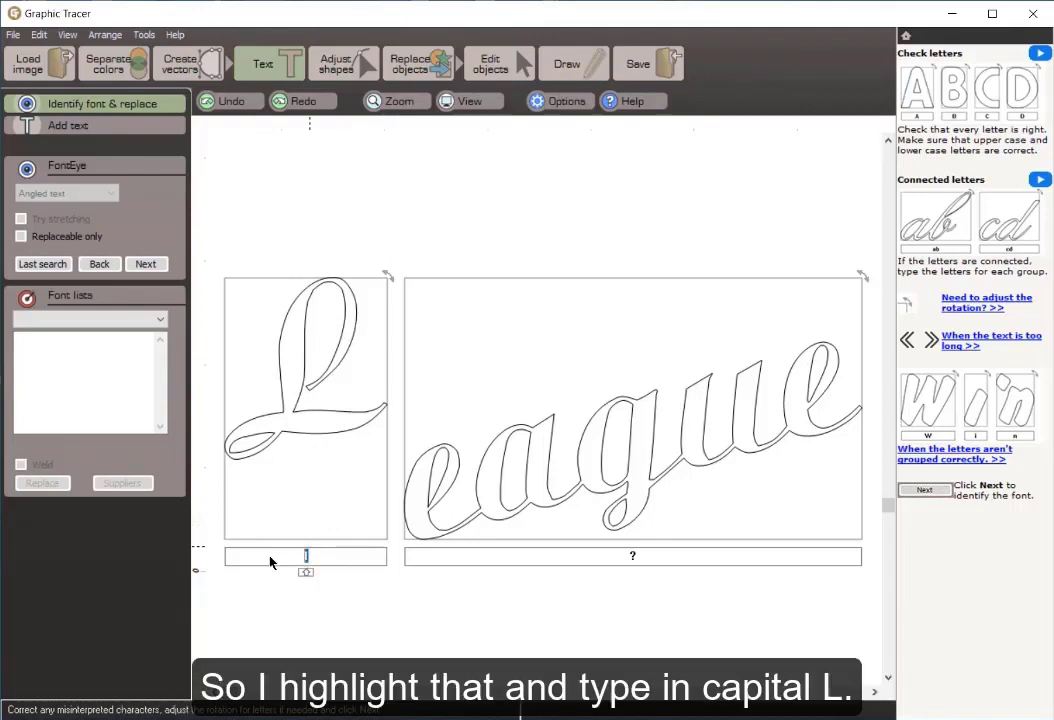
text(L)
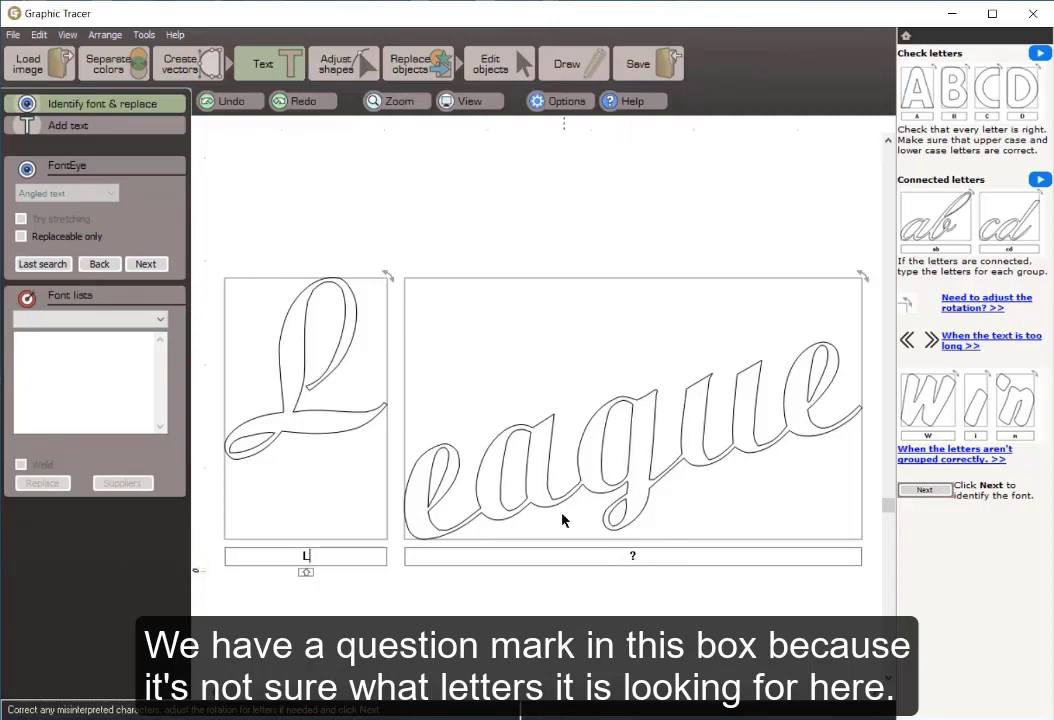
double_click(637, 556)
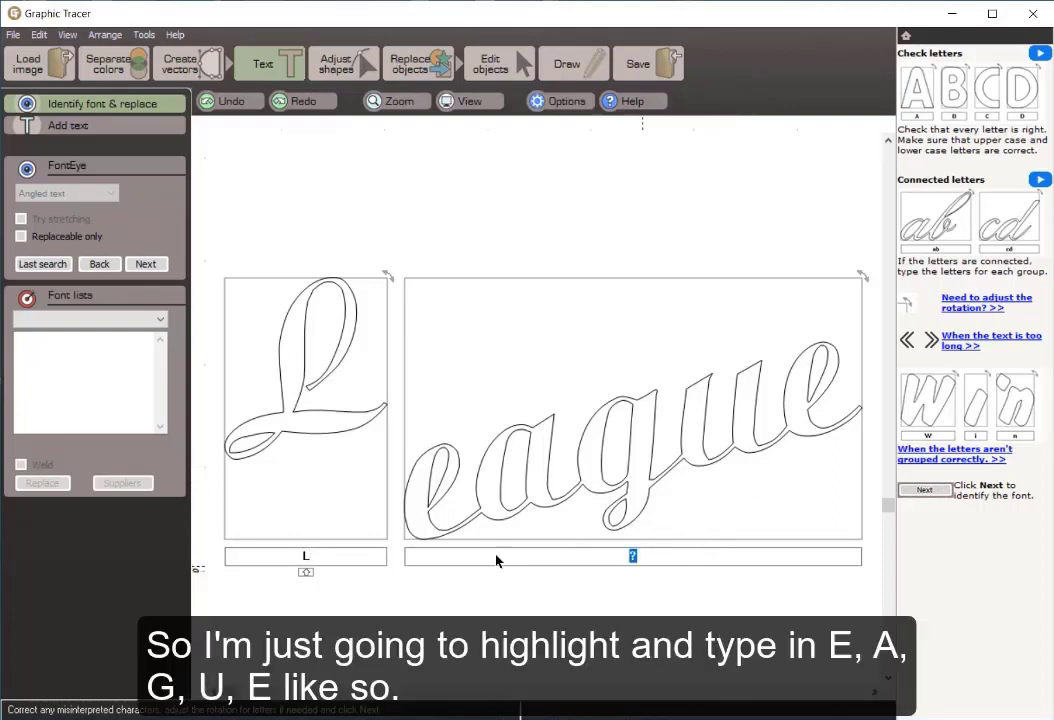
text(eague)
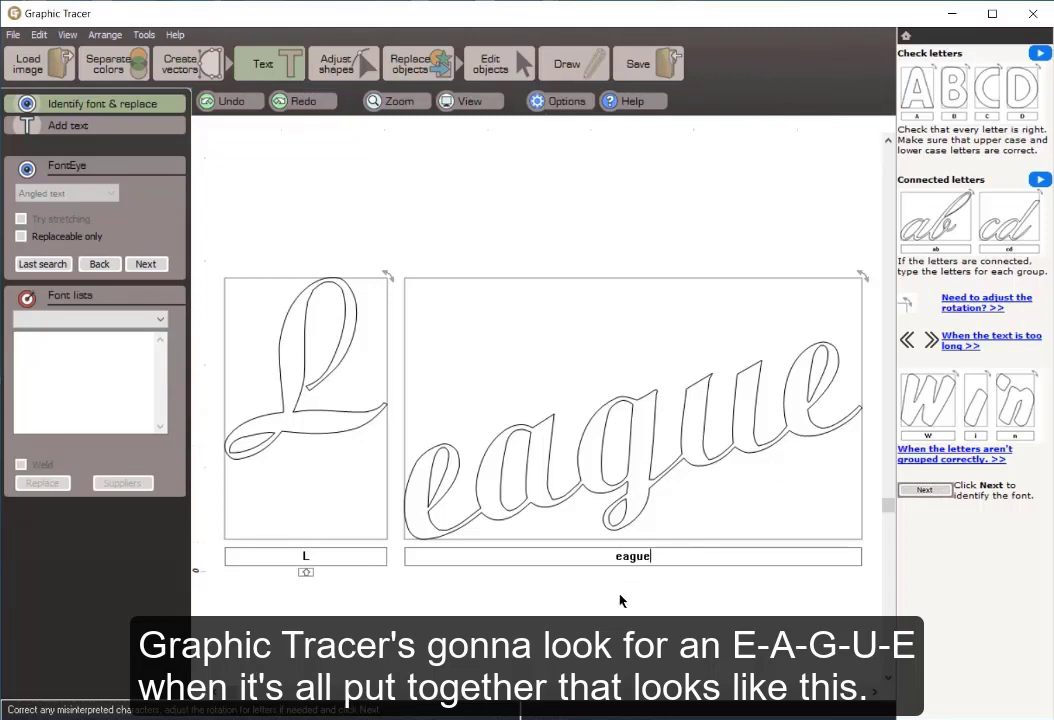
Run FontEye on the League lettering and preview its Ariston Bold match over the script
click(146, 264)
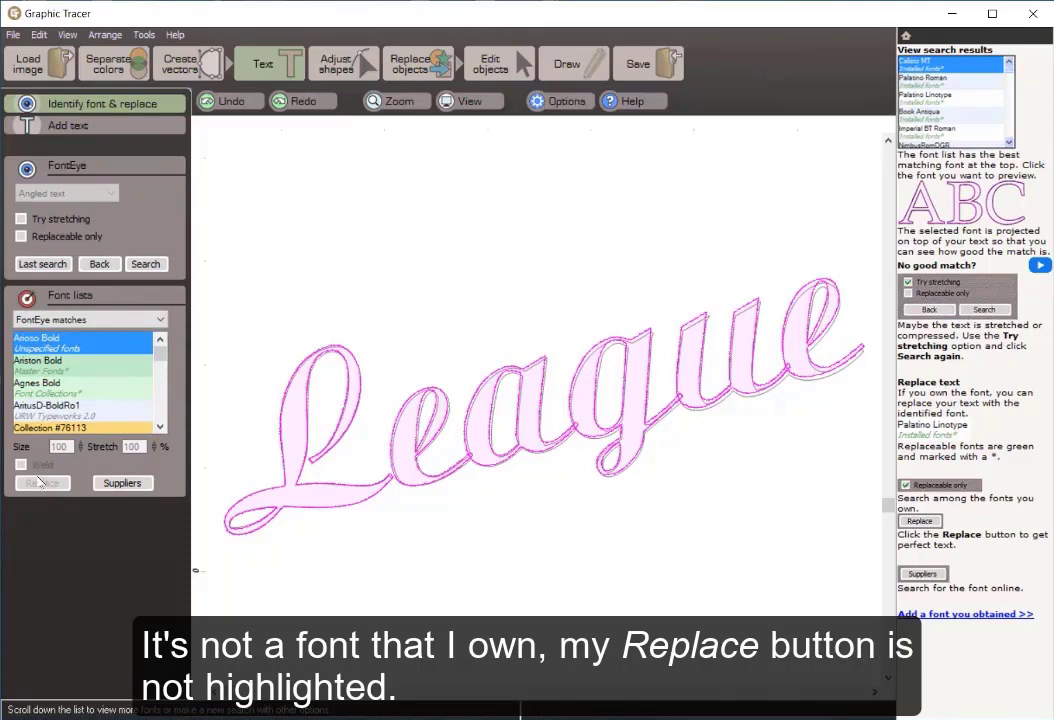
click(71, 368)
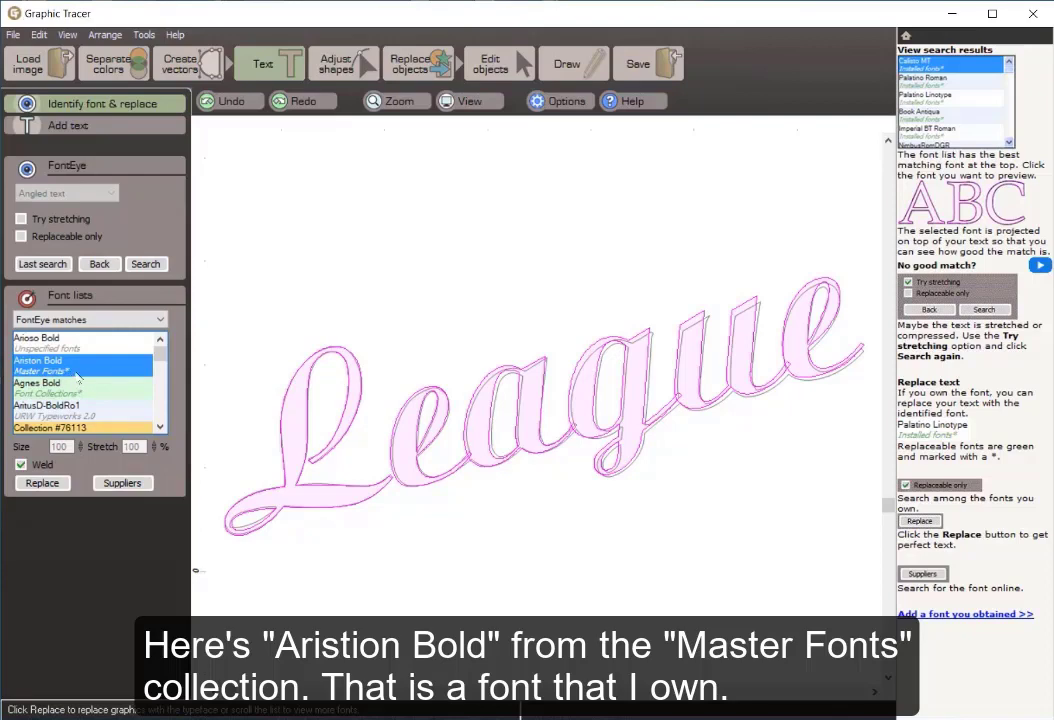
Nudge the Ariston Bold eague letters down, right and up to sit over the traced script
click(533, 389)
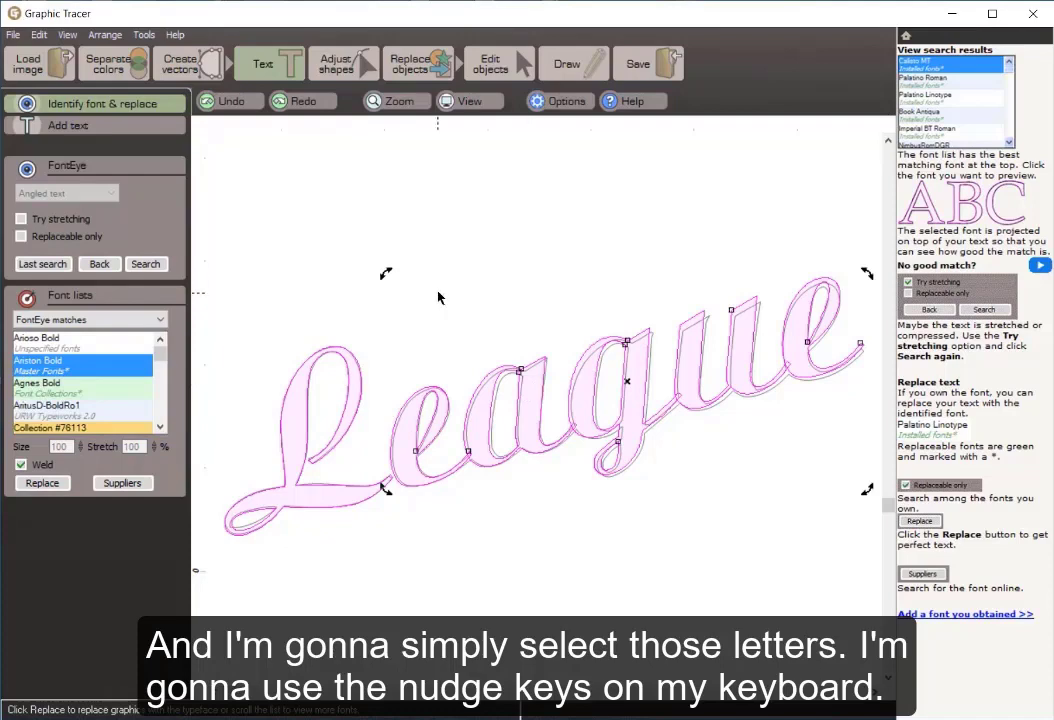
key(Down)
key(Down)
key(Down)
key(Down)
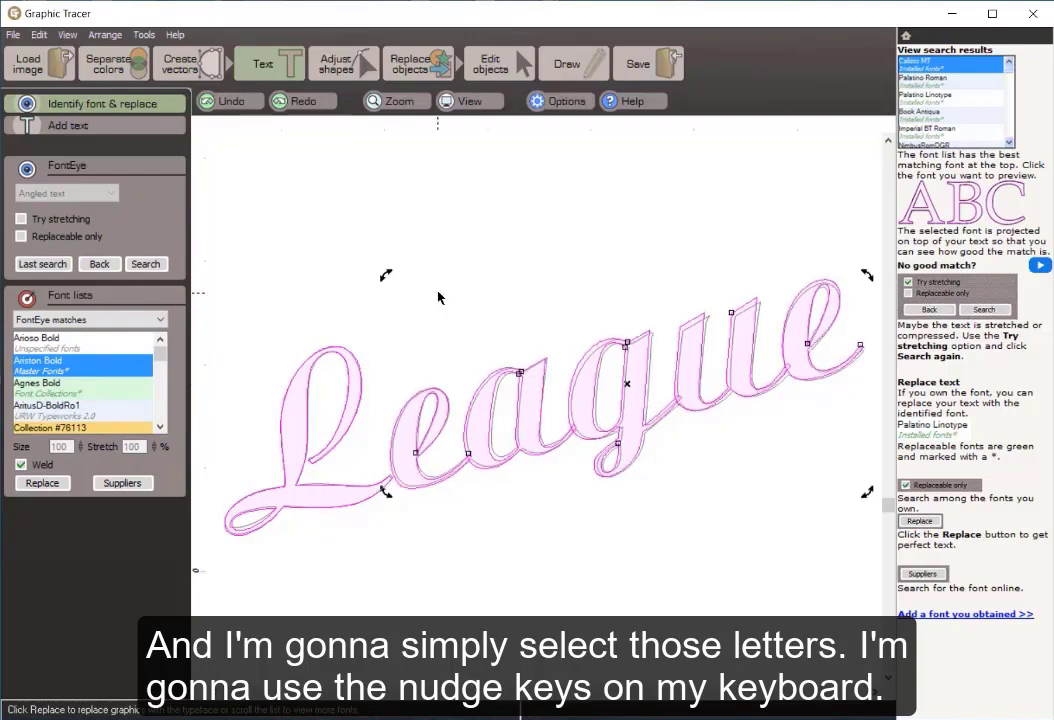
key(Right)
key(Right)
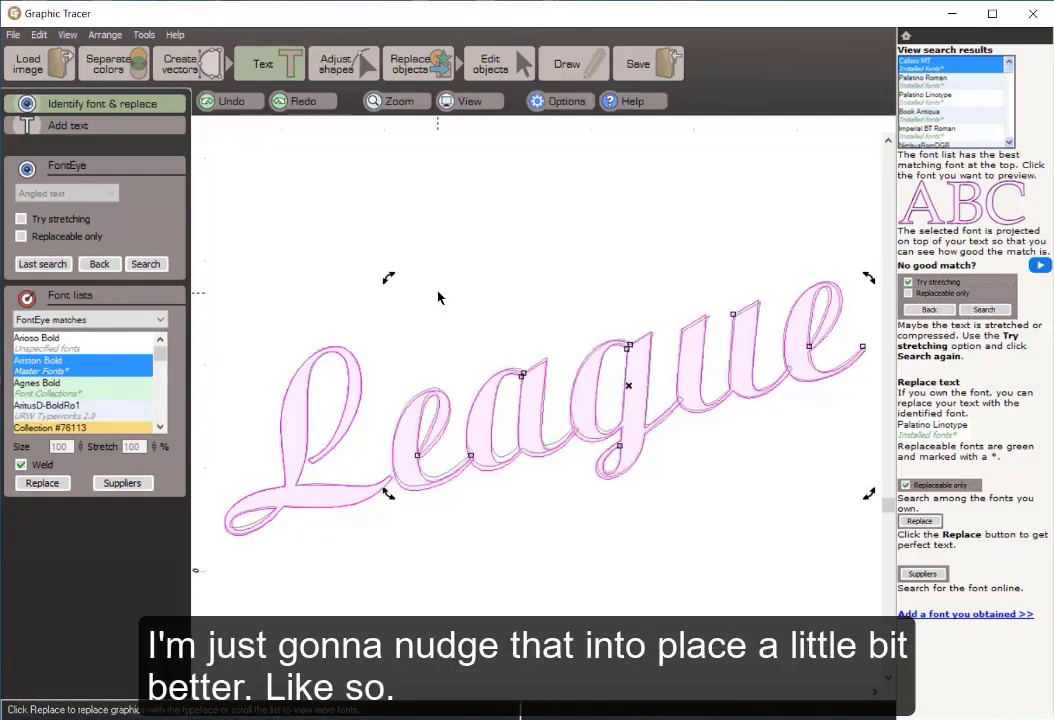
key(Up)
key(Up)
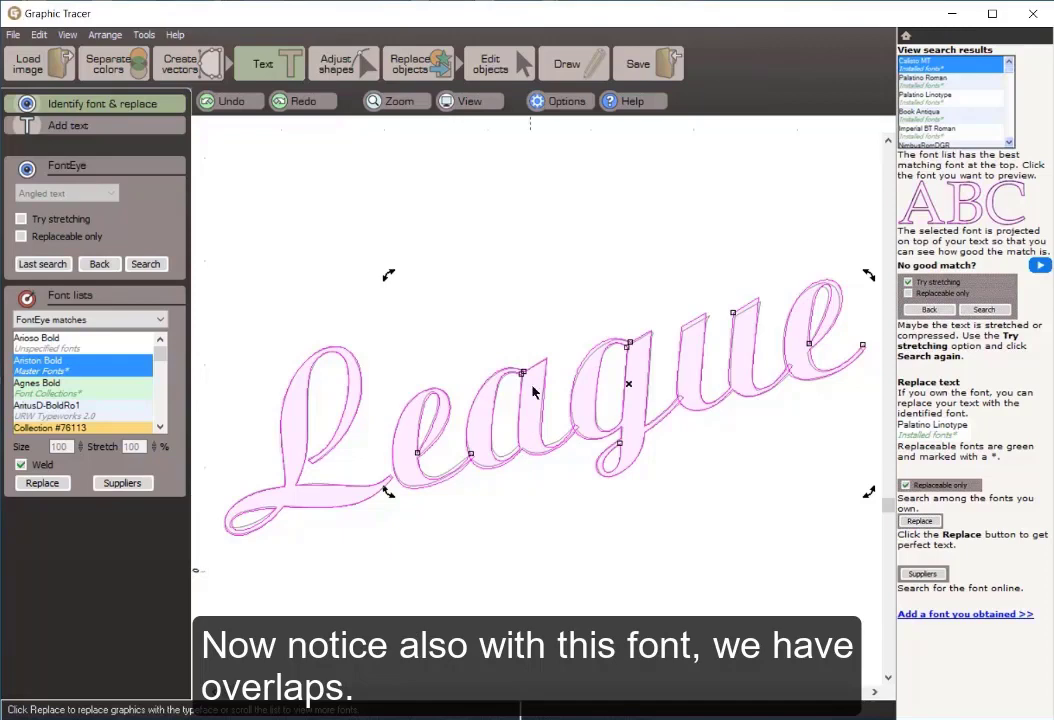
click(483, 393)
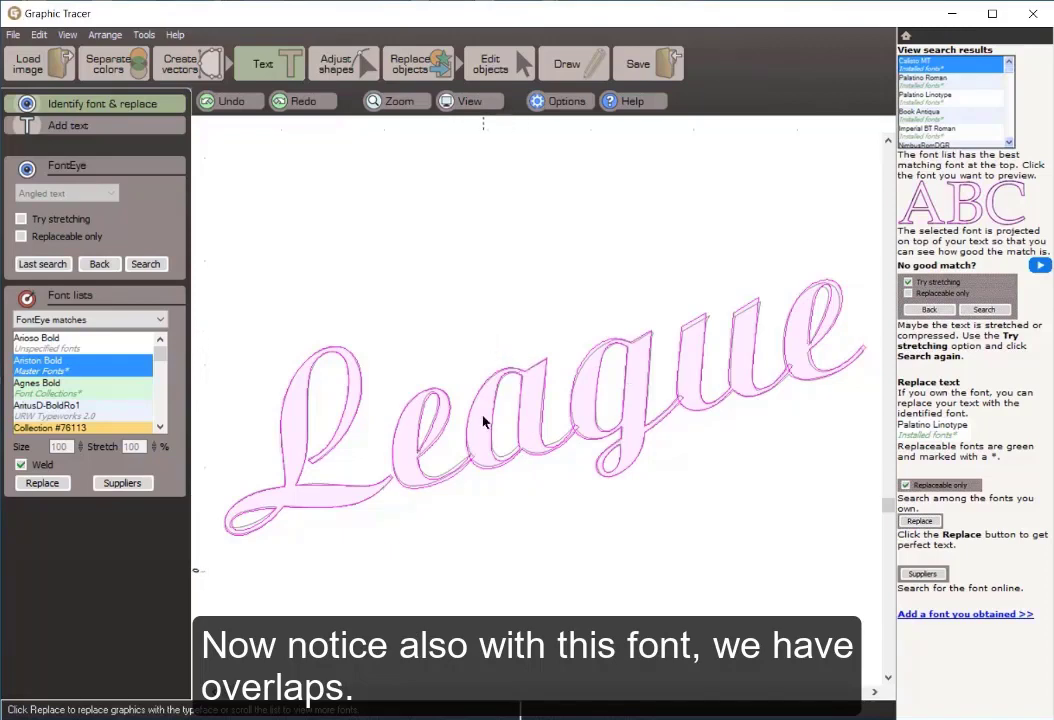
scroll(477, 473, up, 5)
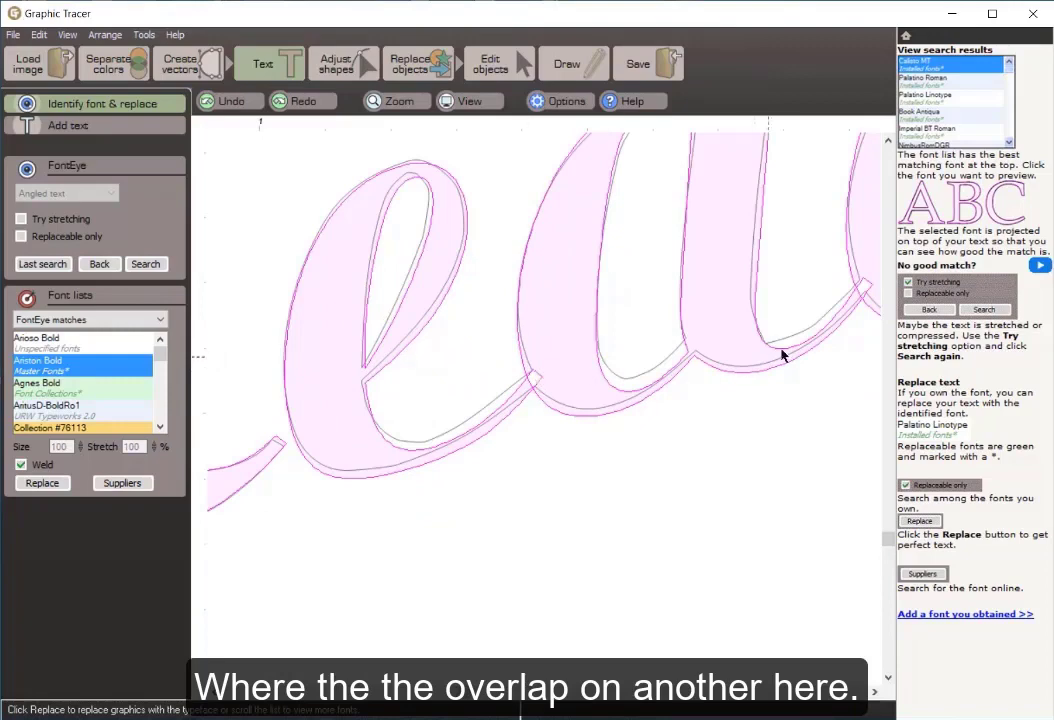
scroll(558, 405, down, 5)
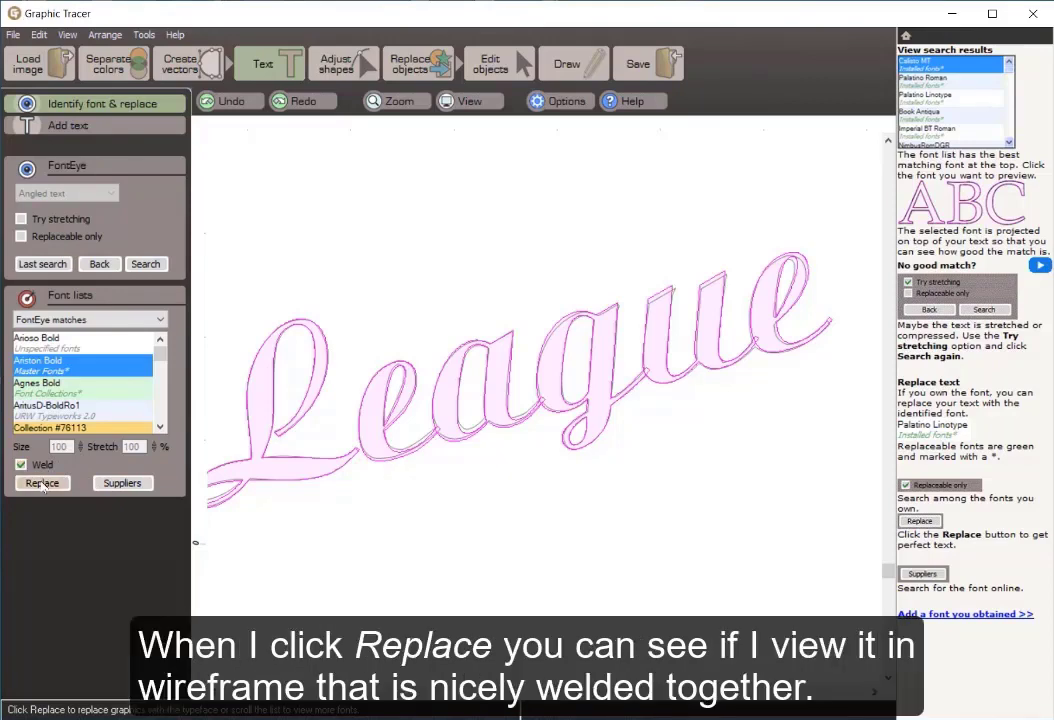
Replace the traced League script with welded Ariston Bold lettering
click(42, 484)
scroll(478, 470, up, 5)
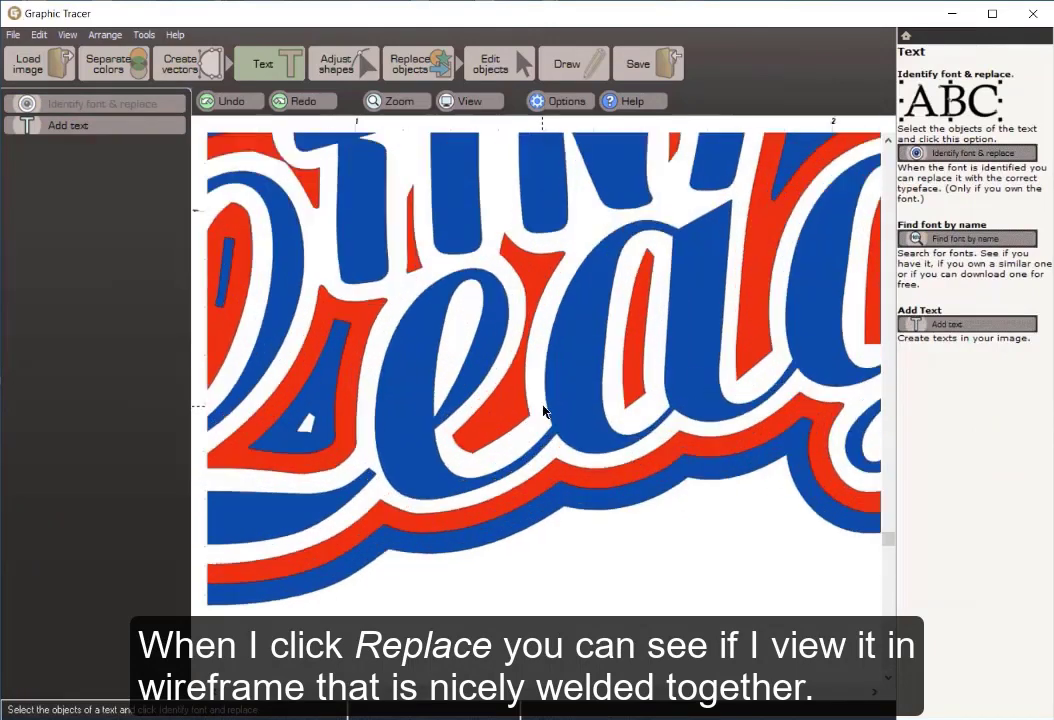
scroll(543, 410, up, 2)
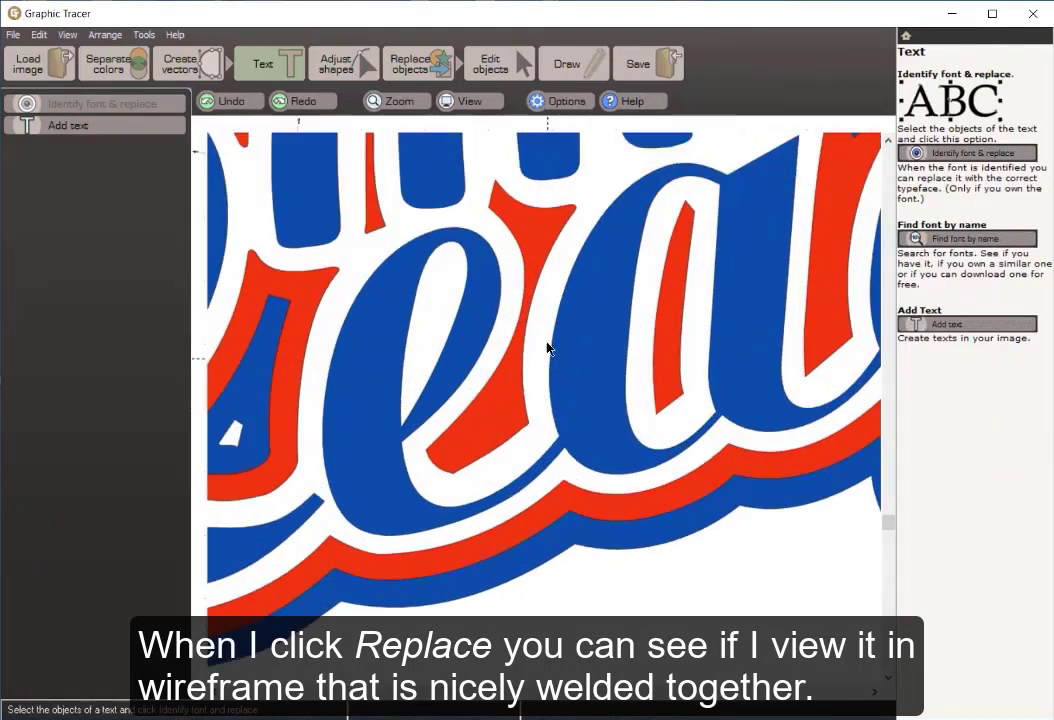
Check the result in wireframe with fill off, restore the fill, and select the TINY League lettering
click(461, 102)
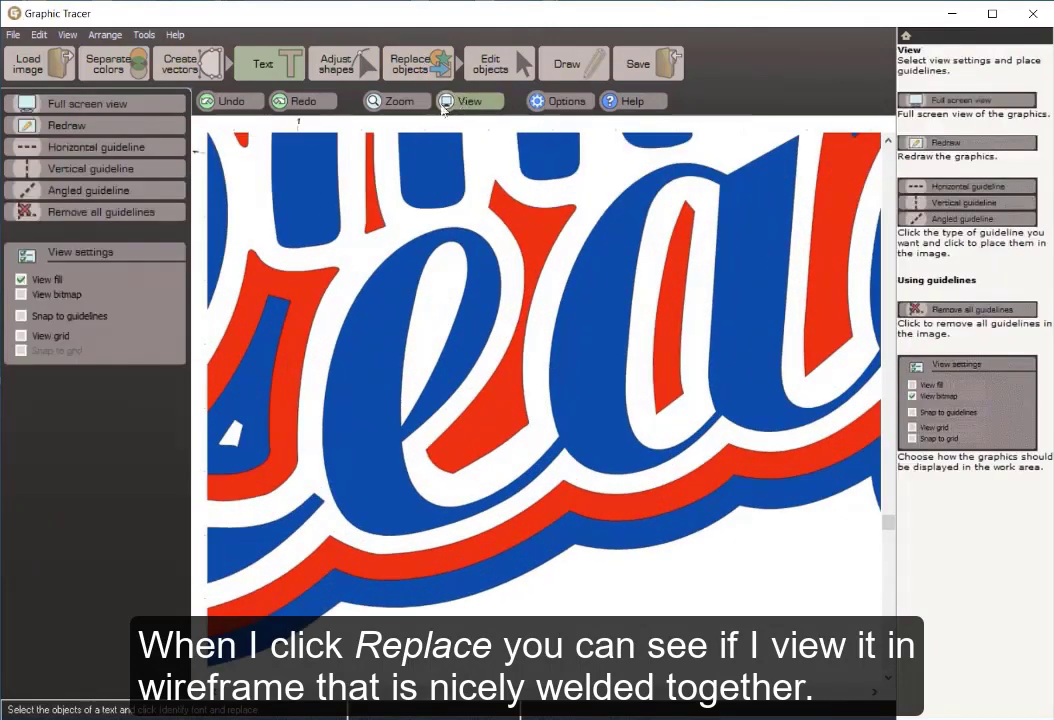
click(21, 281)
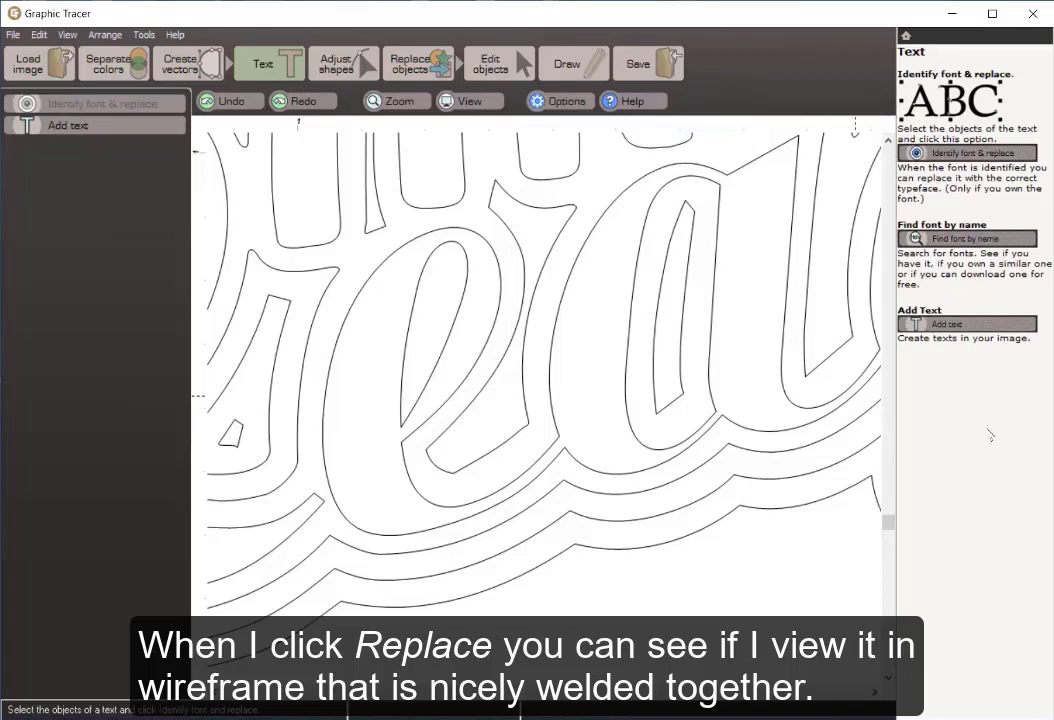
click(488, 98)
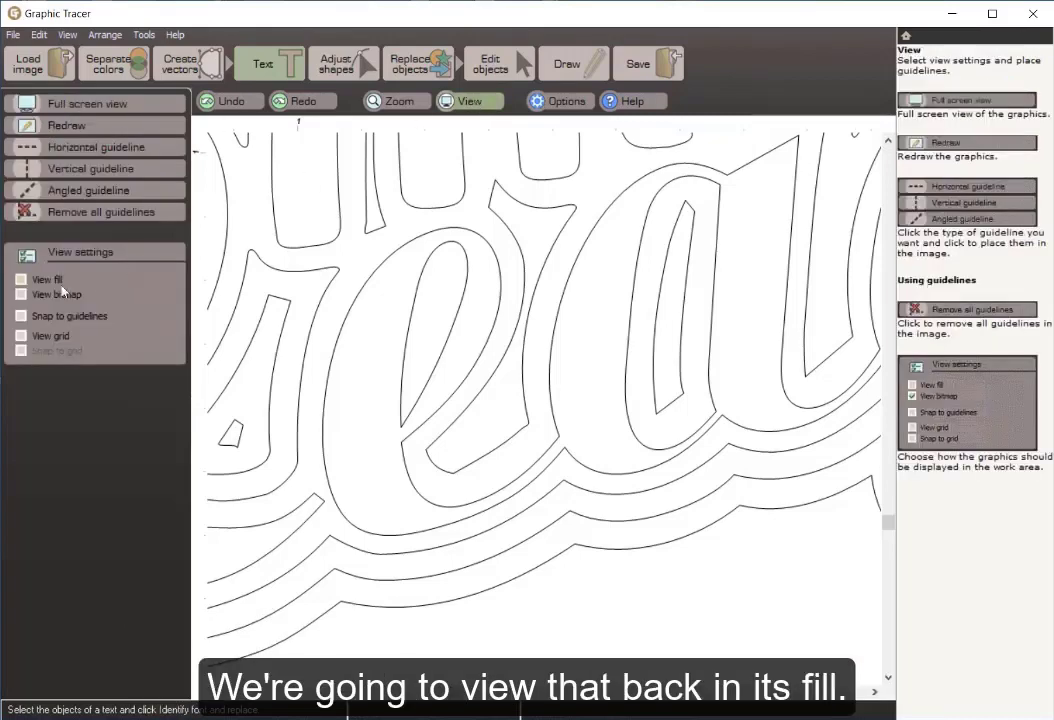
click(22, 280)
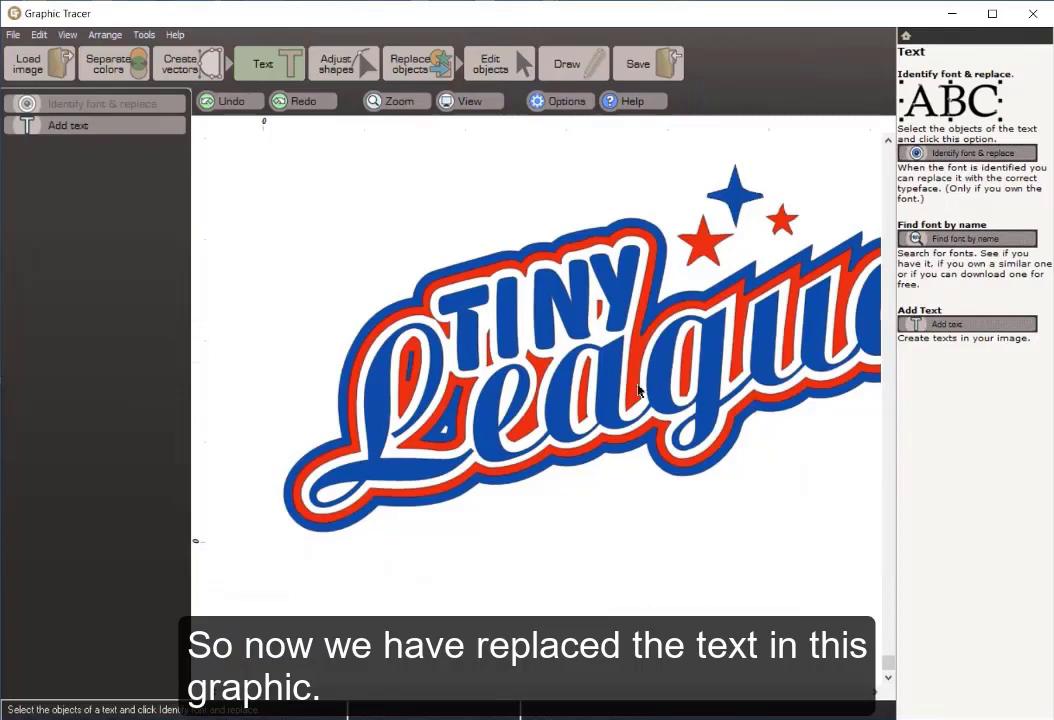
scroll(630, 396, down, 1)
scroll(630, 396, up, 1)
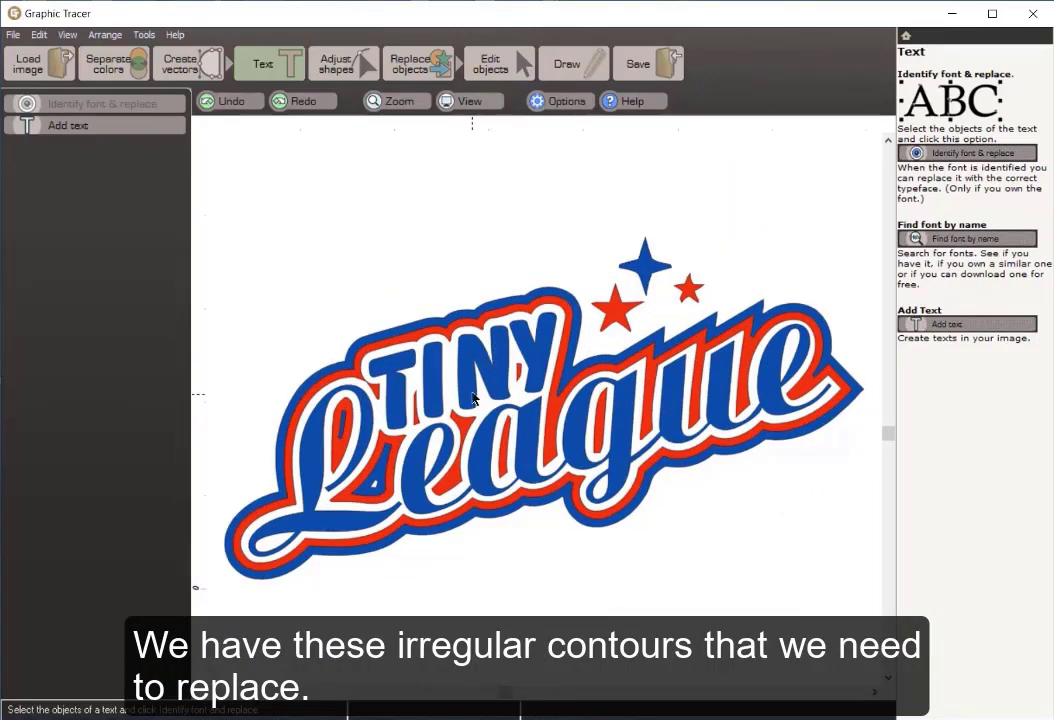
click(320, 528)
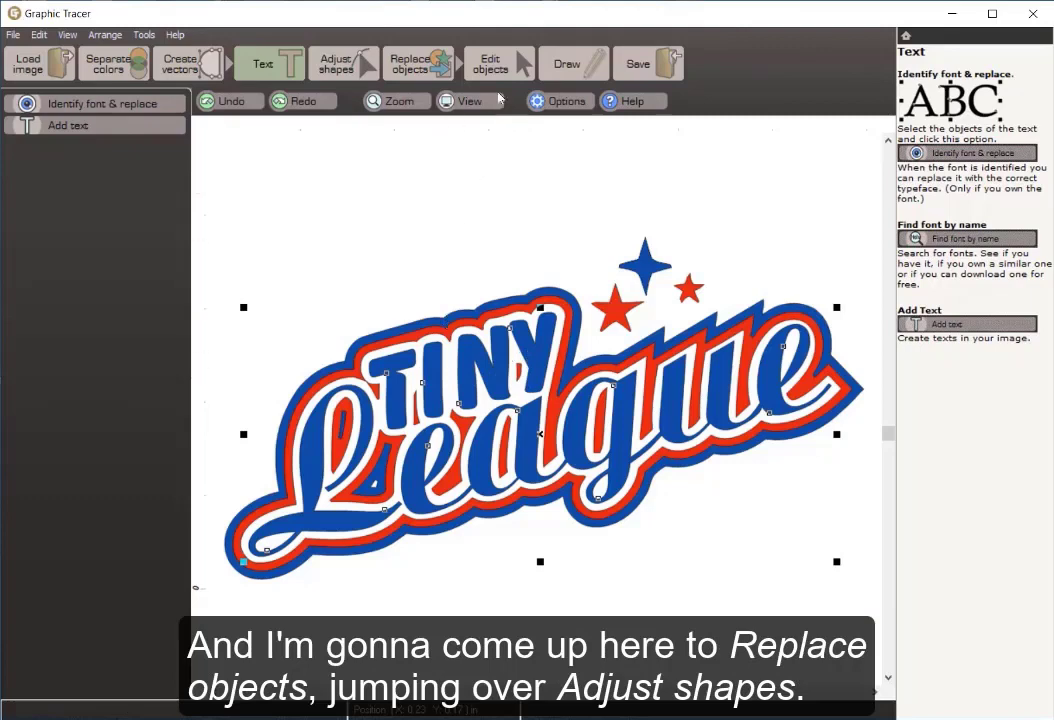
Preview a replacement outside contour at 0.03 in, removing the old contour
click(428, 68)
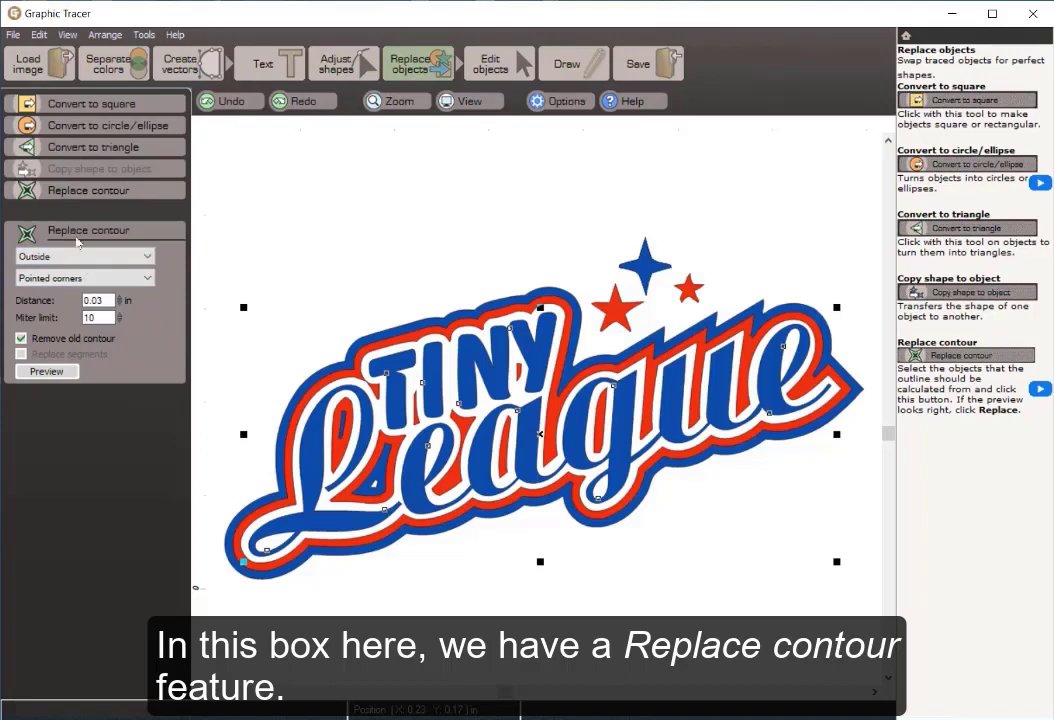
click(37, 372)
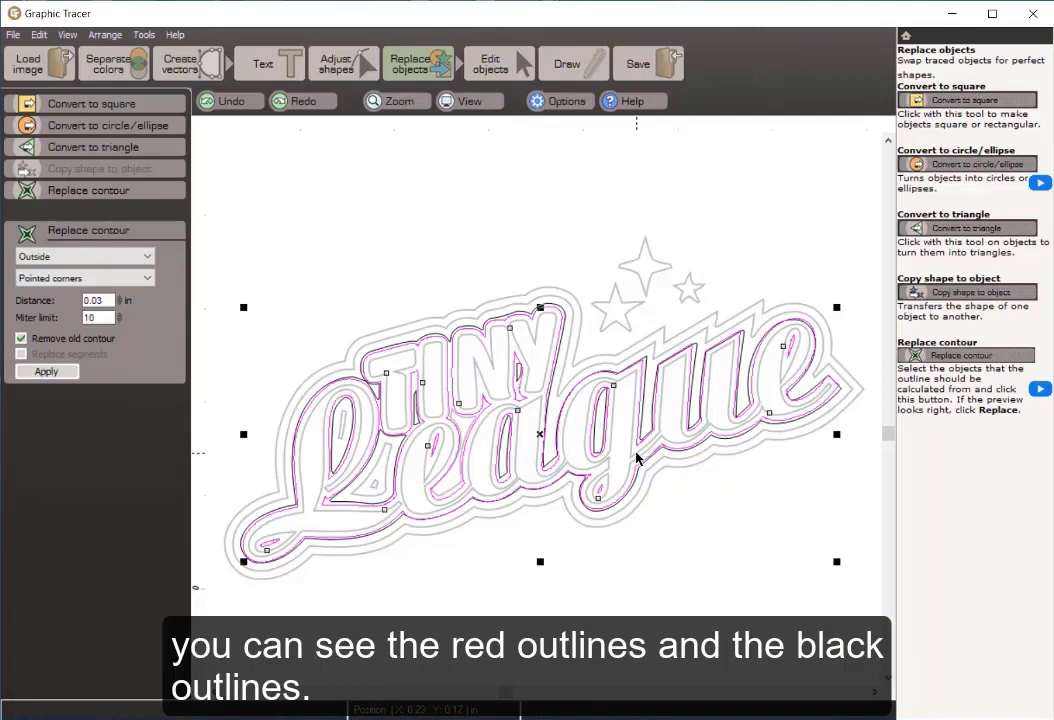
scroll(453, 339, up, 1)
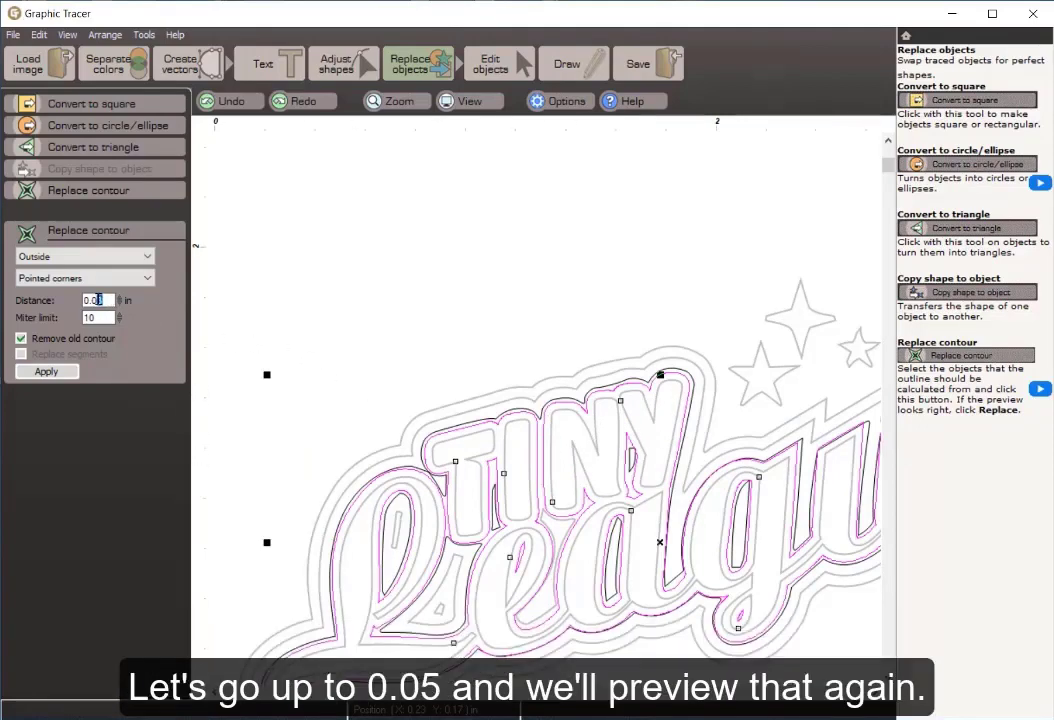
Change the contour distance to 0.05 in, then 0.04 in, previewing each
text(5)
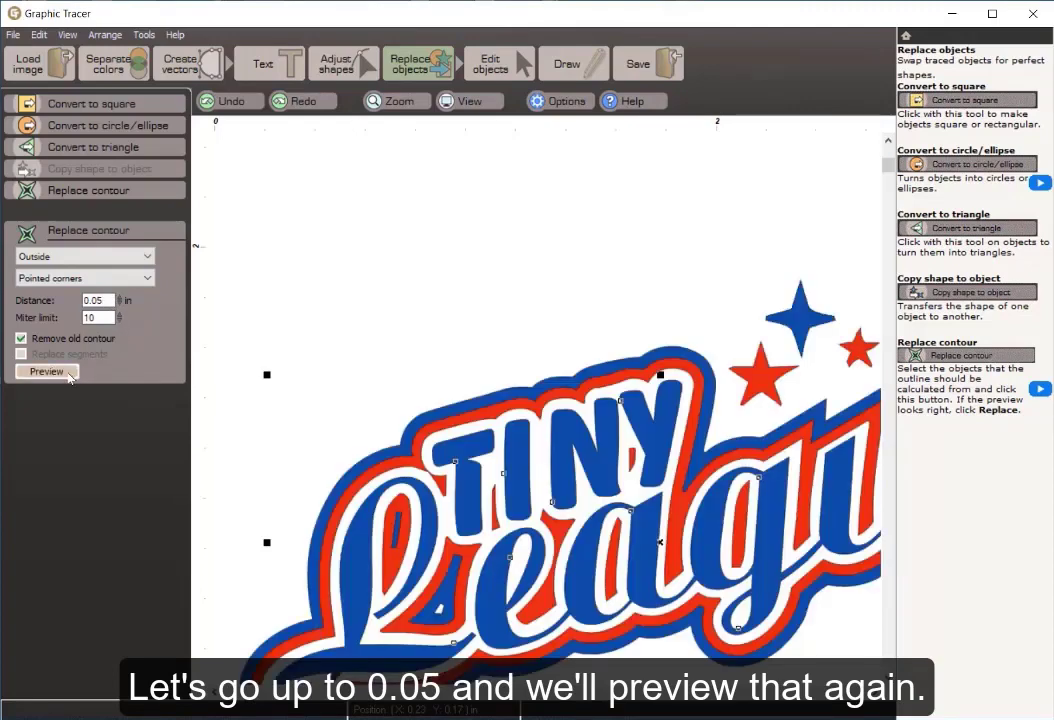
click(67, 374)
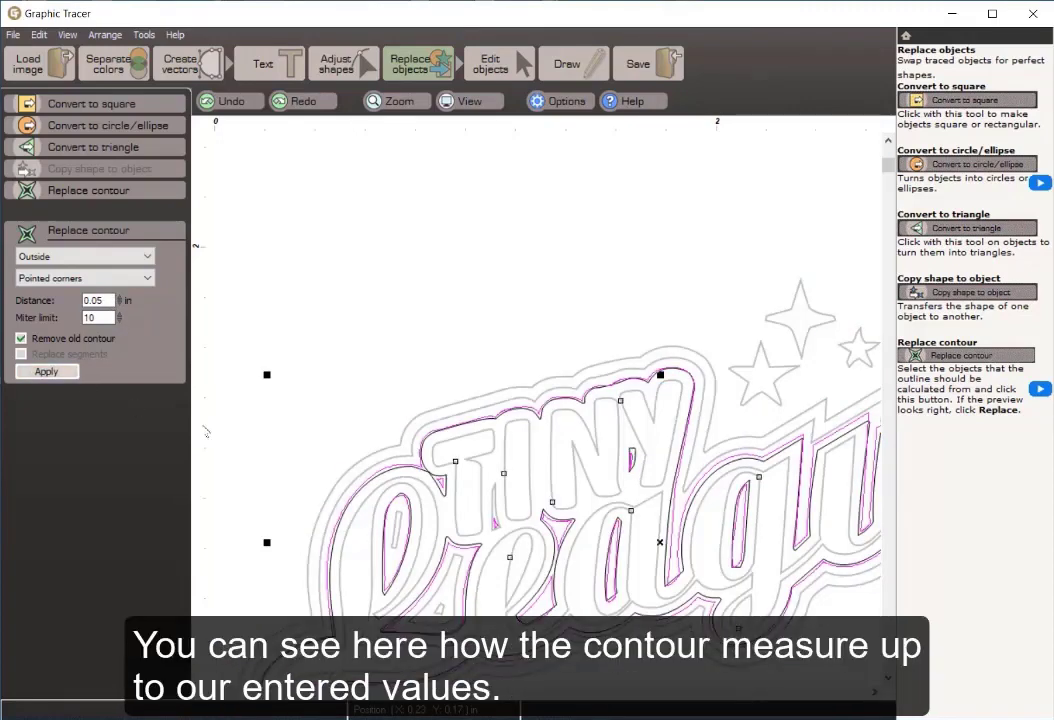
scroll(450, 512, up, 2)
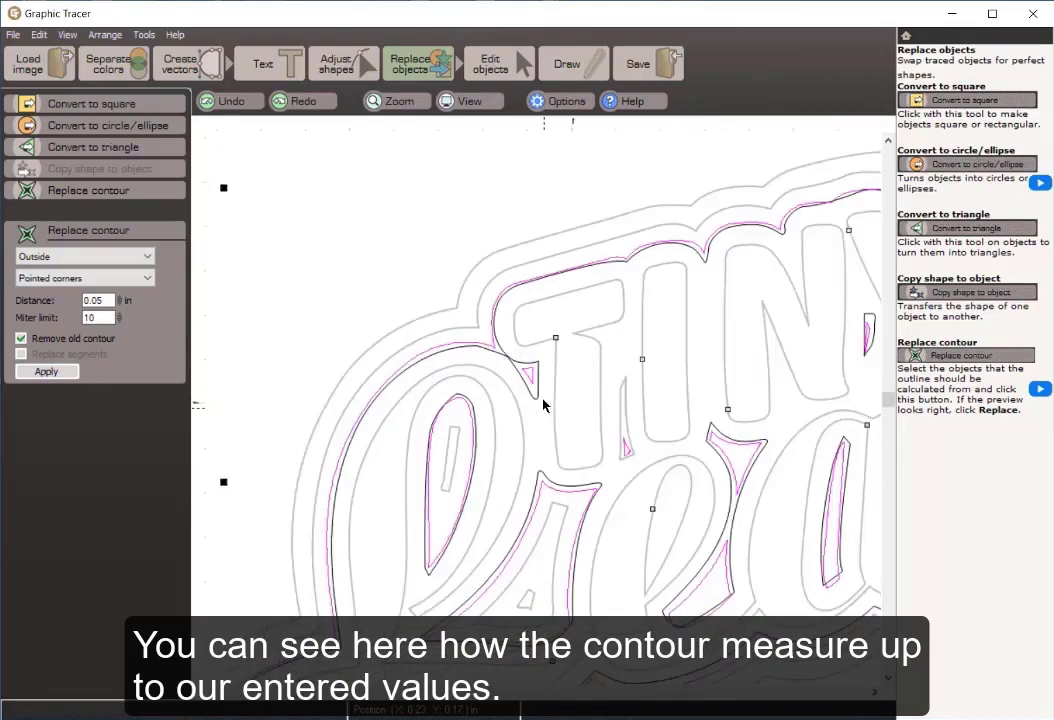
scroll(541, 405, down, 2)
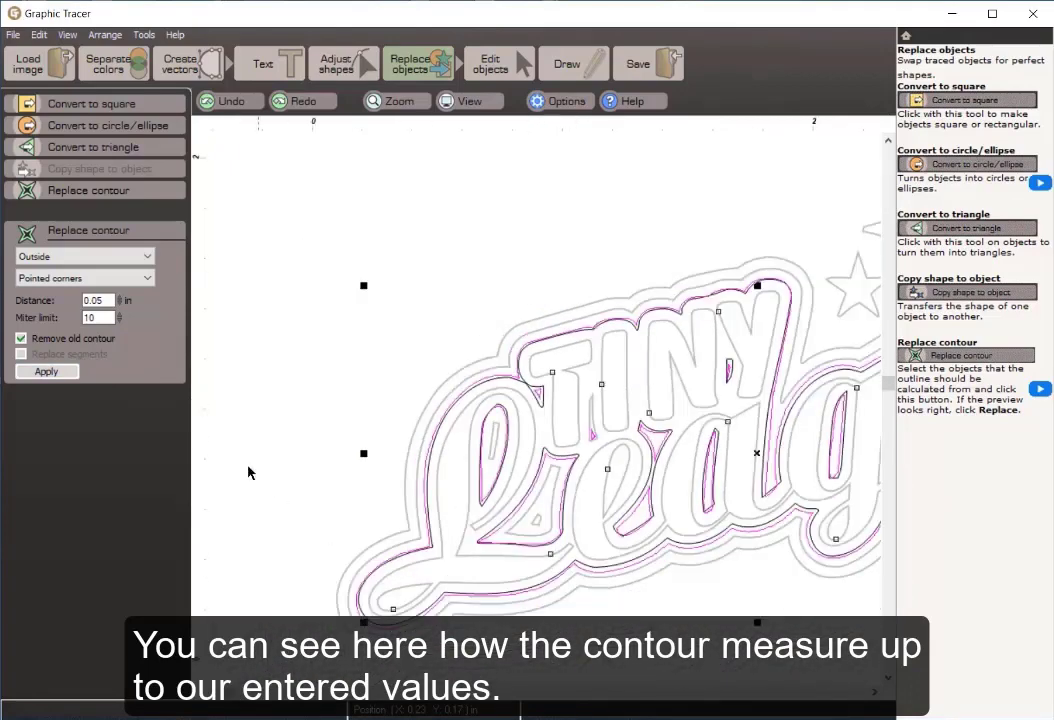
drag(100, 300, 96, 300)
text(4)
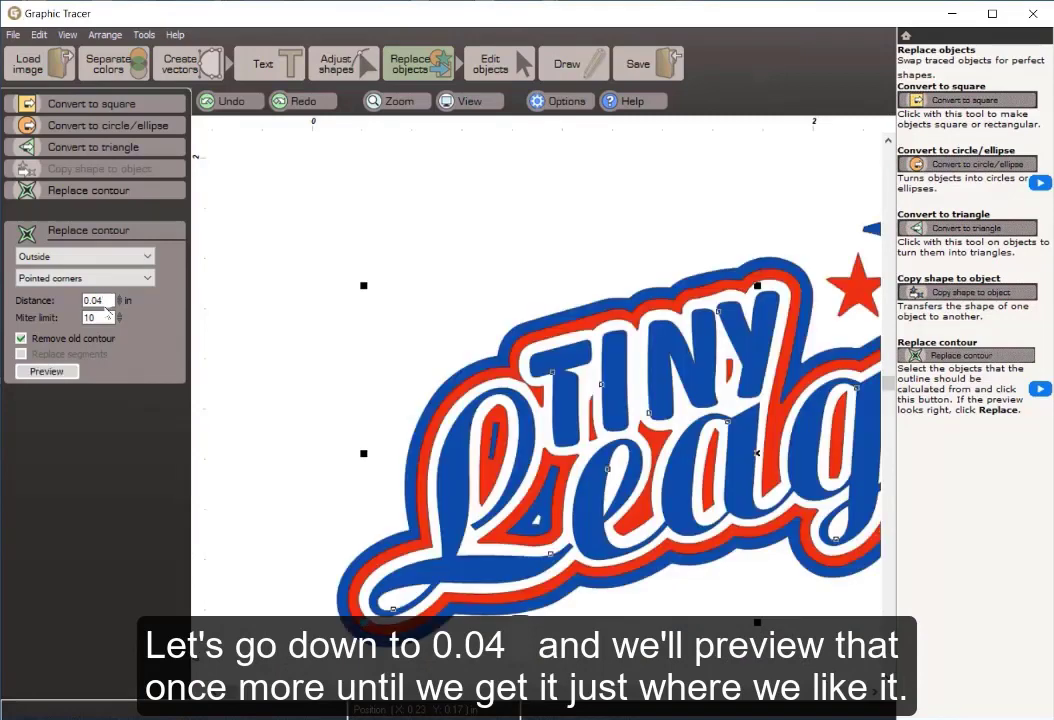
click(58, 372)
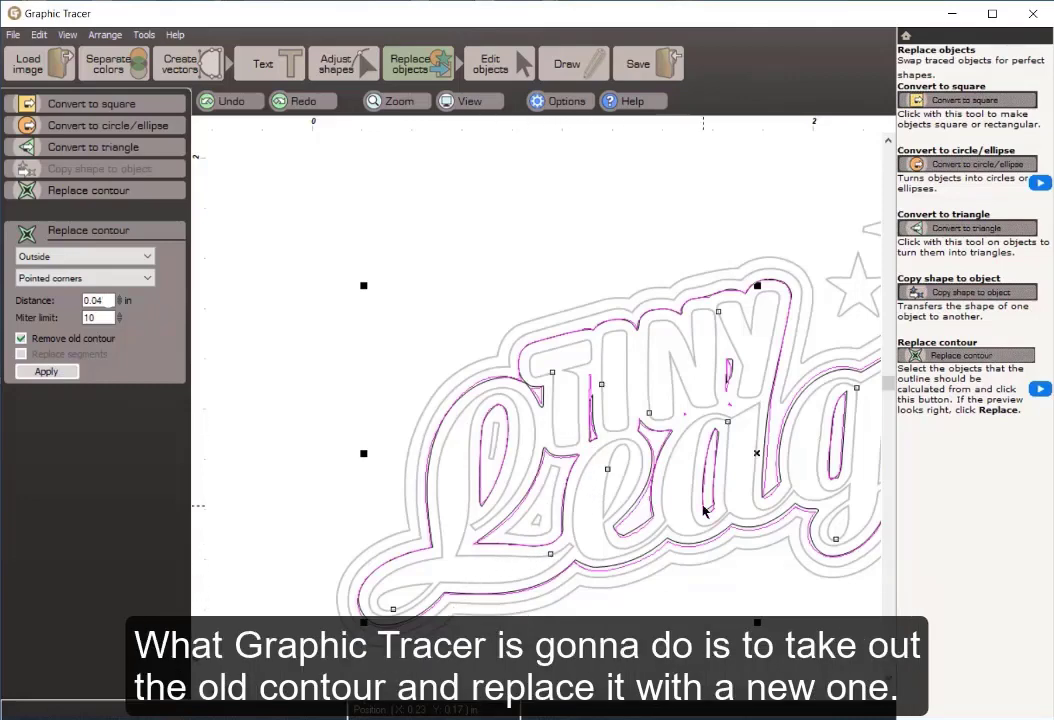
scroll(600, 382, down, 1)
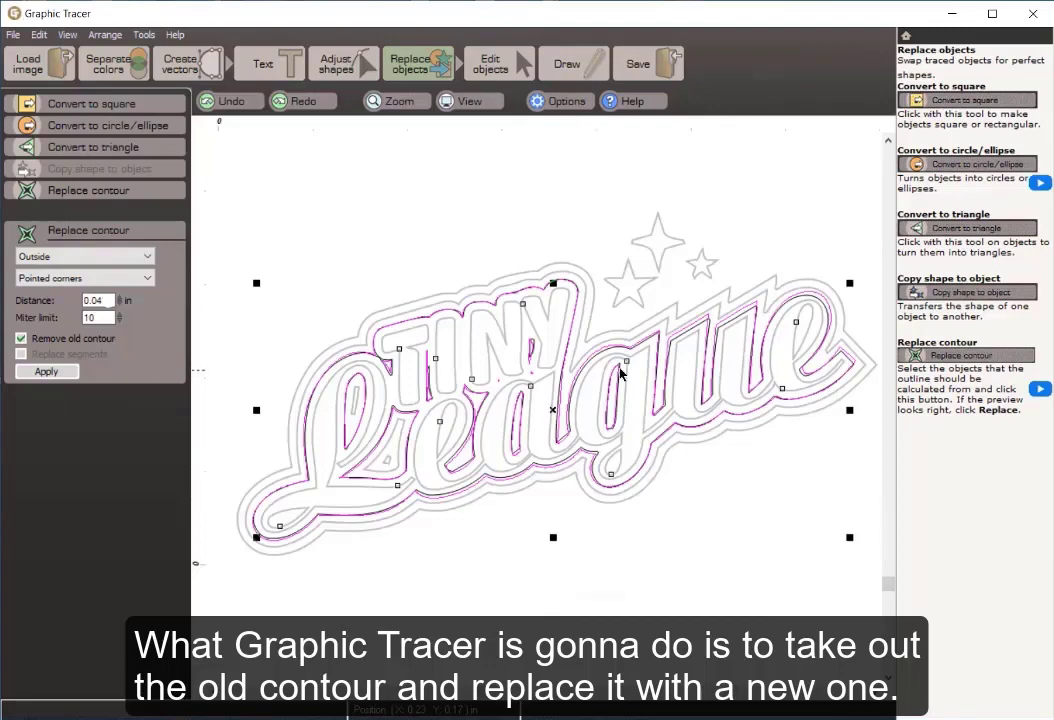
Apply the 0.04 in contour, then preview and apply the second contour at 0.08 in
click(46, 372)
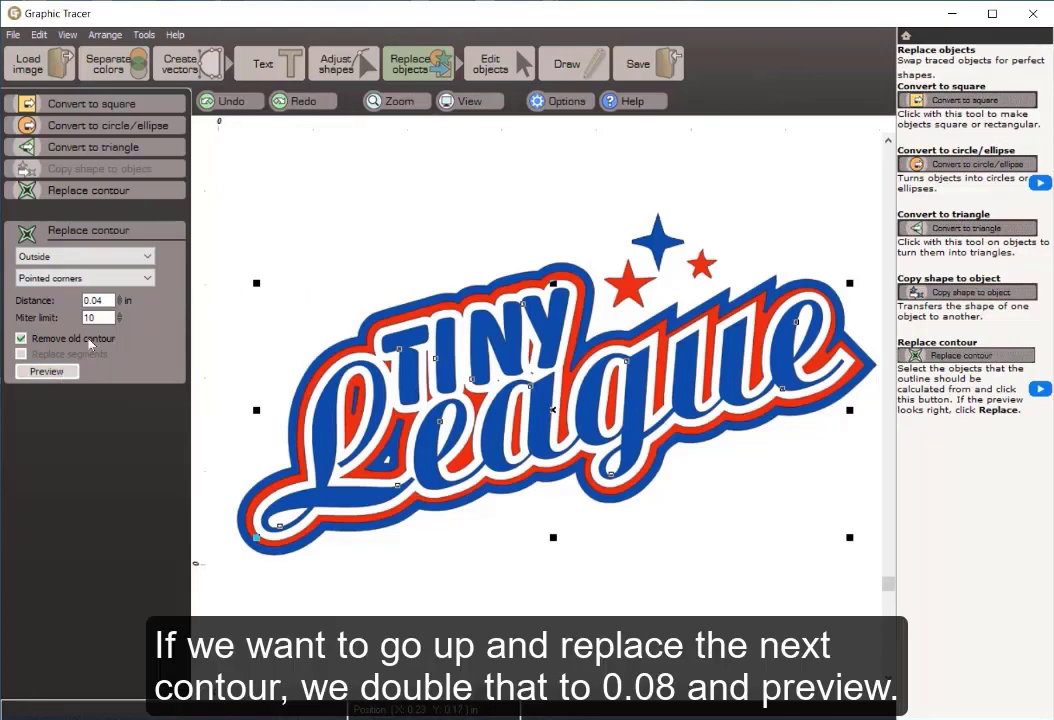
click(46, 372)
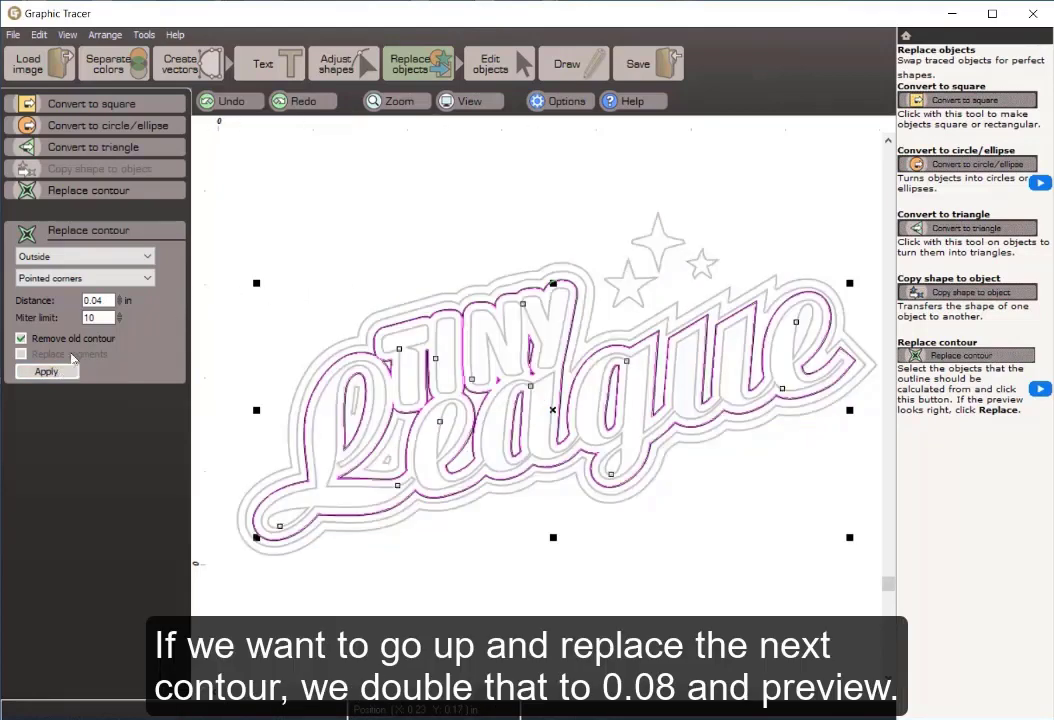
drag(105, 298, 96, 301)
text(8)
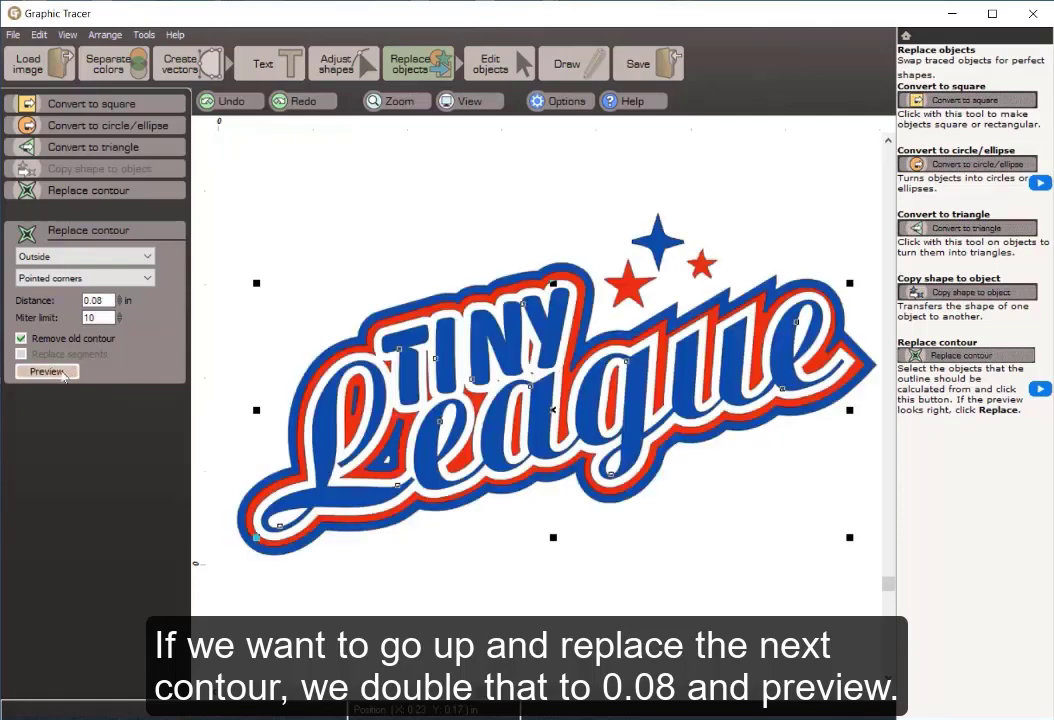
click(47, 372)
click(62, 373)
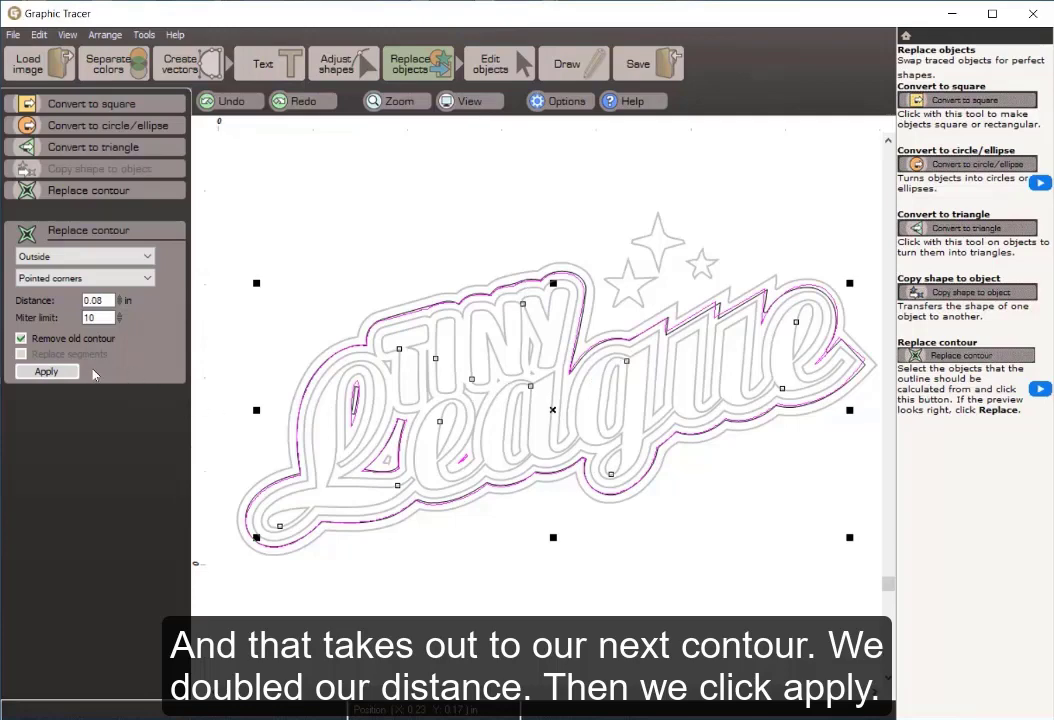
click(50, 371)
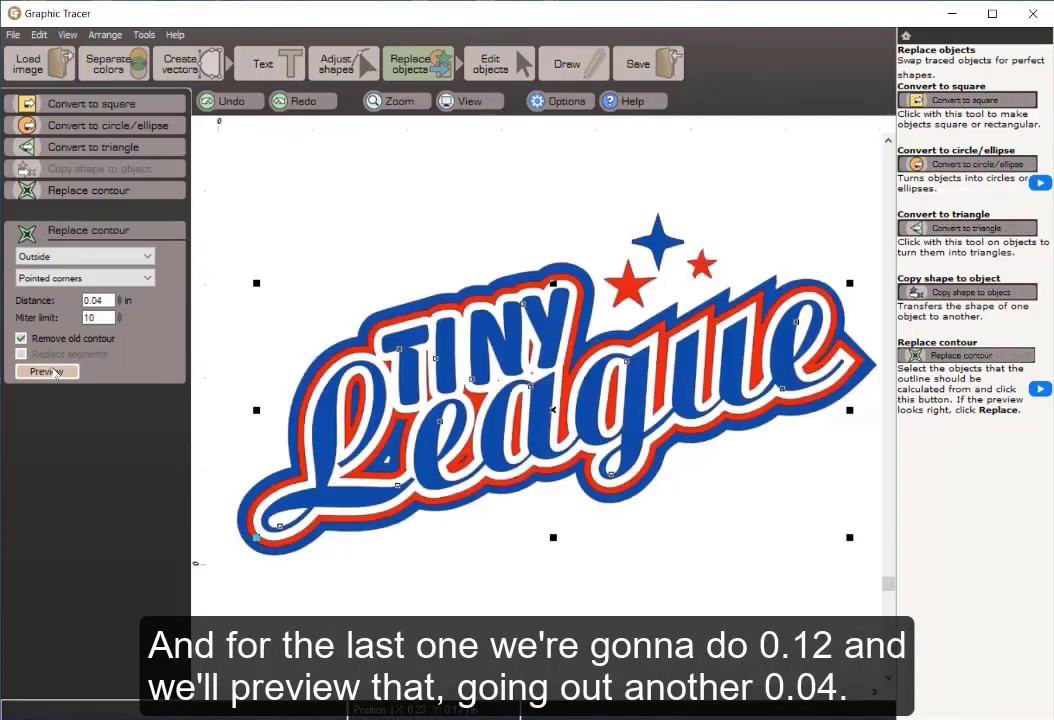
Preview and apply the third outside contour at 0.12 in distance
drag(112, 300, 90, 300)
text(12)
click(46, 371)
click(47, 371)
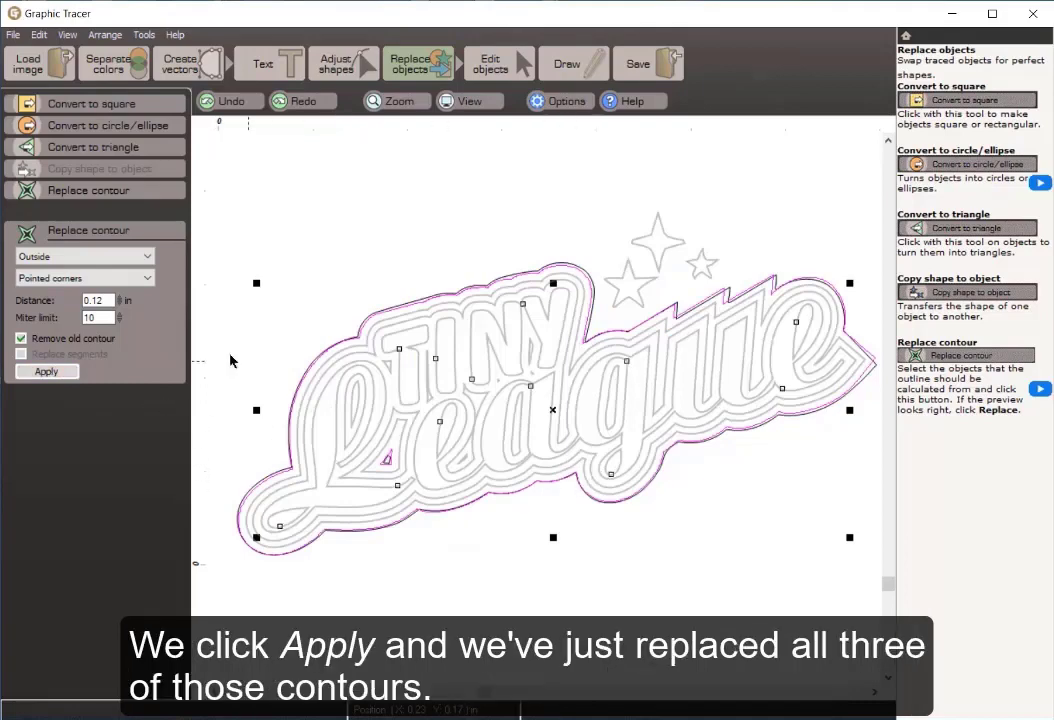
click(69, 371)
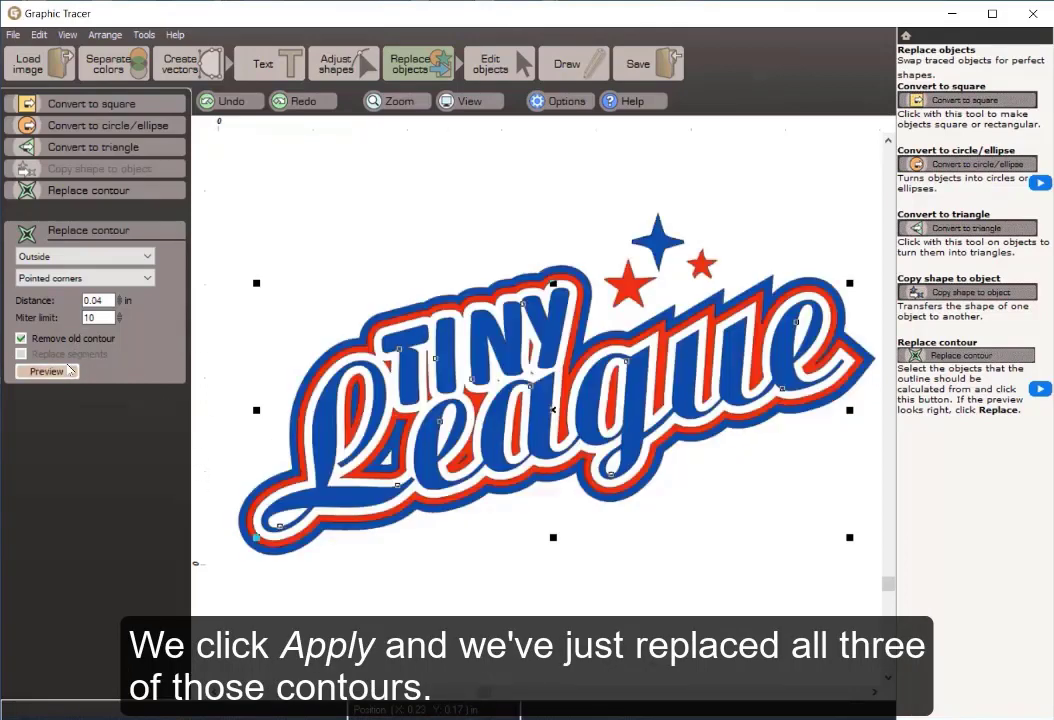
Zoom in on the stars above the lettering and bring up the view and guideline tools
scroll(521, 286, up, 3)
scroll(521, 286, up, 2)
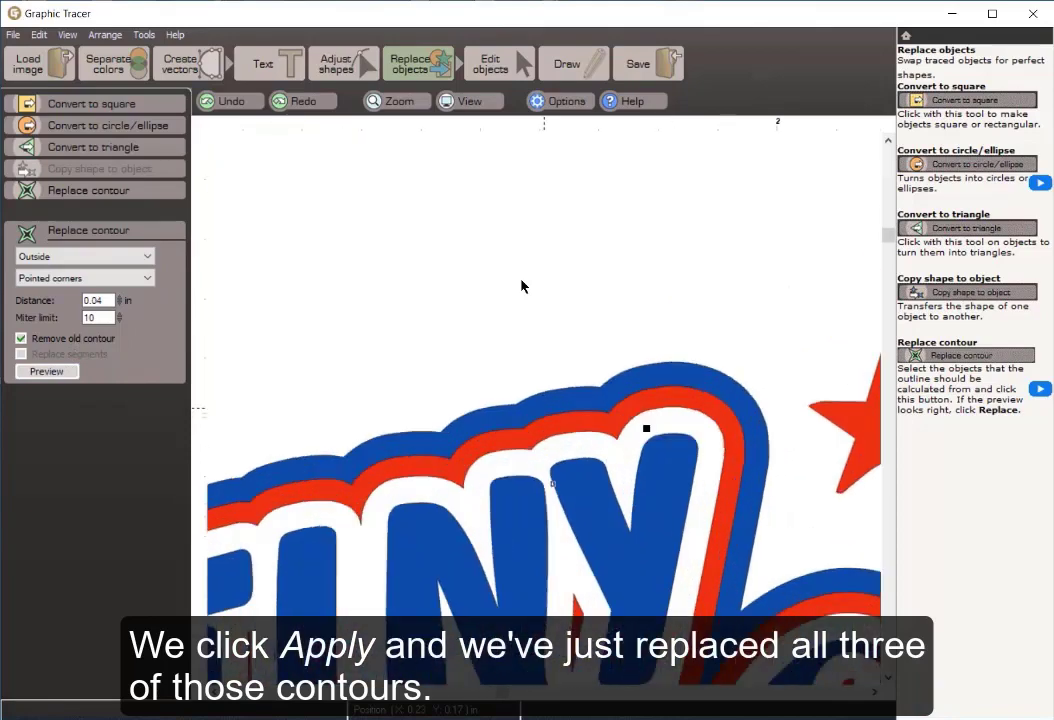
scroll(539, 478, up, 2)
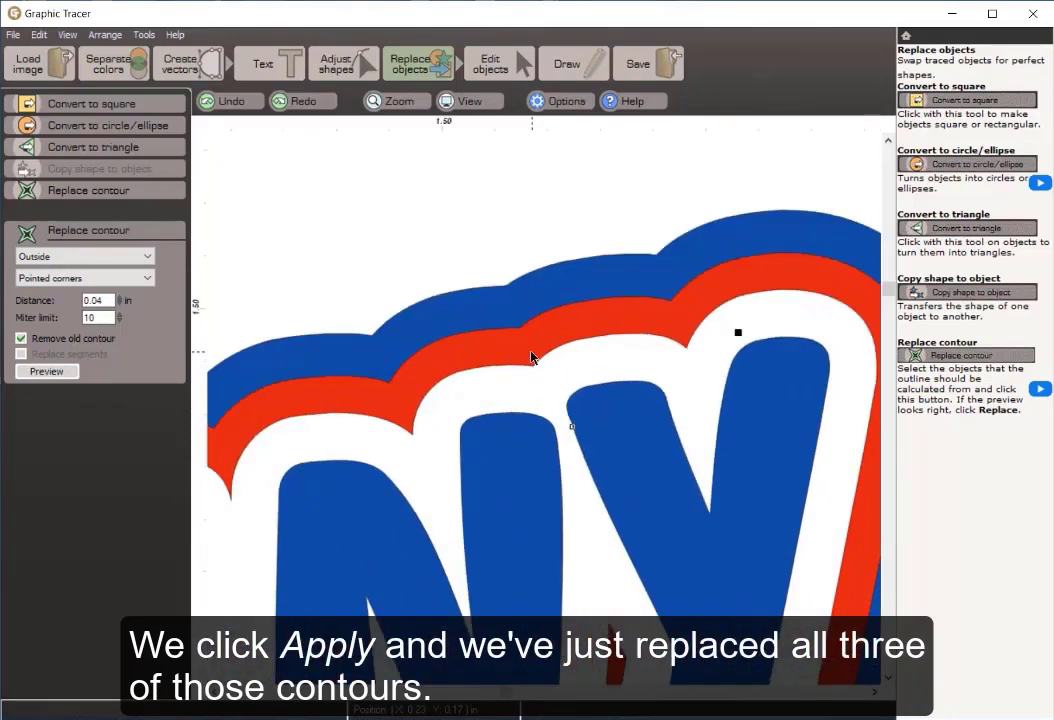
scroll(653, 278, down, 3)
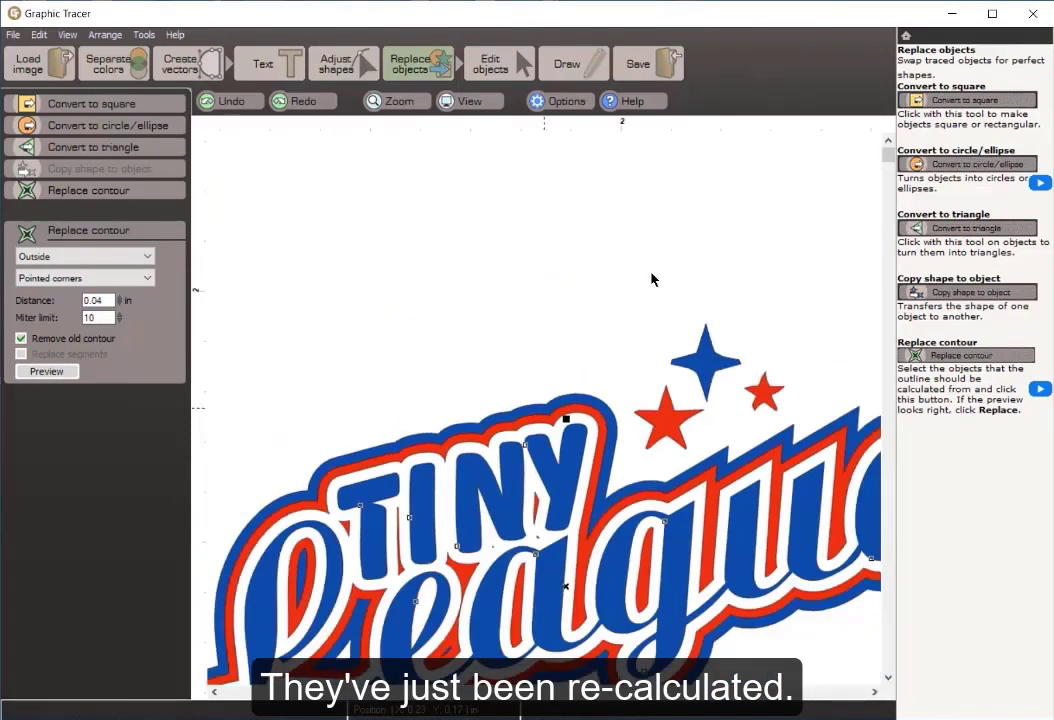
scroll(652, 279, down, 2)
scroll(652, 279, up, 1)
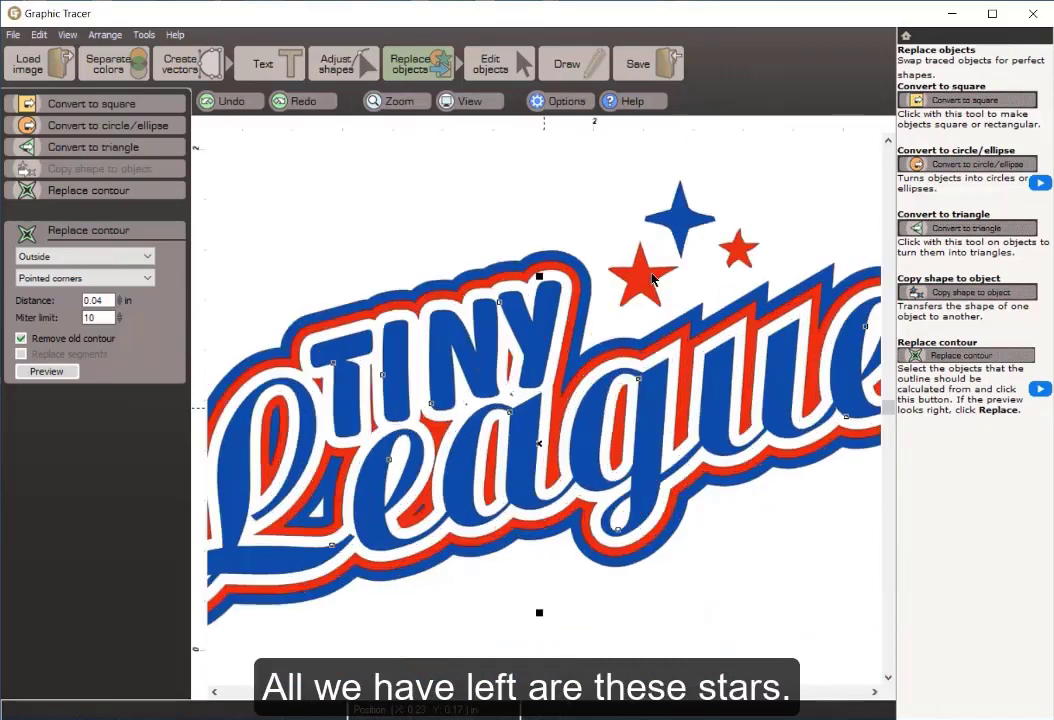
scroll(668, 308, up, 2)
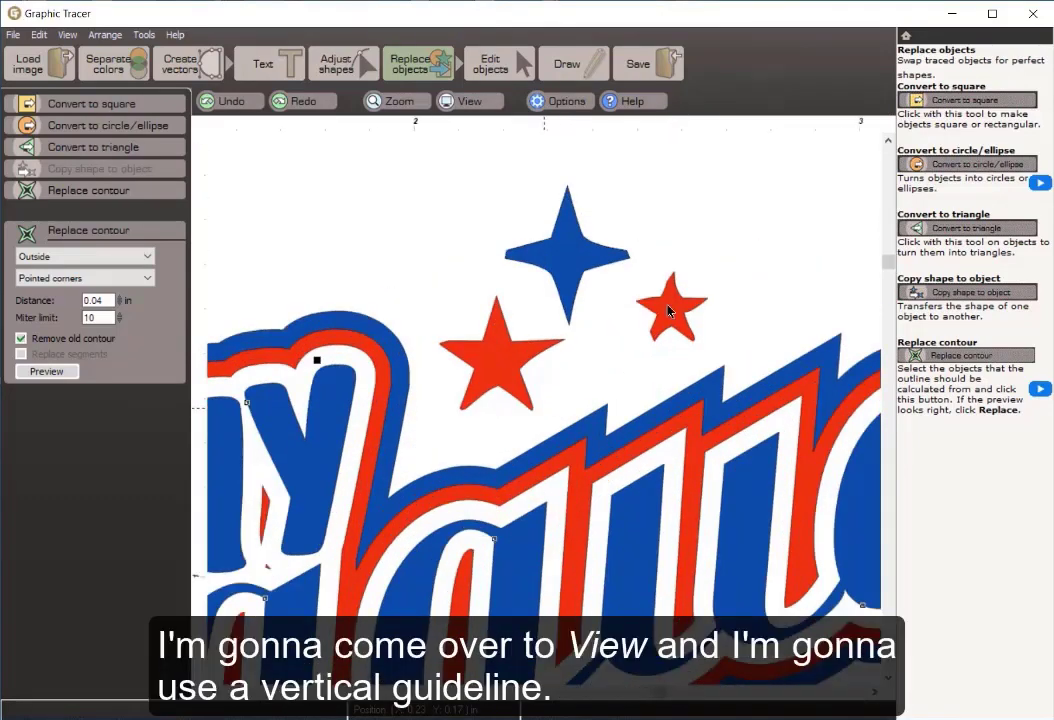
scroll(670, 308, up, 1)
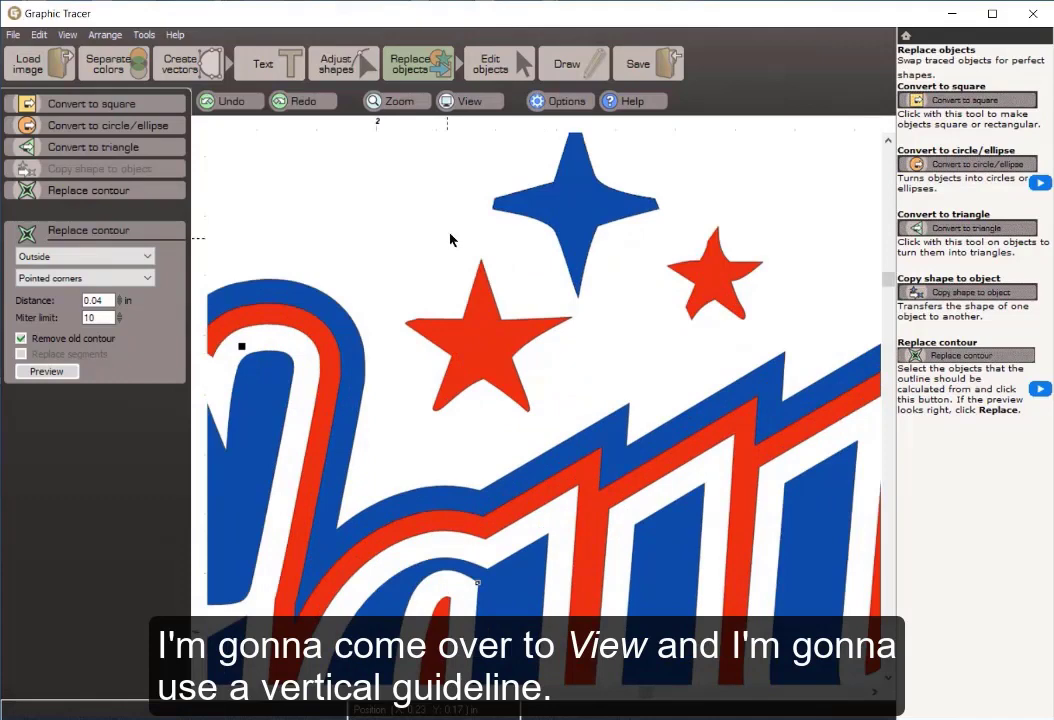
click(466, 100)
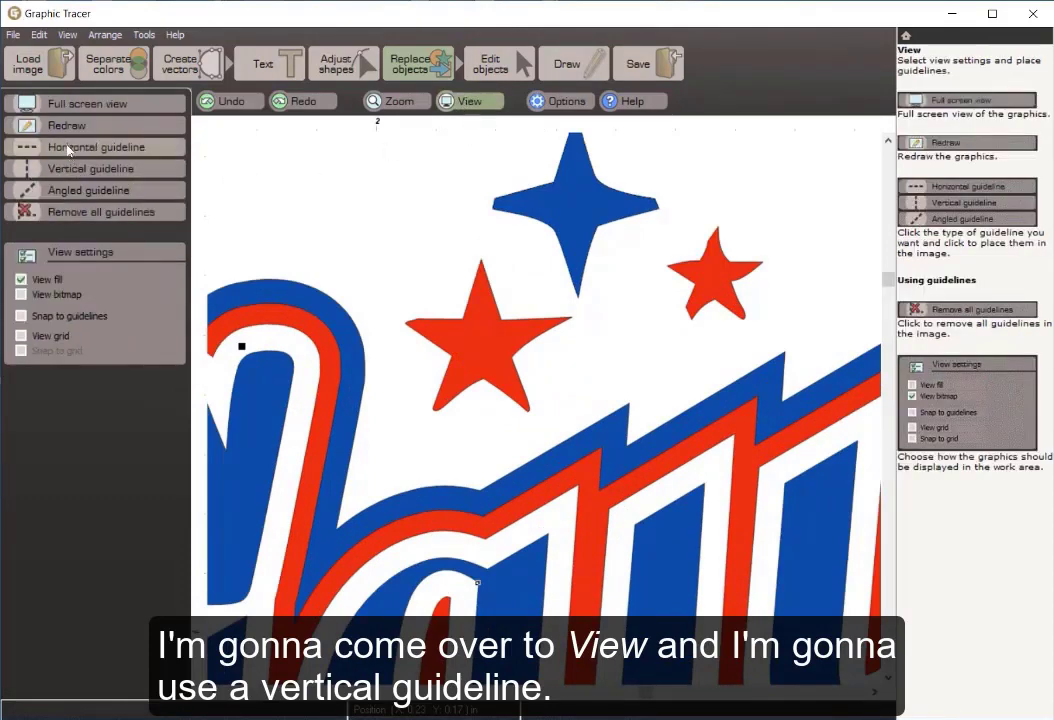
Add a vertical guideline at the red star's peak and show that star's nodes for editing
click(55, 168)
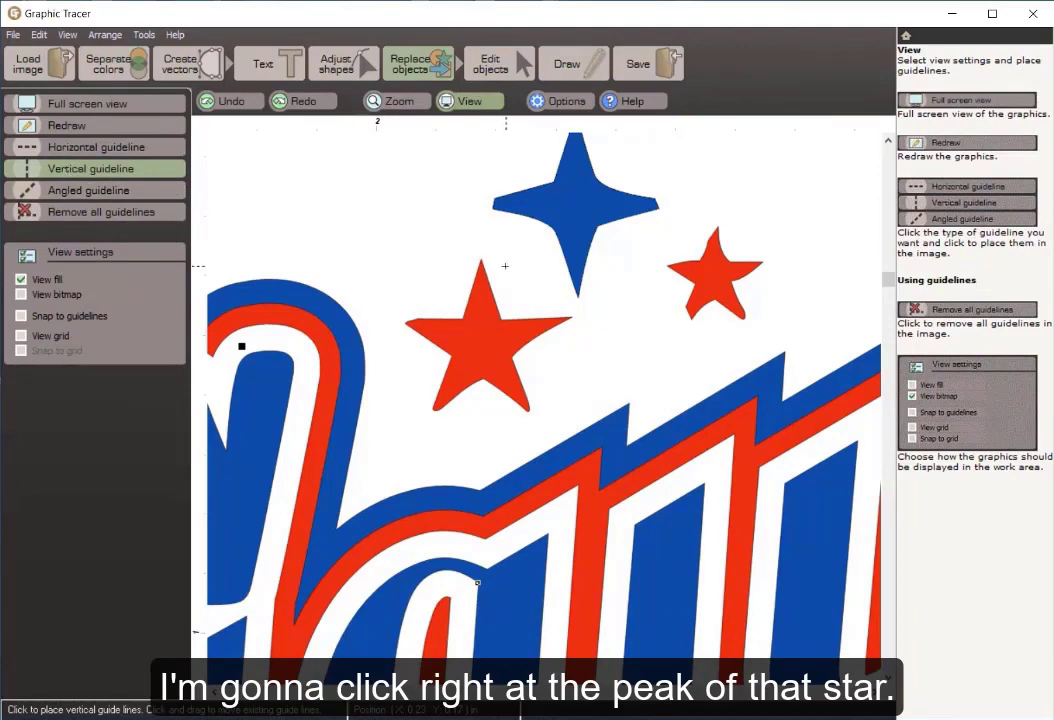
scroll(478, 261, up, 2)
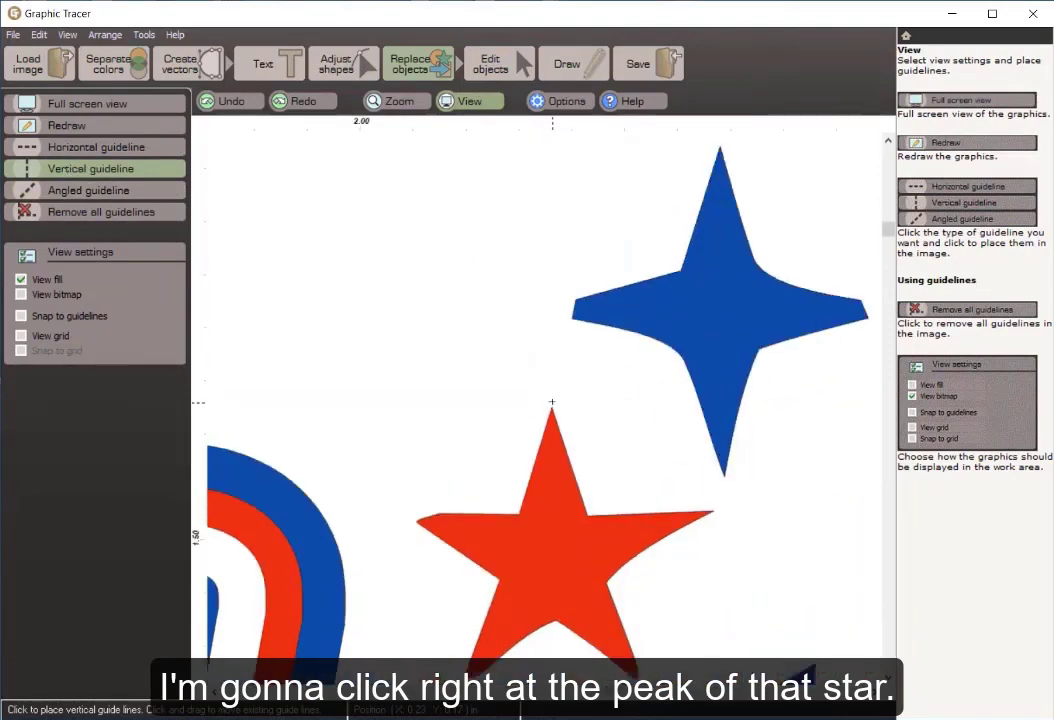
click(550, 406)
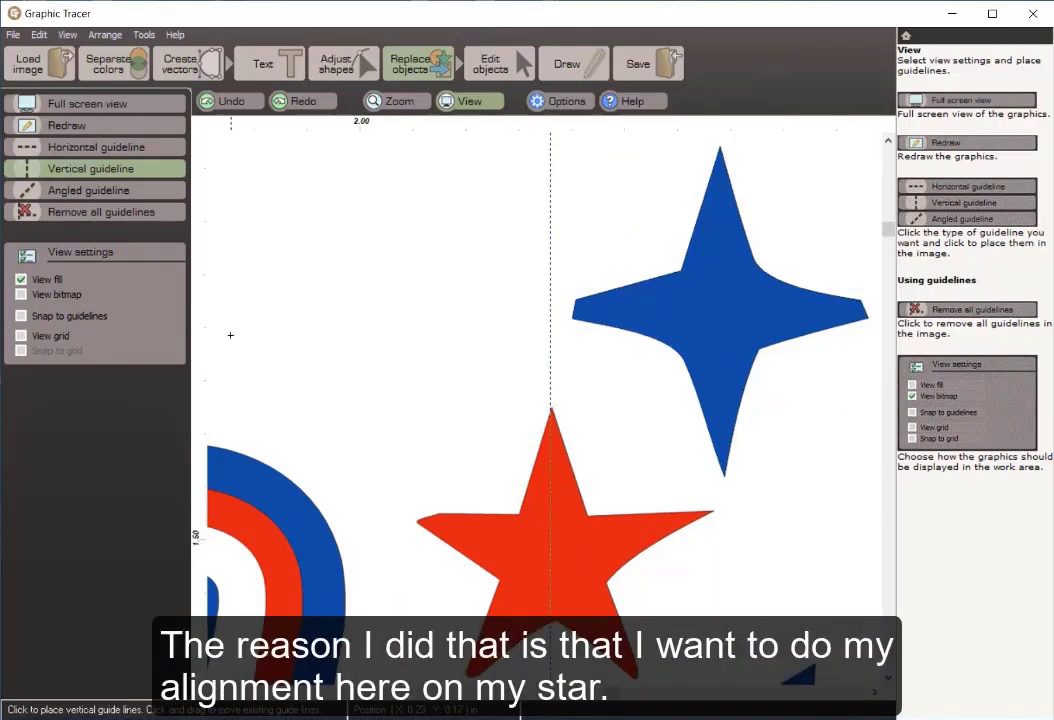
click(338, 64)
click(560, 610)
Nudge the star's bottom node onto the guideline and make its left tip a sharp corner
click(556, 622)
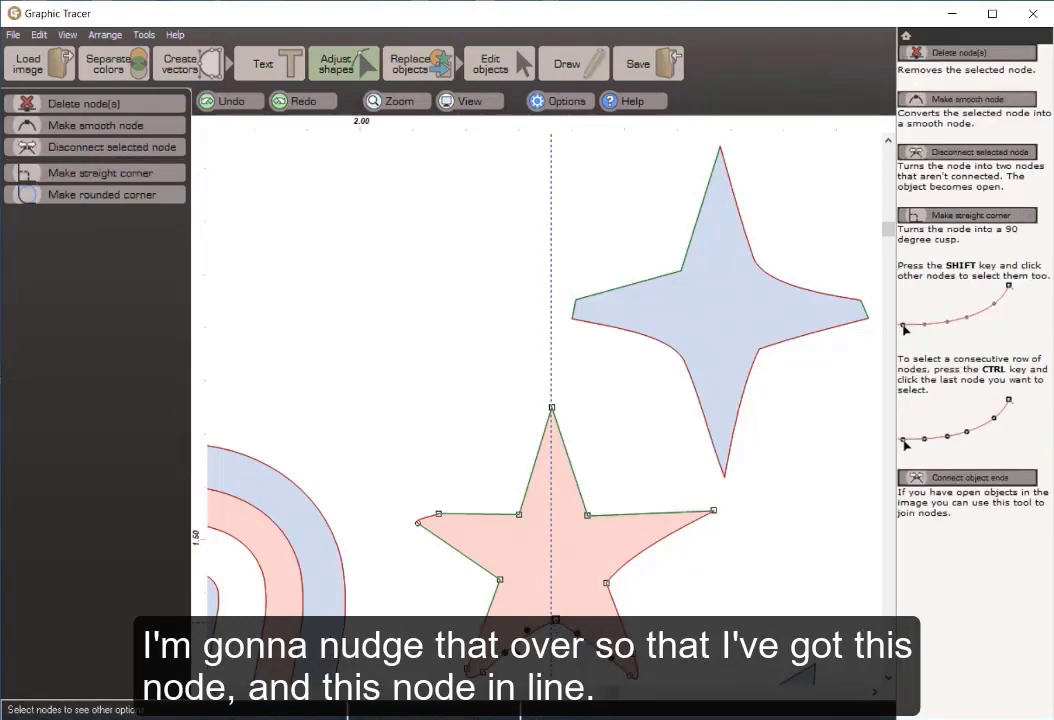
key(Left)
key(Left)
key(Left)
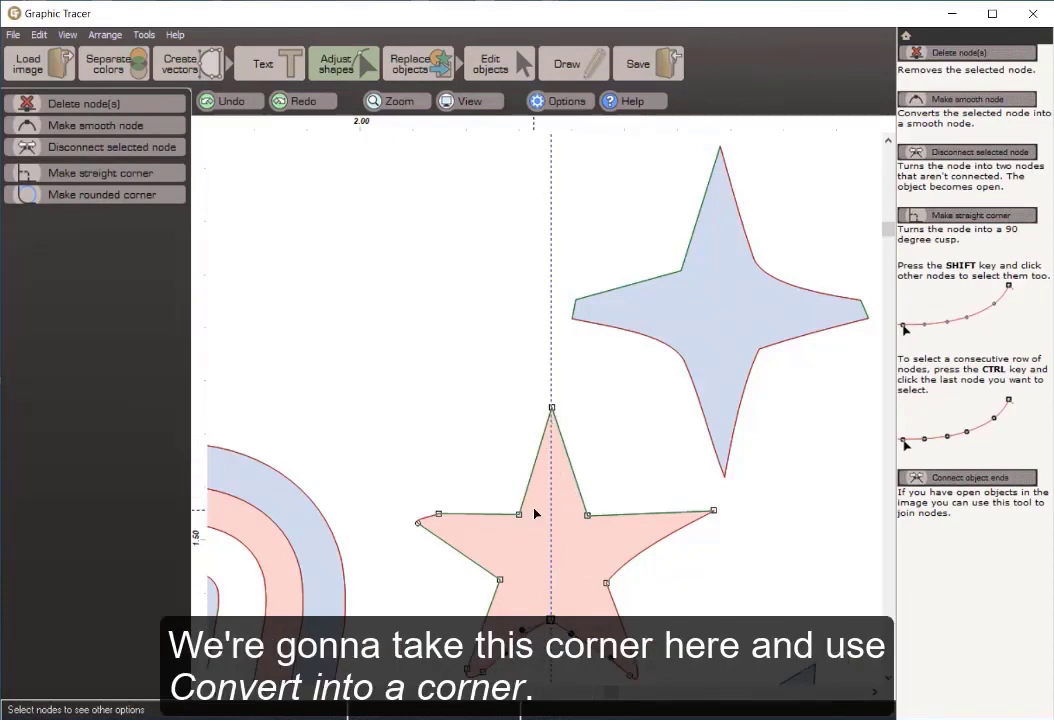
drag(397, 495, 473, 555)
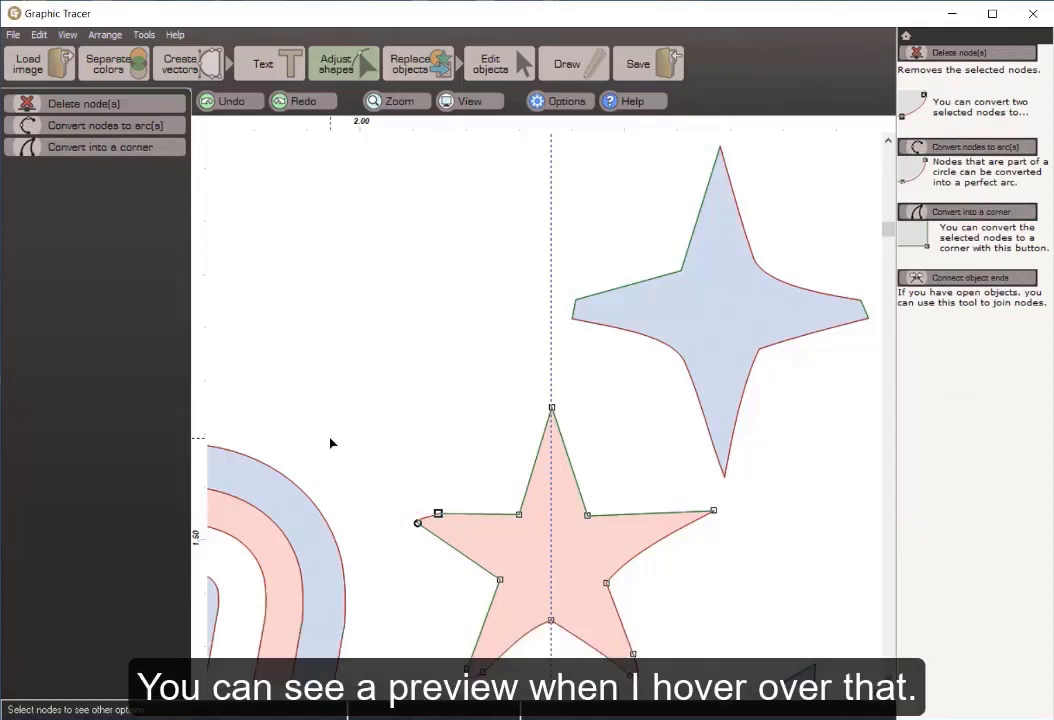
click(105, 147)
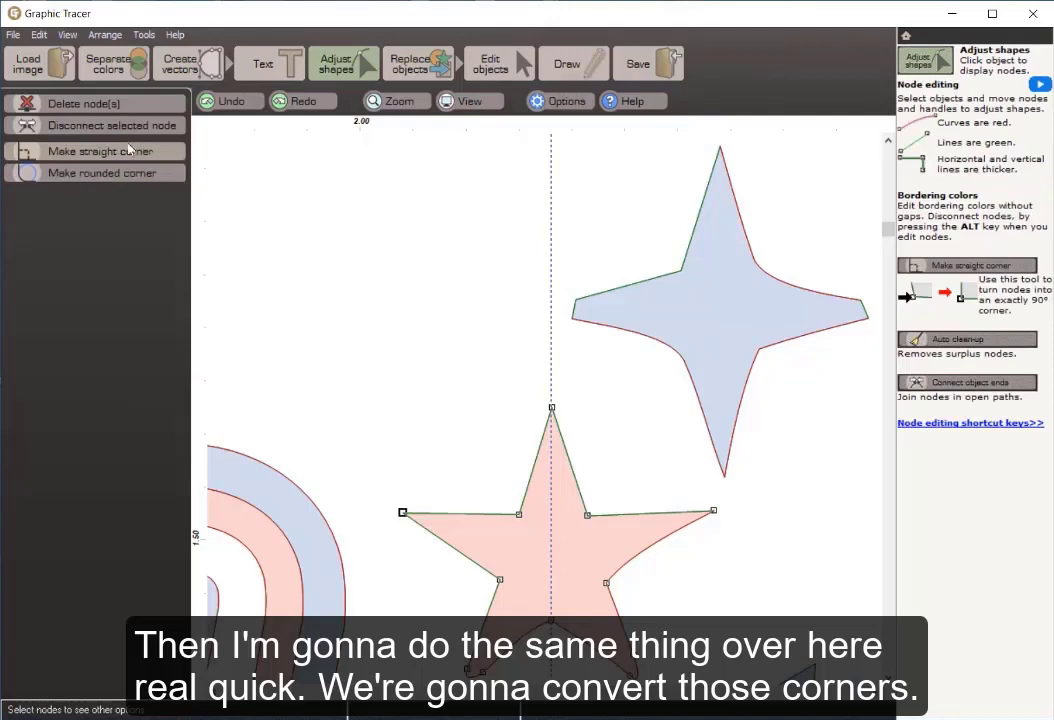
click(411, 570)
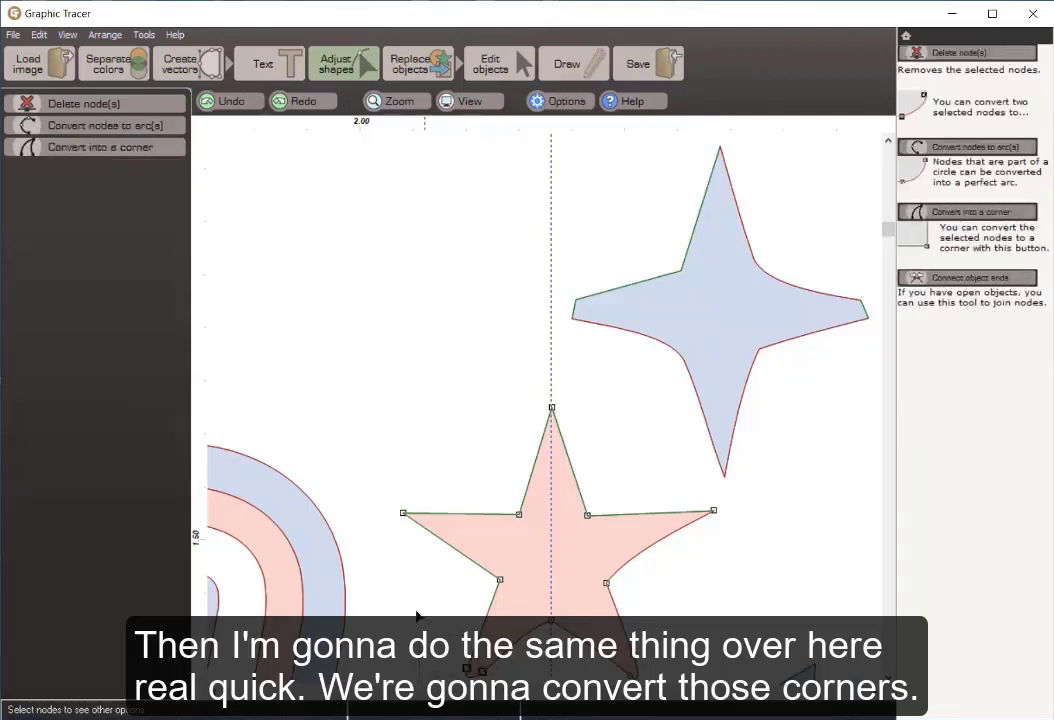
click(318, 481)
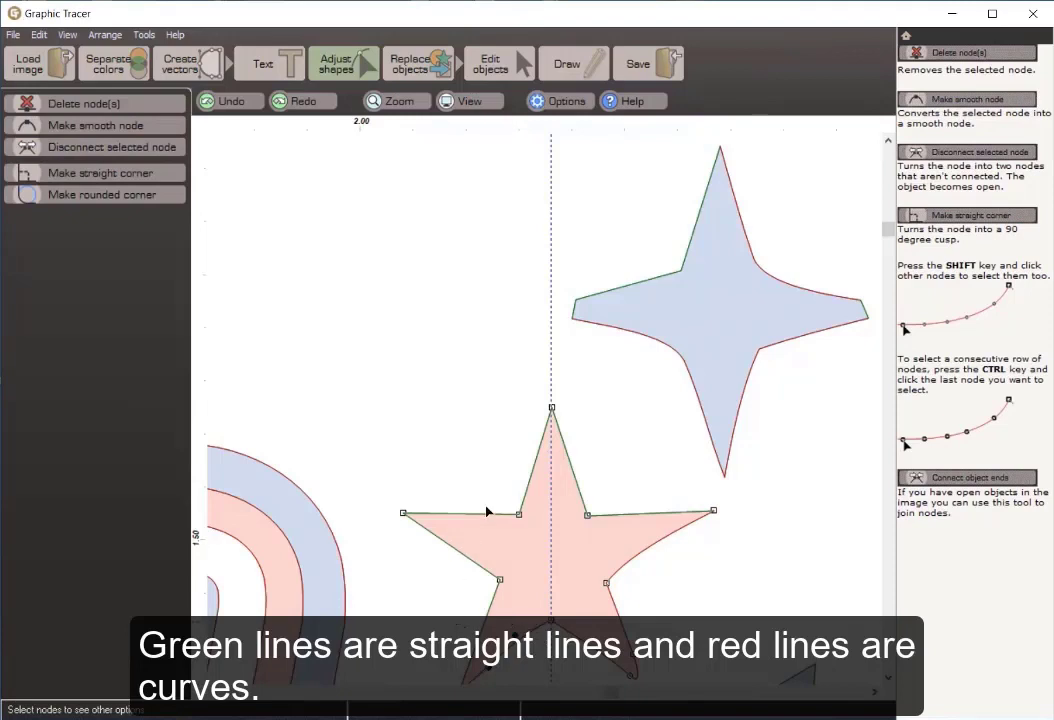
Straighten the star's lower-left edge and nudge the left tip right to match the bitmap
click(426, 536)
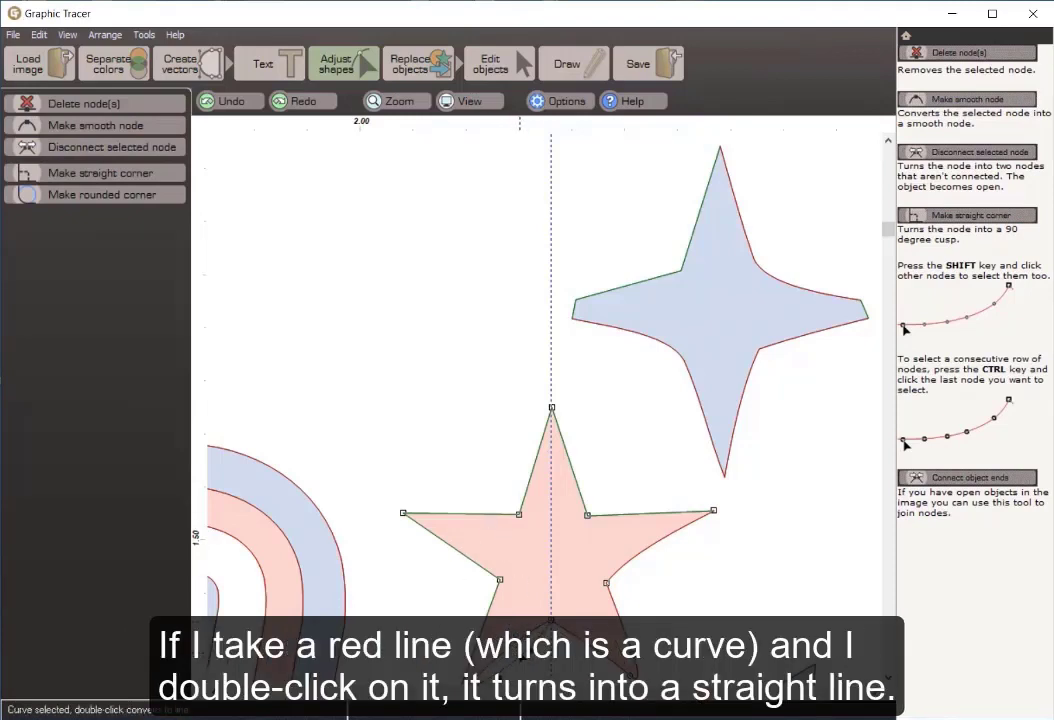
scroll(520, 655, down, 2)
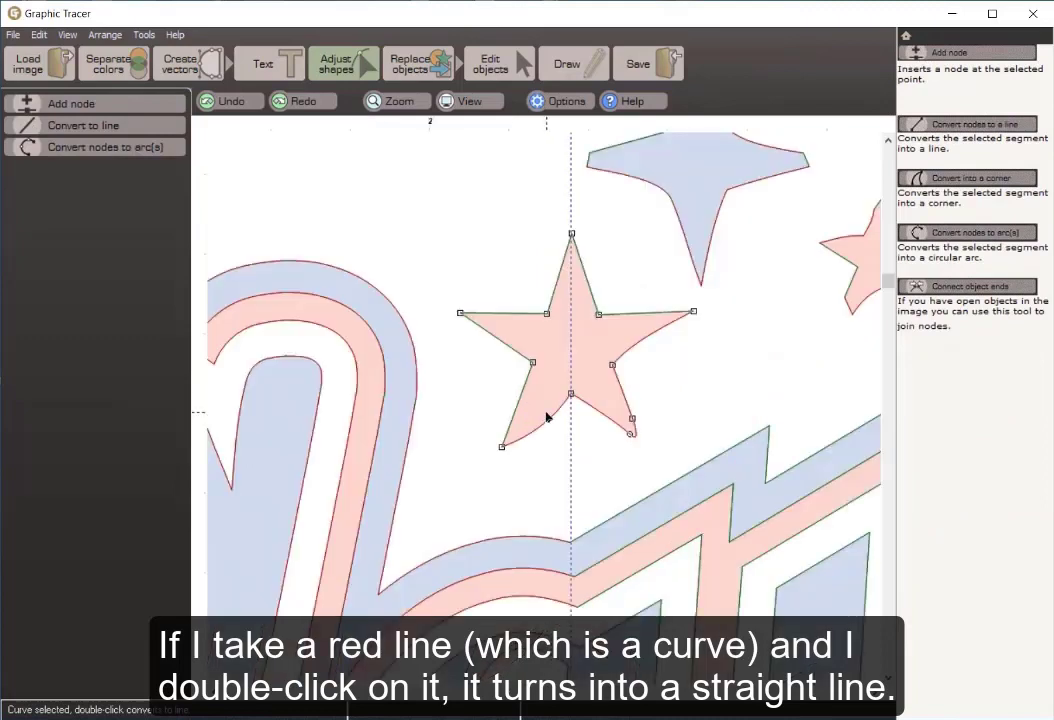
double_click(546, 414)
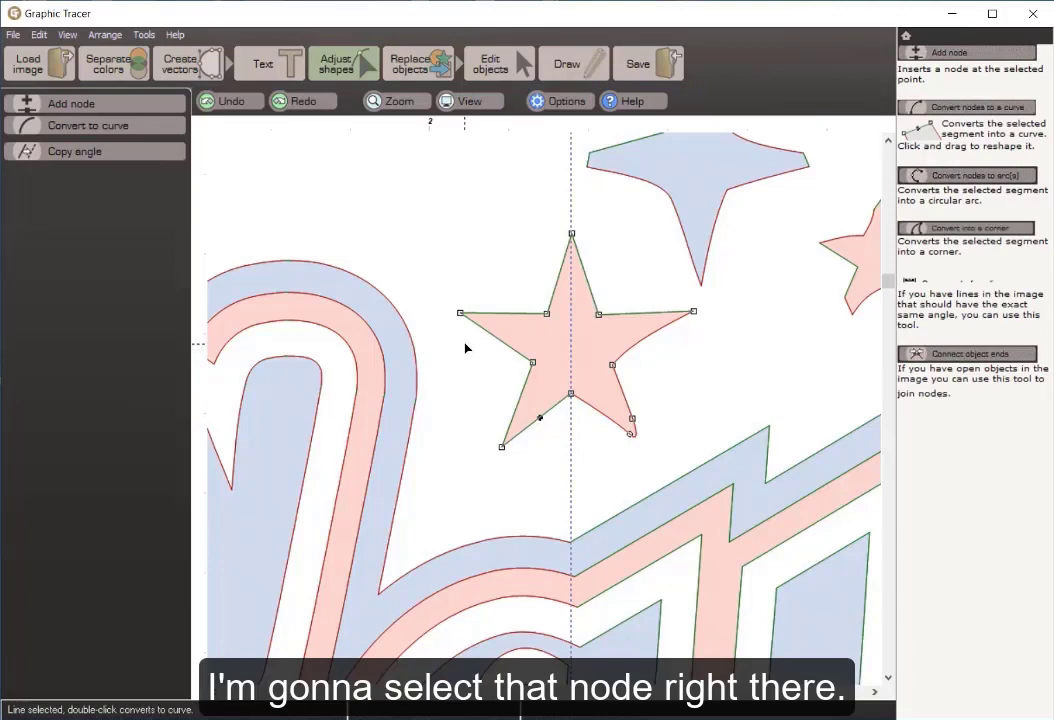
click(460, 314)
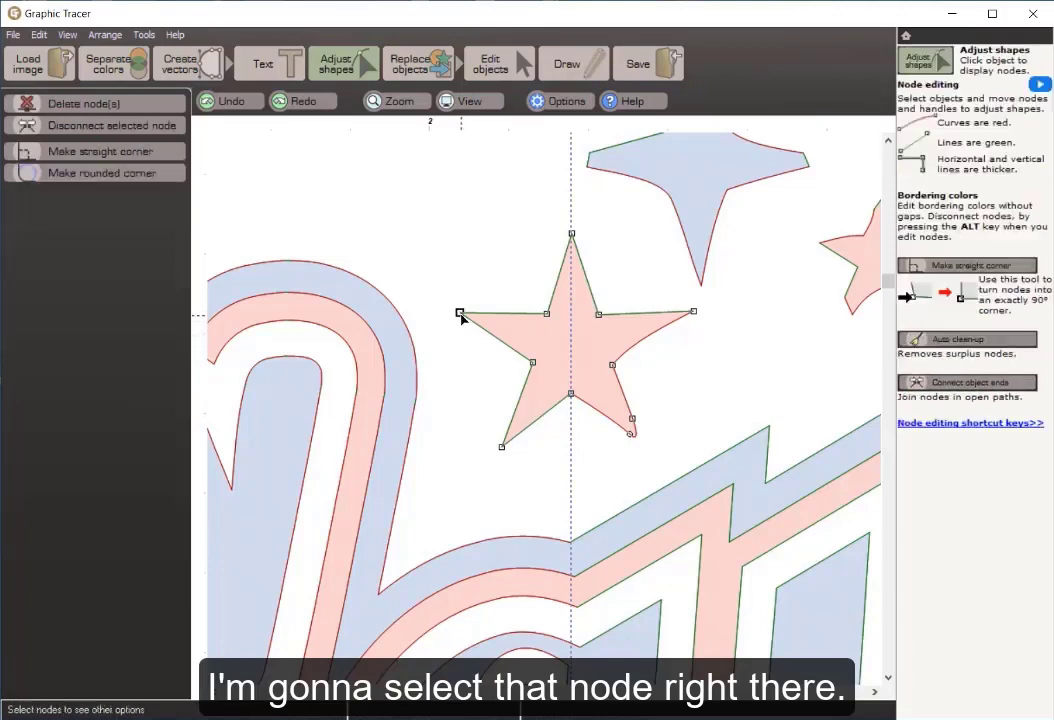
key(space)
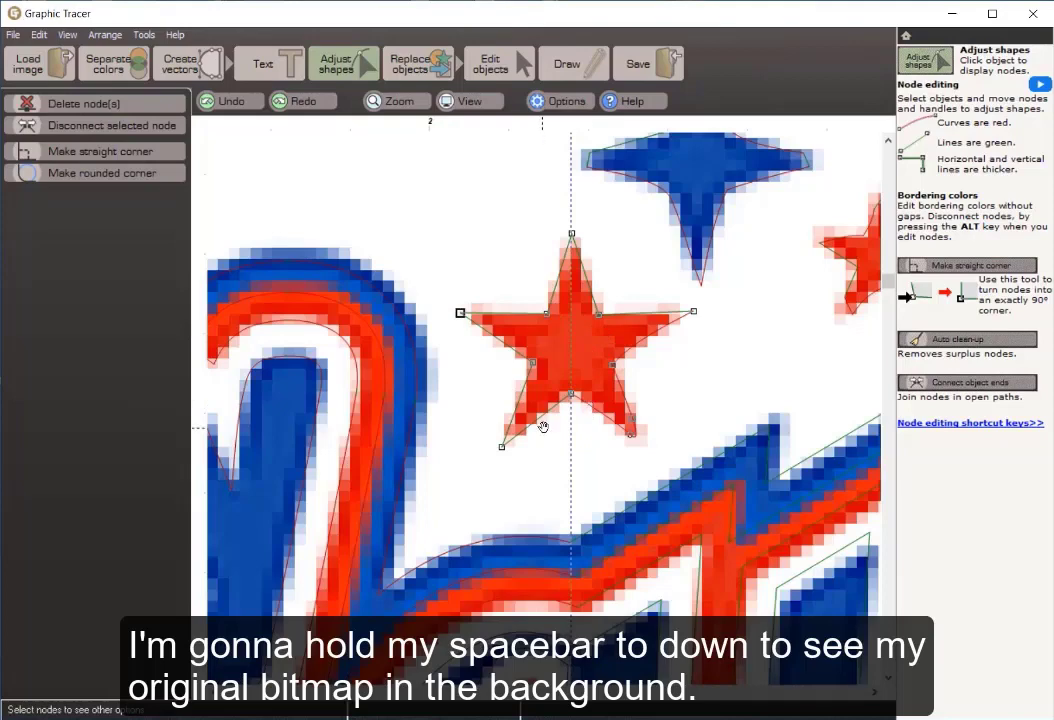
key(Right)
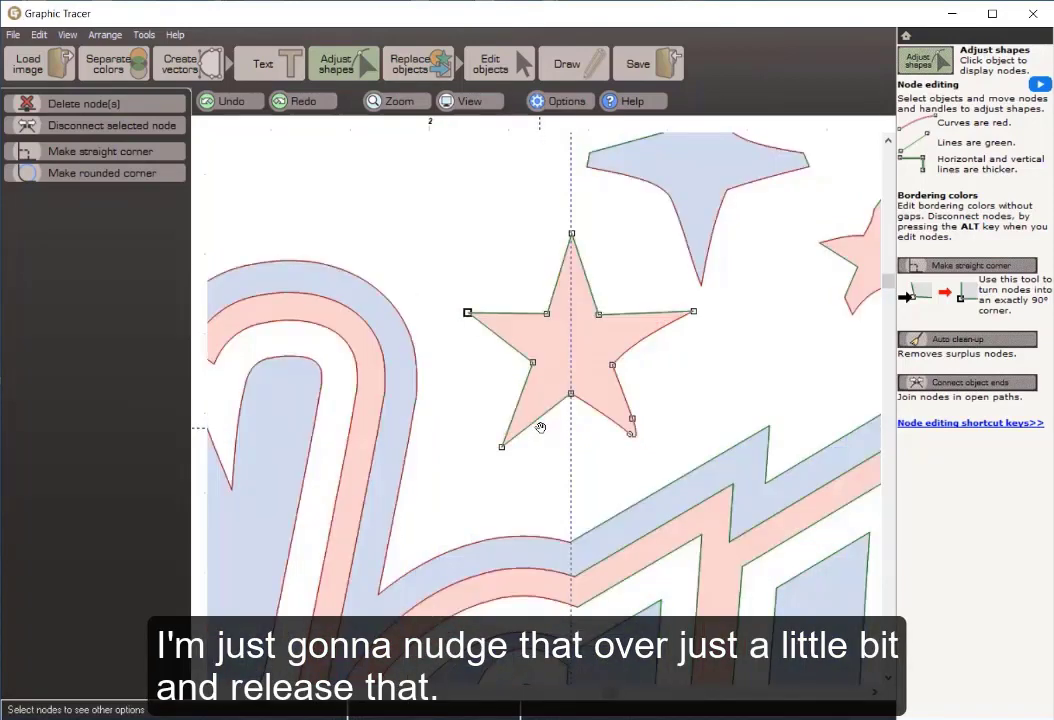
Align the lower-left tip and the top node with the original bitmap by nudging them
click(501, 447)
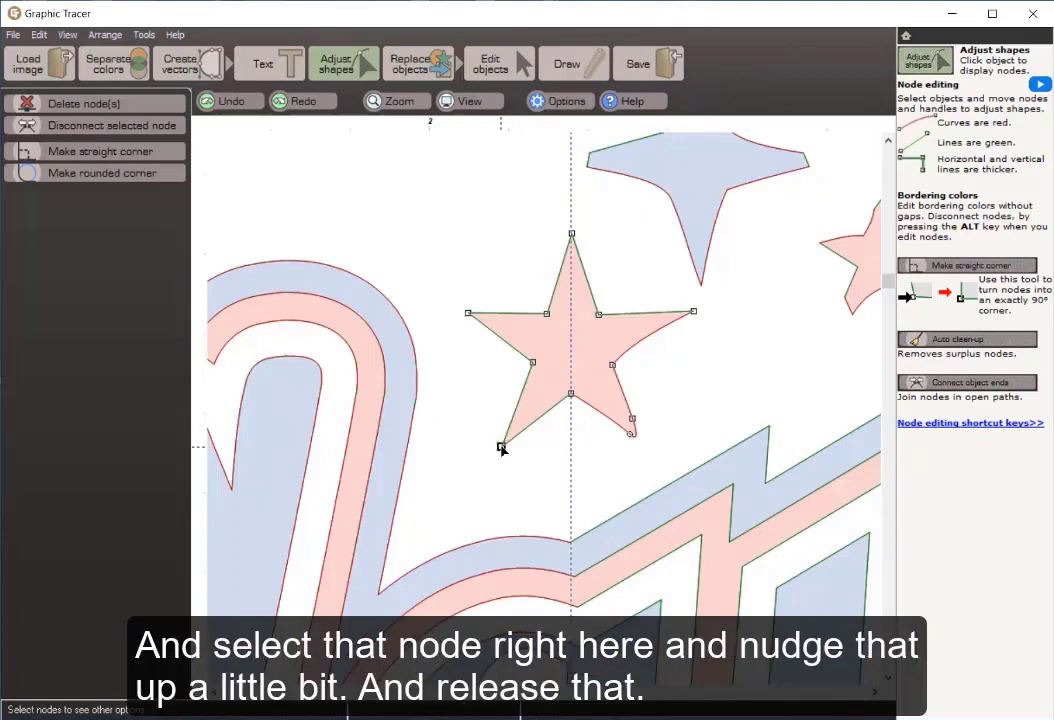
key(space)
key(Up)
key(Right)
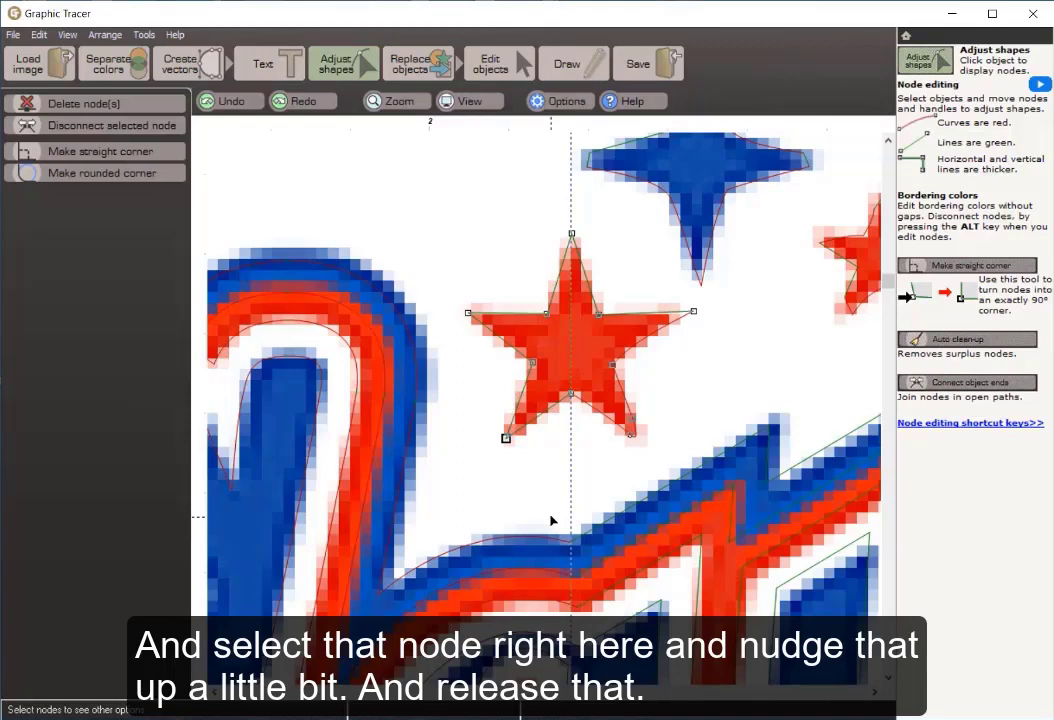
key(space)
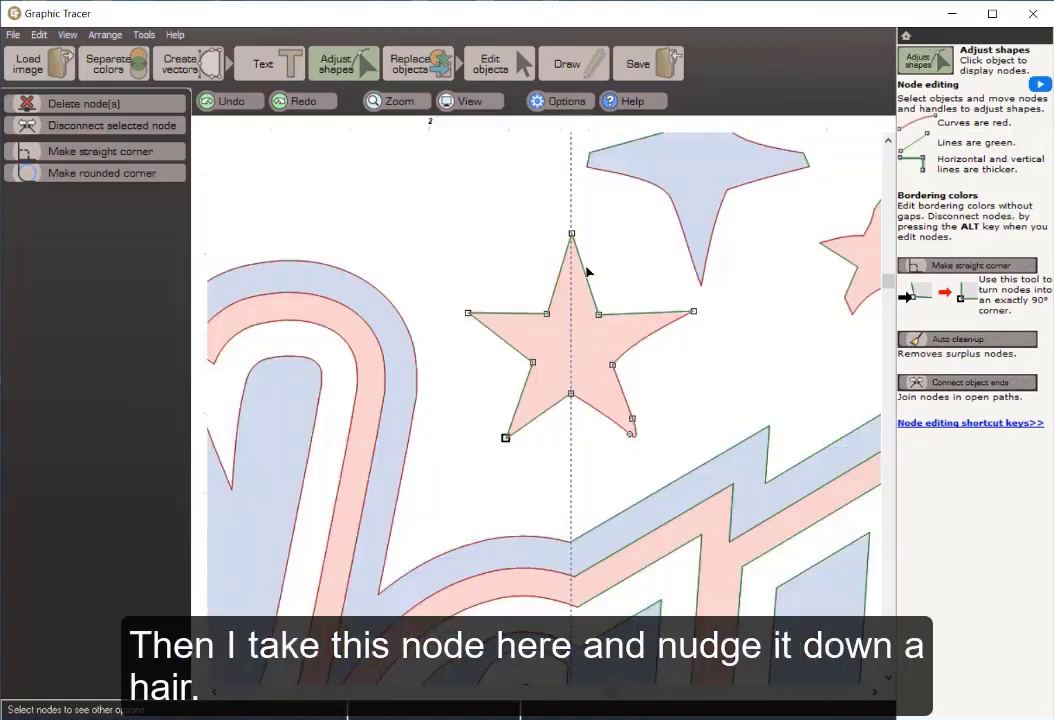
click(572, 234)
key(space)
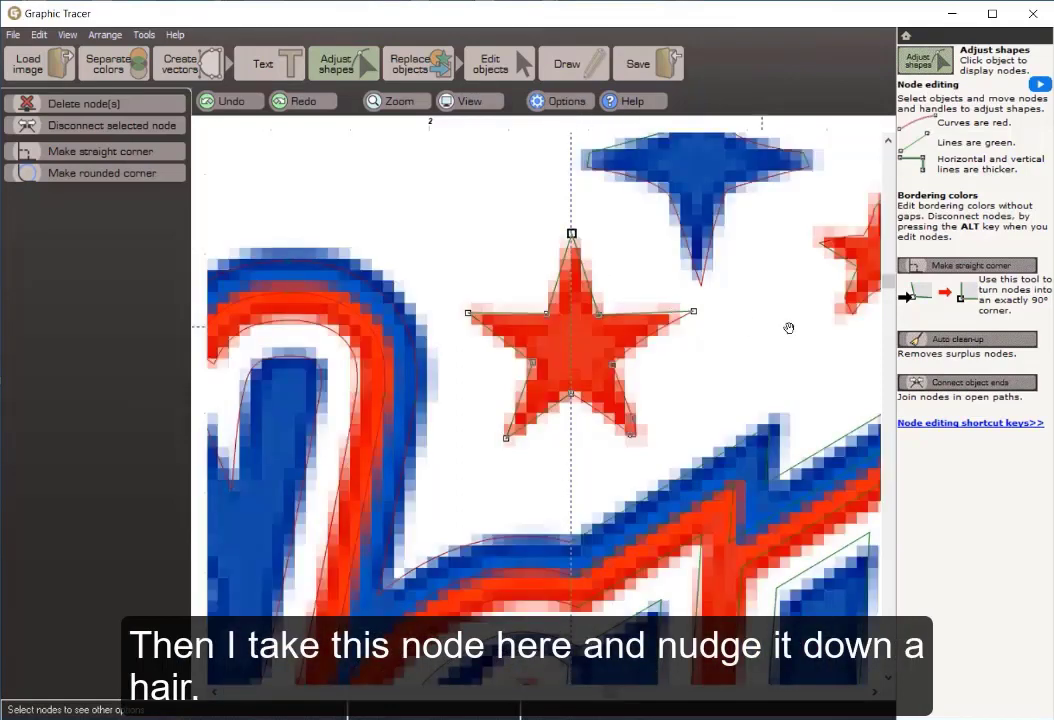
key(Down)
key(space)
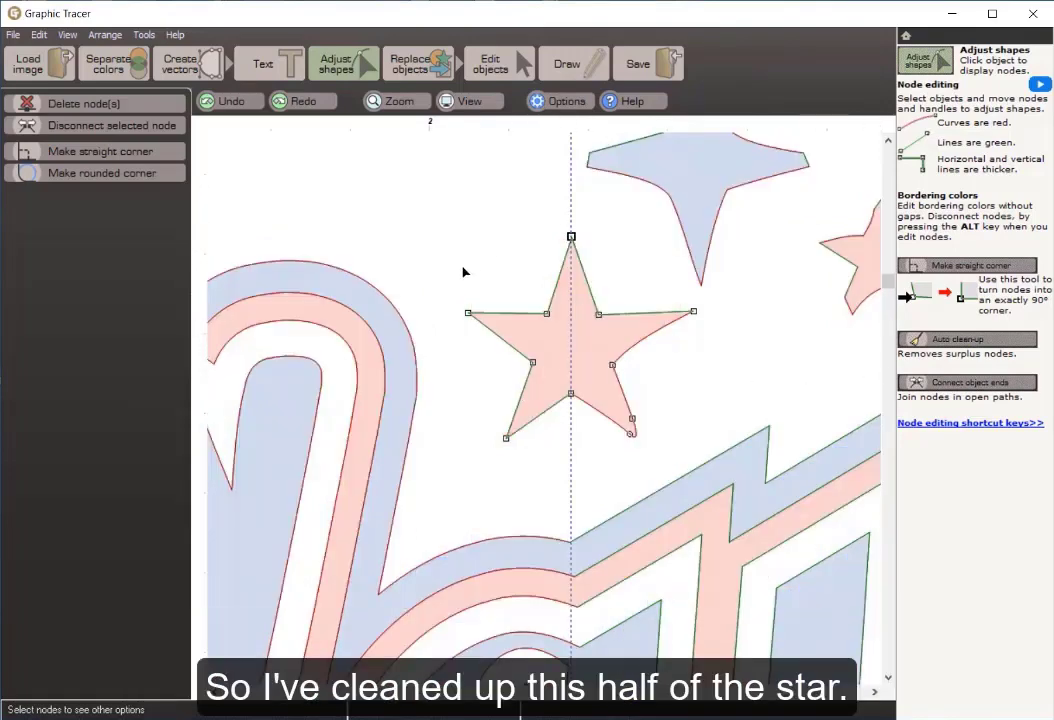
Mirror the selected left-half nodes horizontally onto the red star's right half
drag(431, 195, 581, 463)
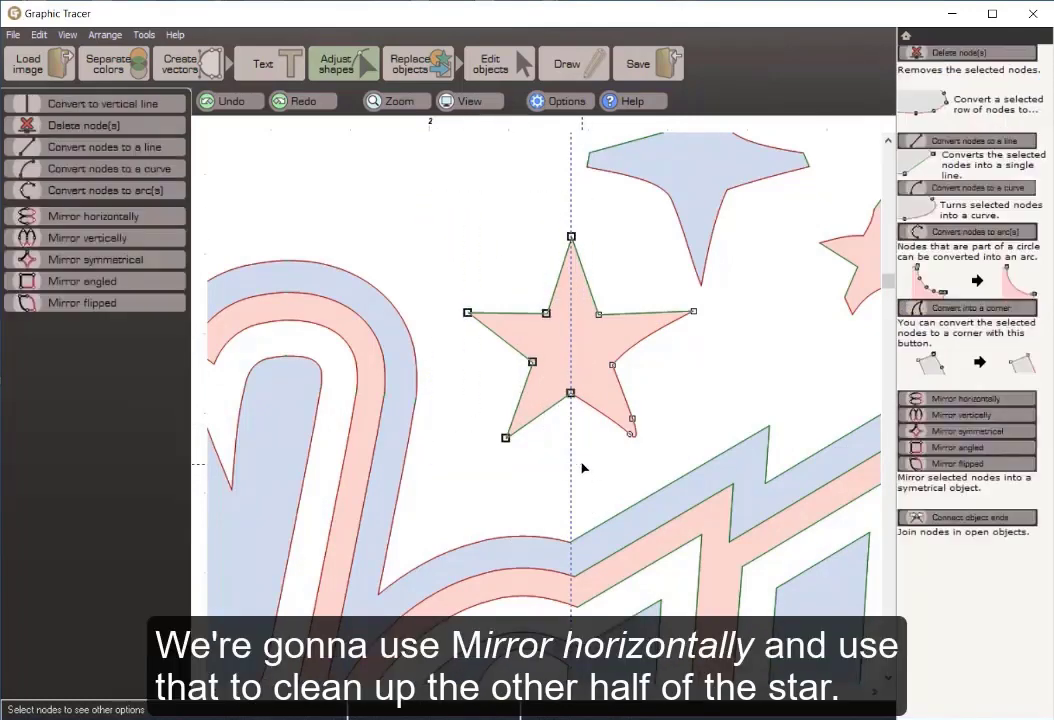
click(100, 216)
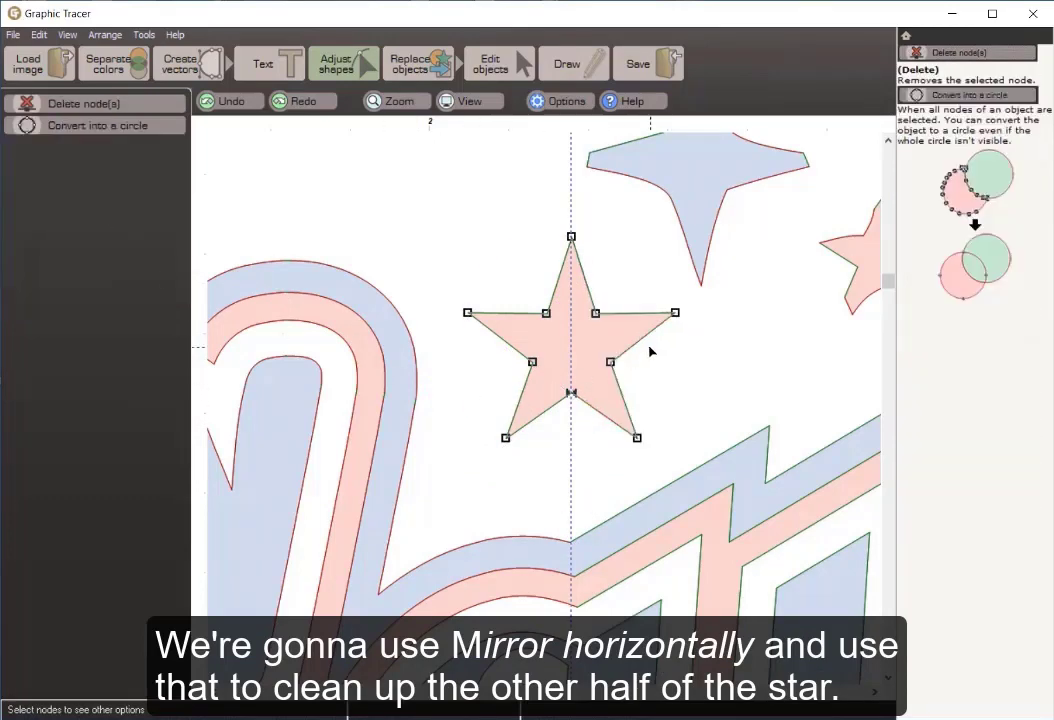
click(680, 393)
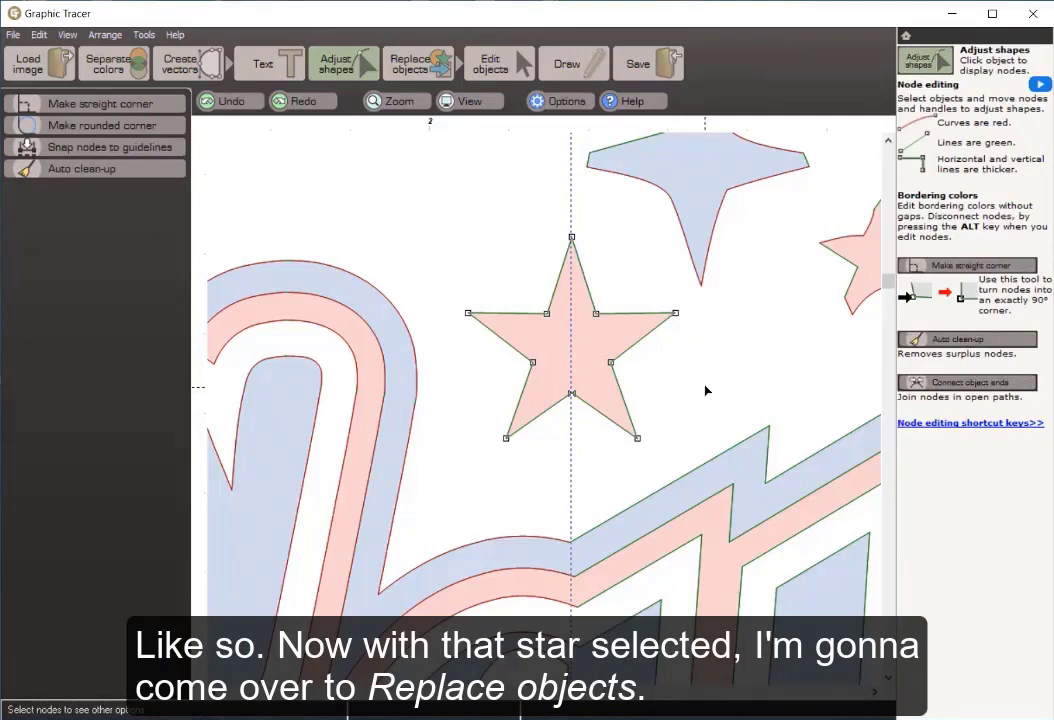
scroll(580, 380, down, 3)
Copy the large star's clean shape onto the small red star, Shift-fitting it to size
click(485, 417)
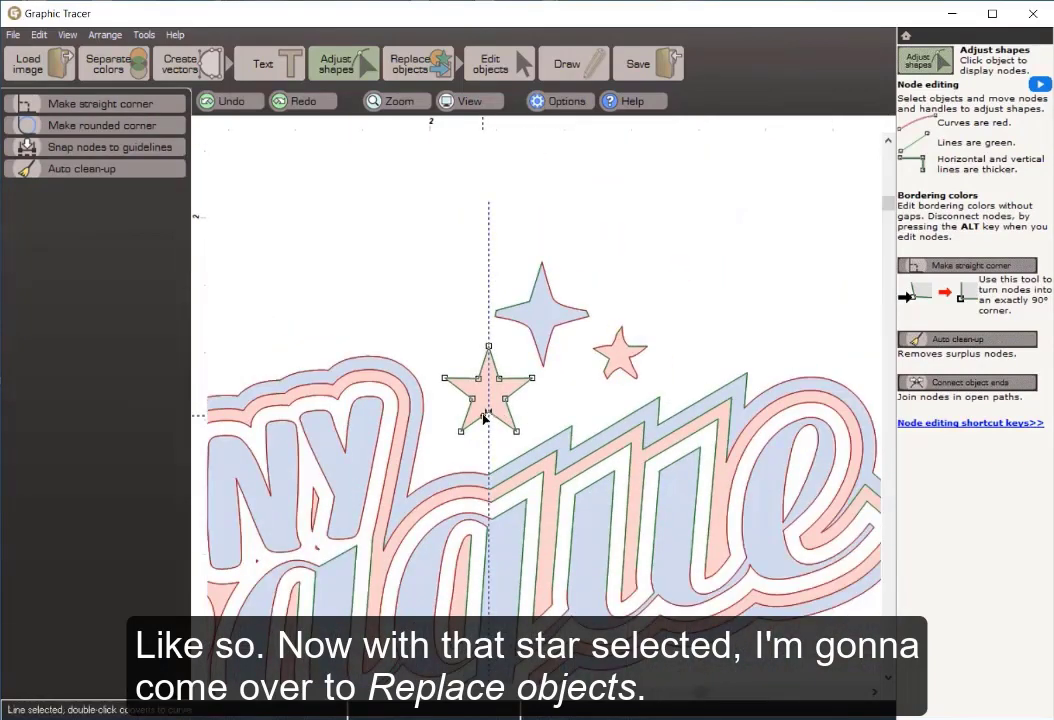
click(488, 62)
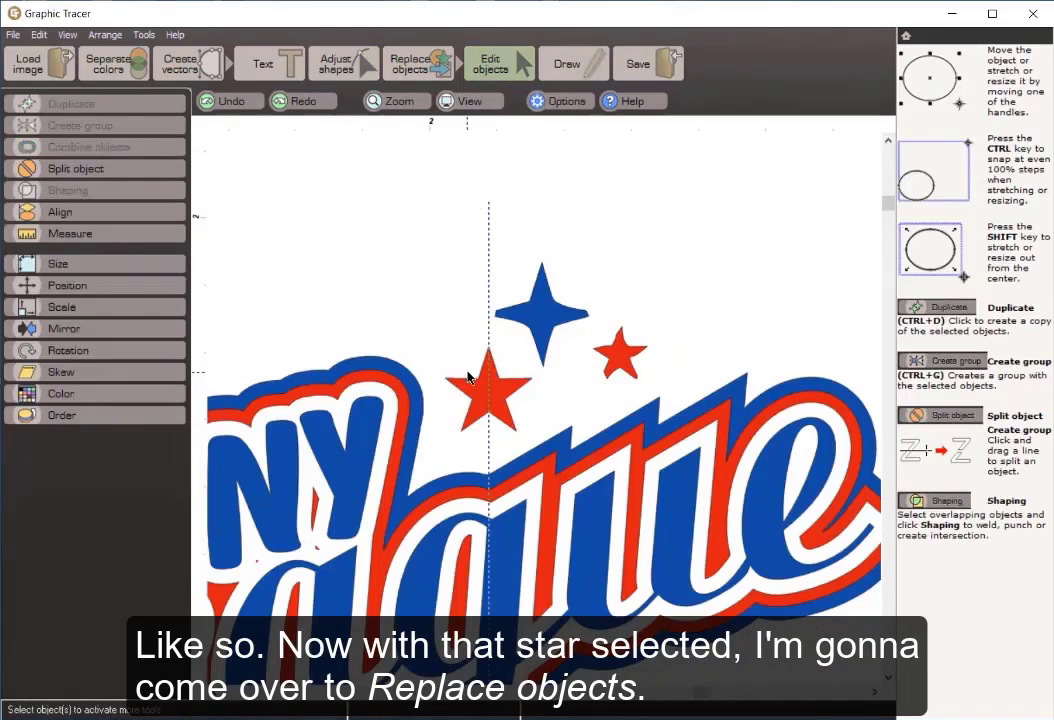
click(470, 378)
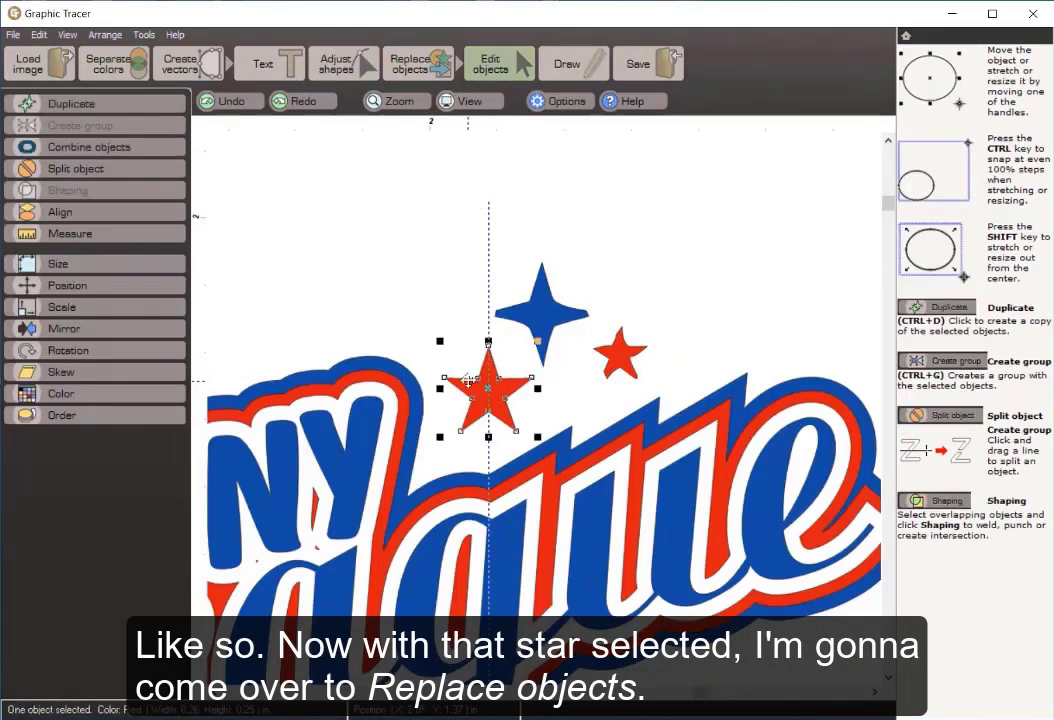
click(398, 66)
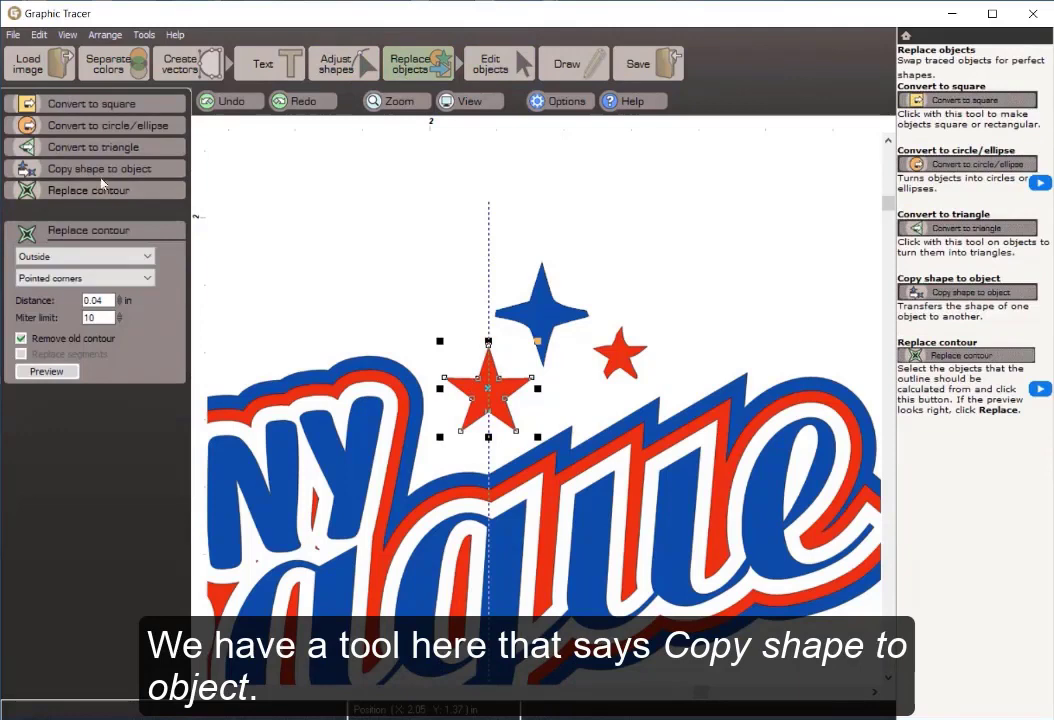
click(83, 171)
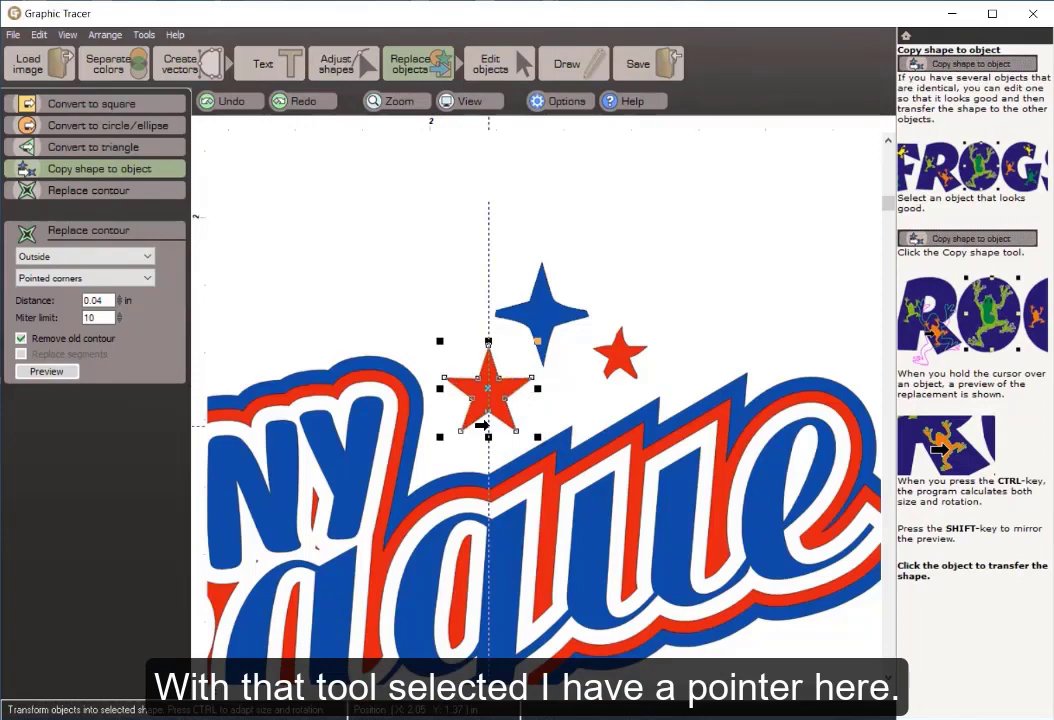
mouse_move(611, 362)
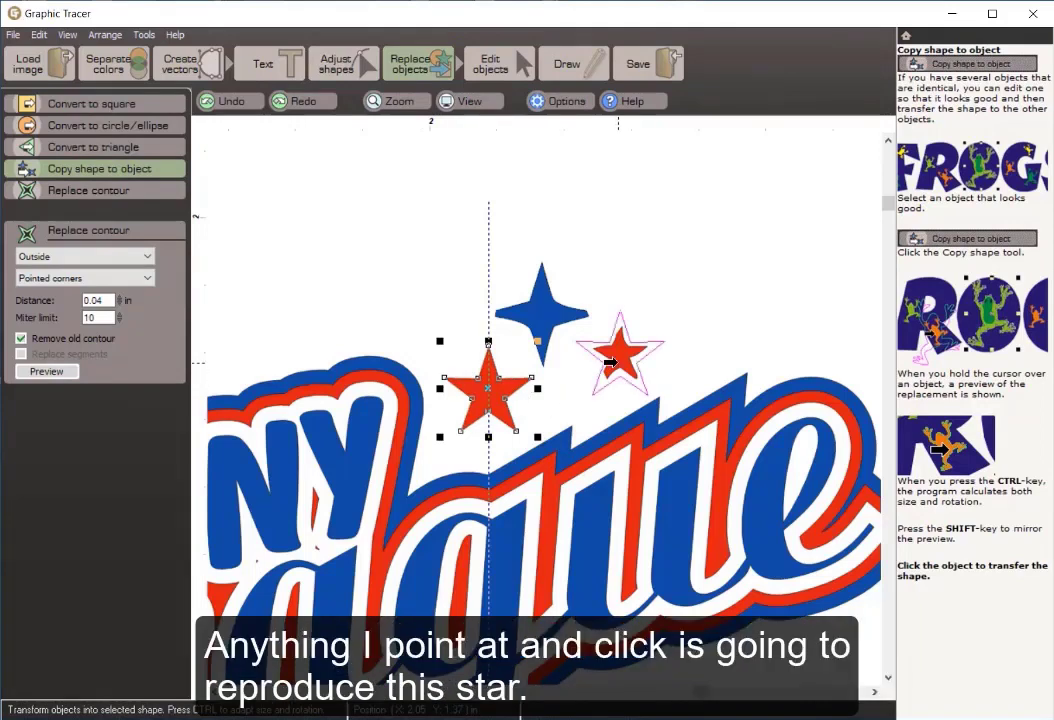
scroll(611, 362, up, 2)
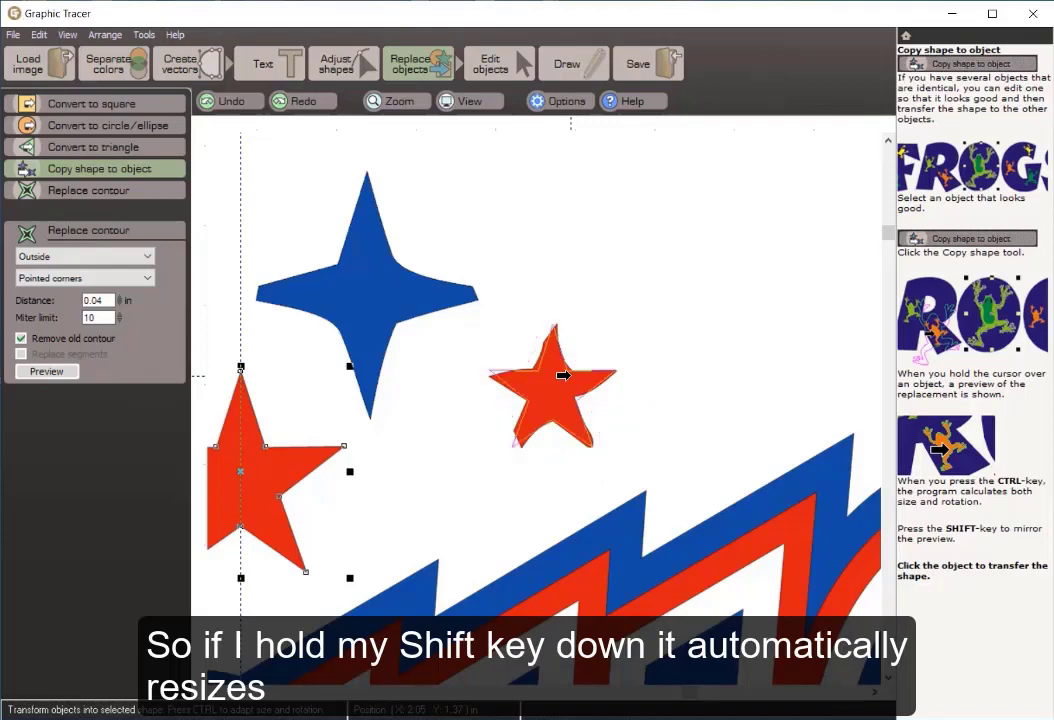
key(shift)
click(563, 375)
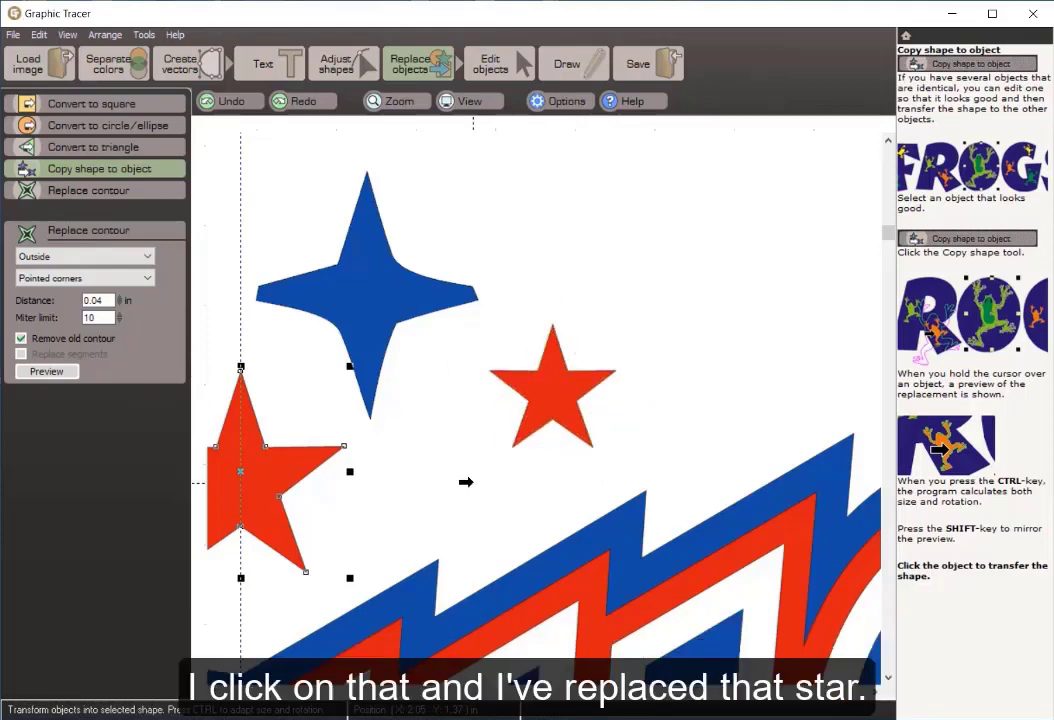
key(space)
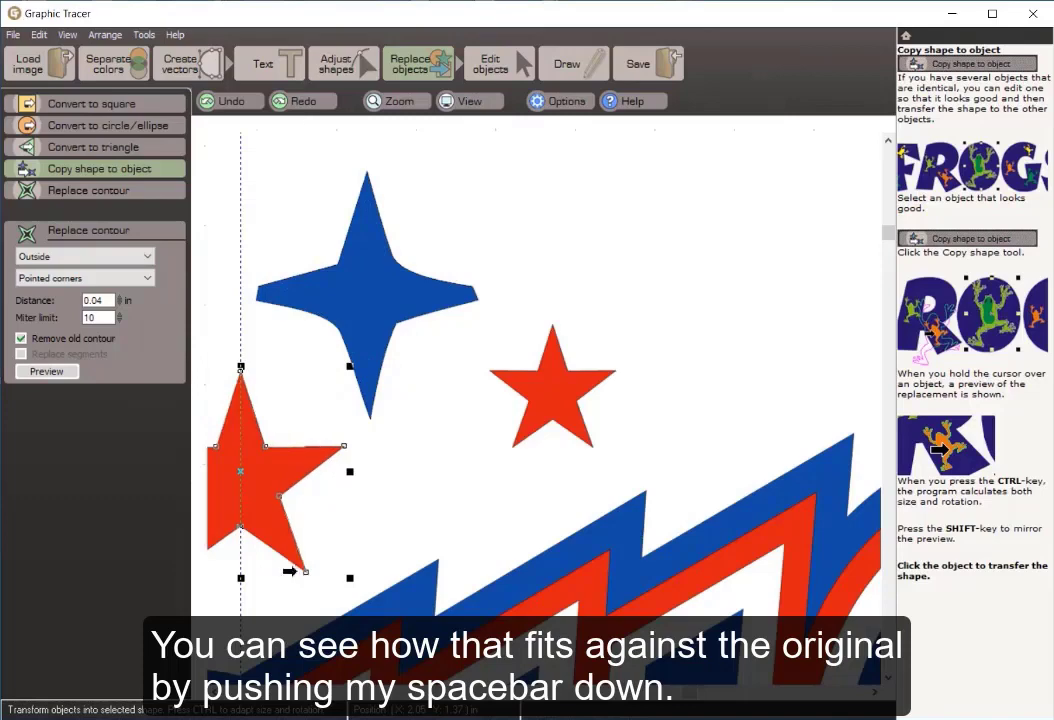
scroll(218, 690, left, 2)
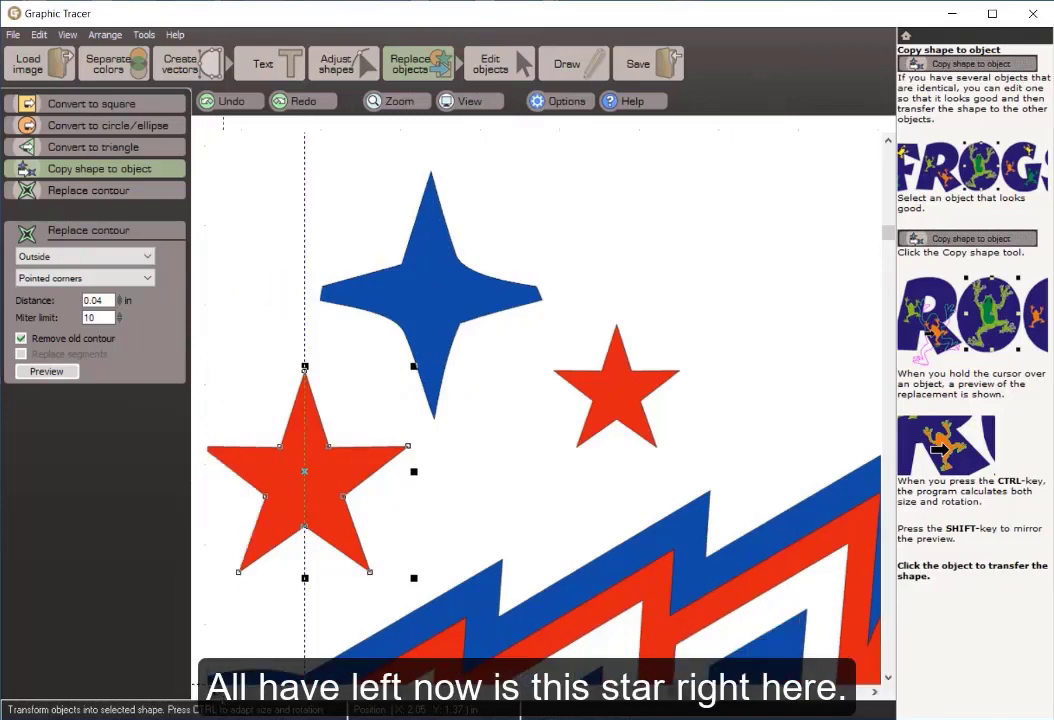
Nudge the blue star's left node down and left, checking it against the original bitmap
click(360, 62)
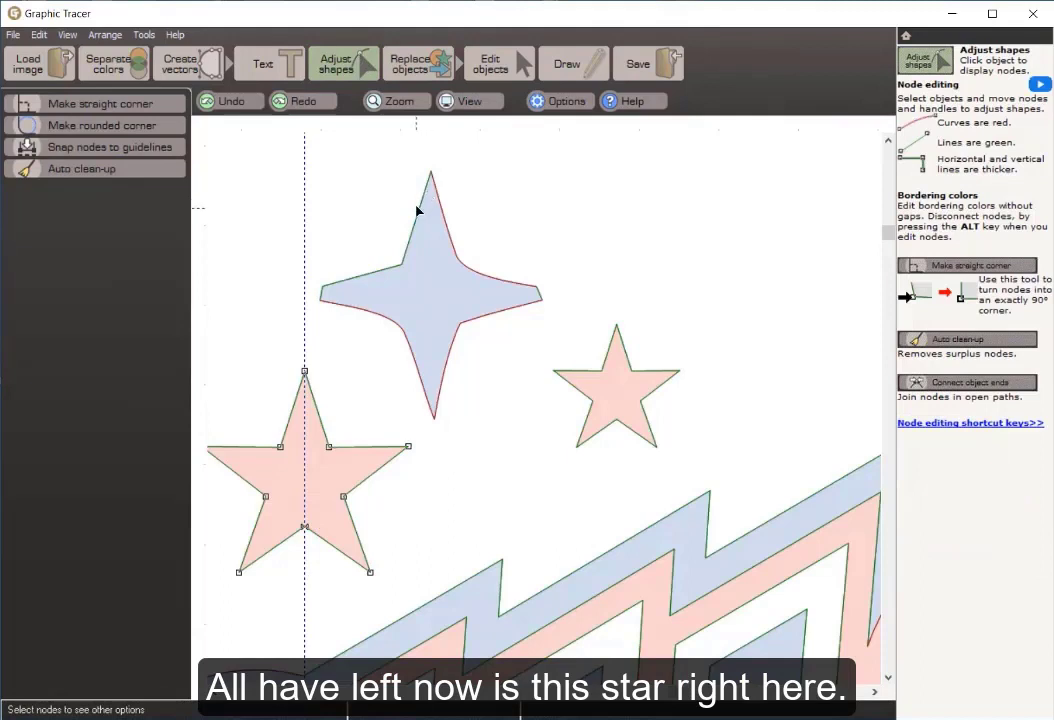
click(350, 281)
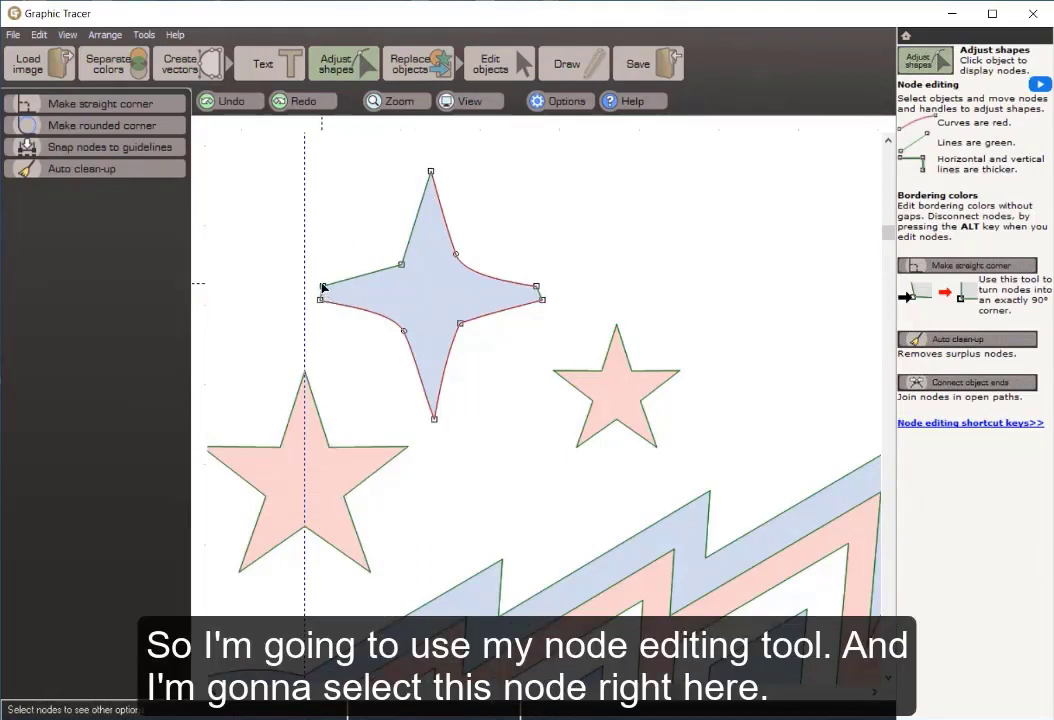
click(322, 288)
key(space)
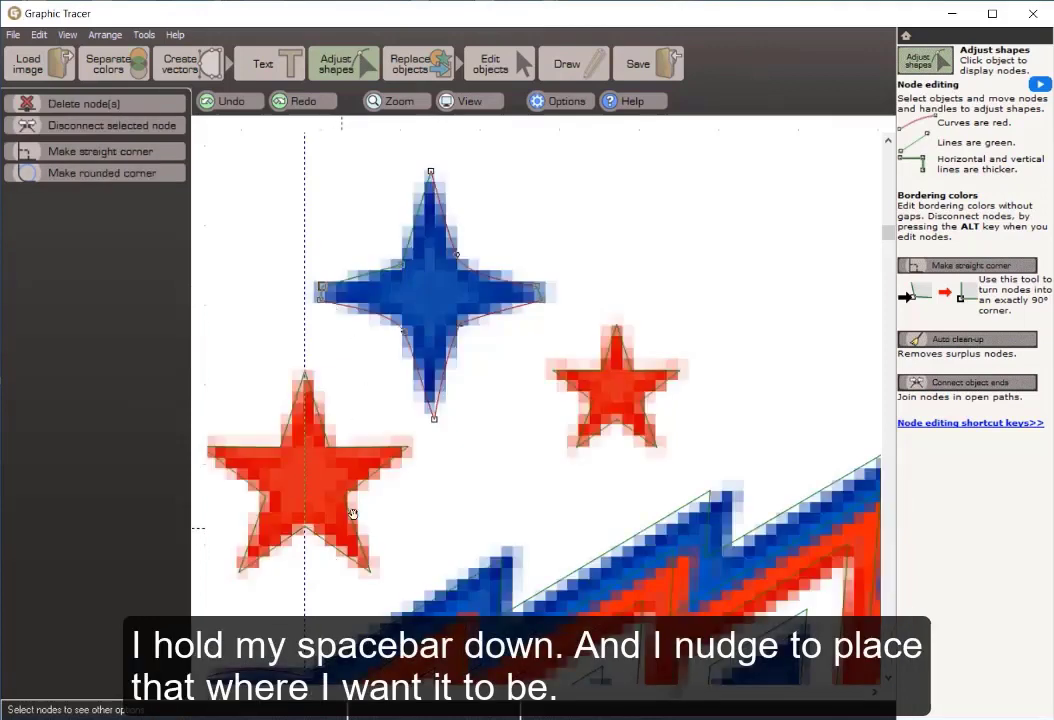
key(Down)
key(Left)
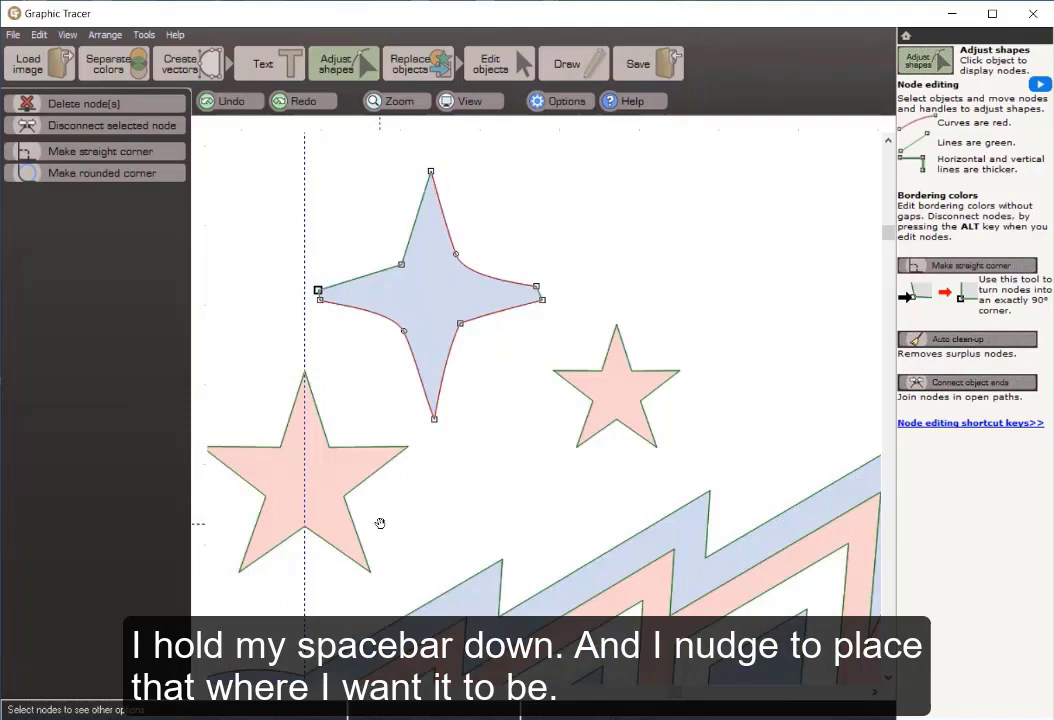
key(space)
Mirror the blue star's upper-left edge nodes symmetrically so all four arms match
key(space)
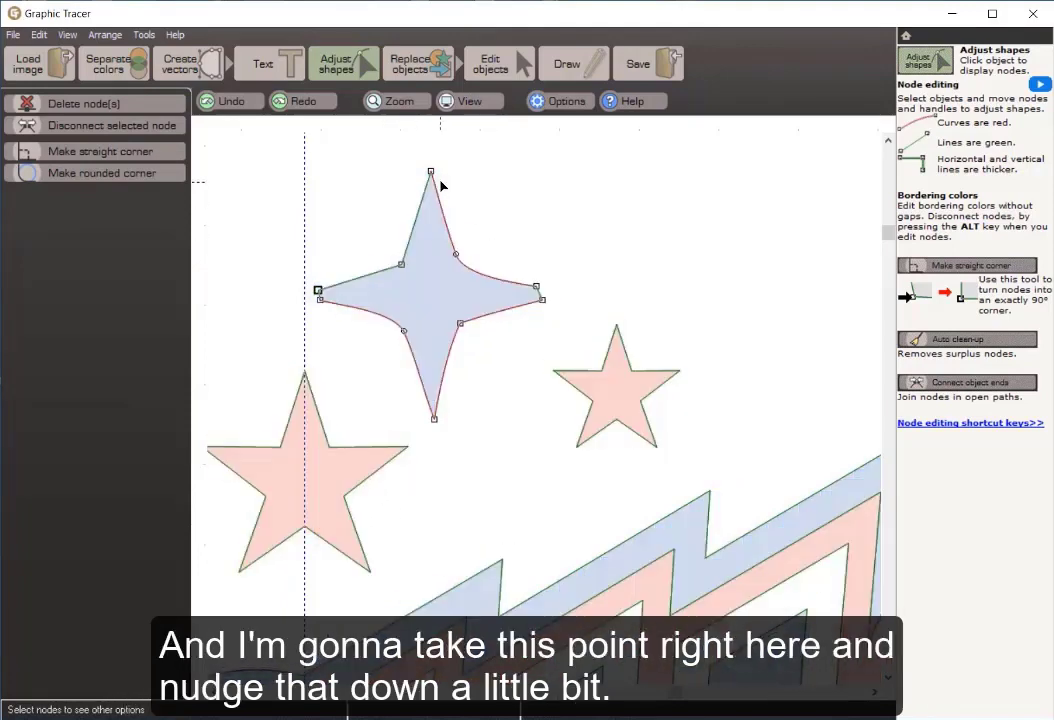
click(431, 172)
key(space)
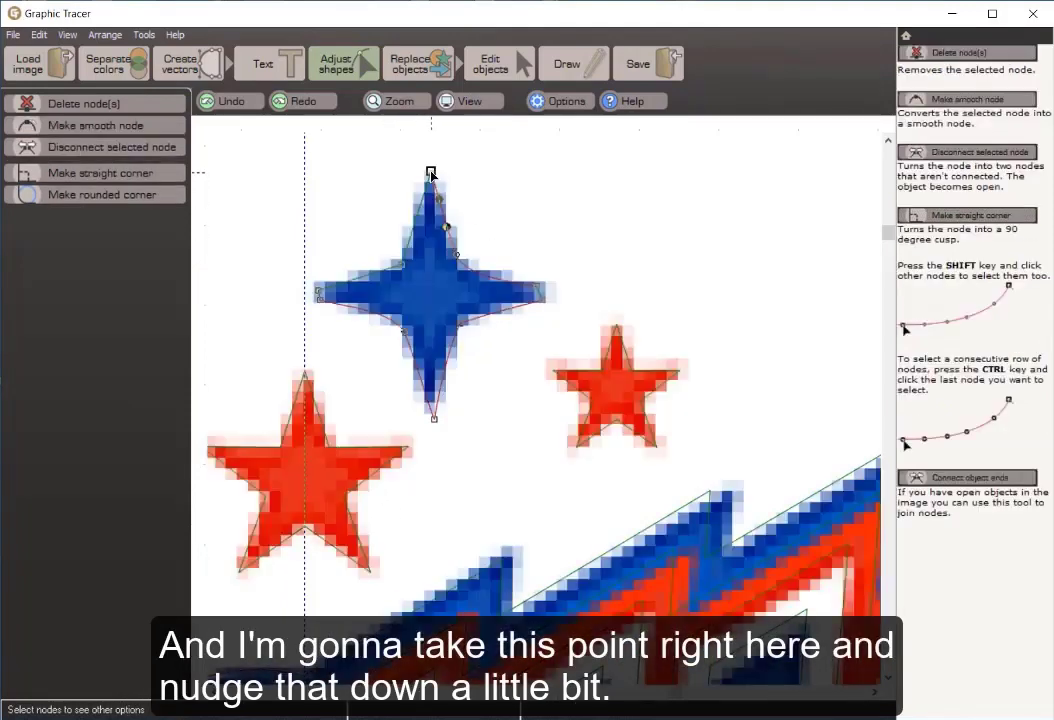
key(space)
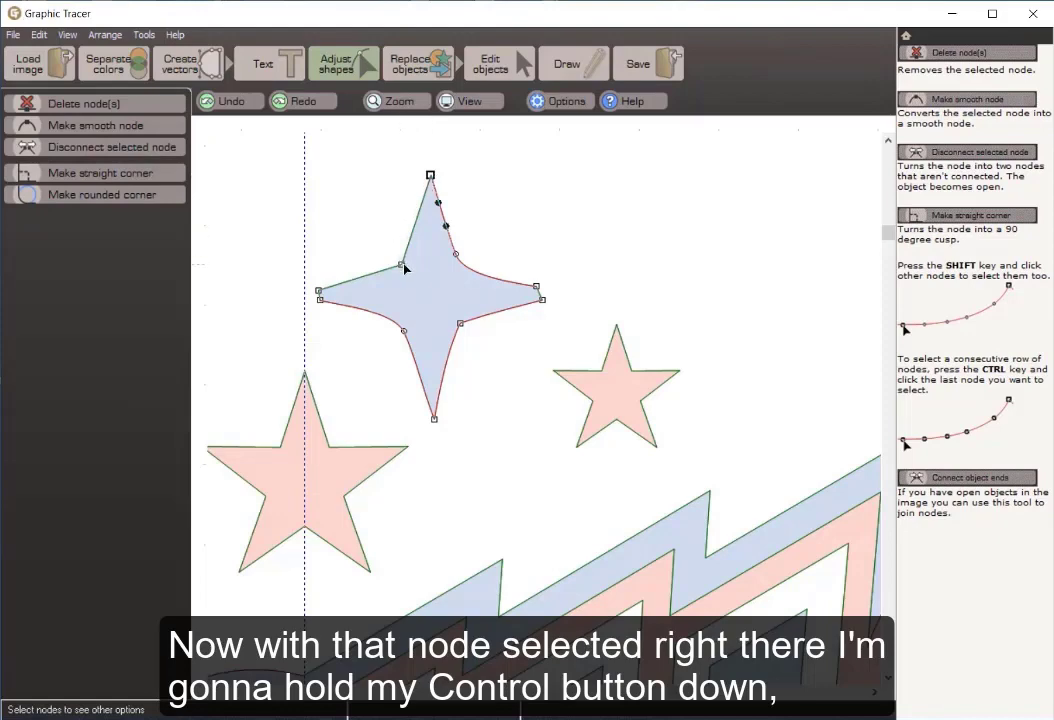
ctrl+click(318, 291)
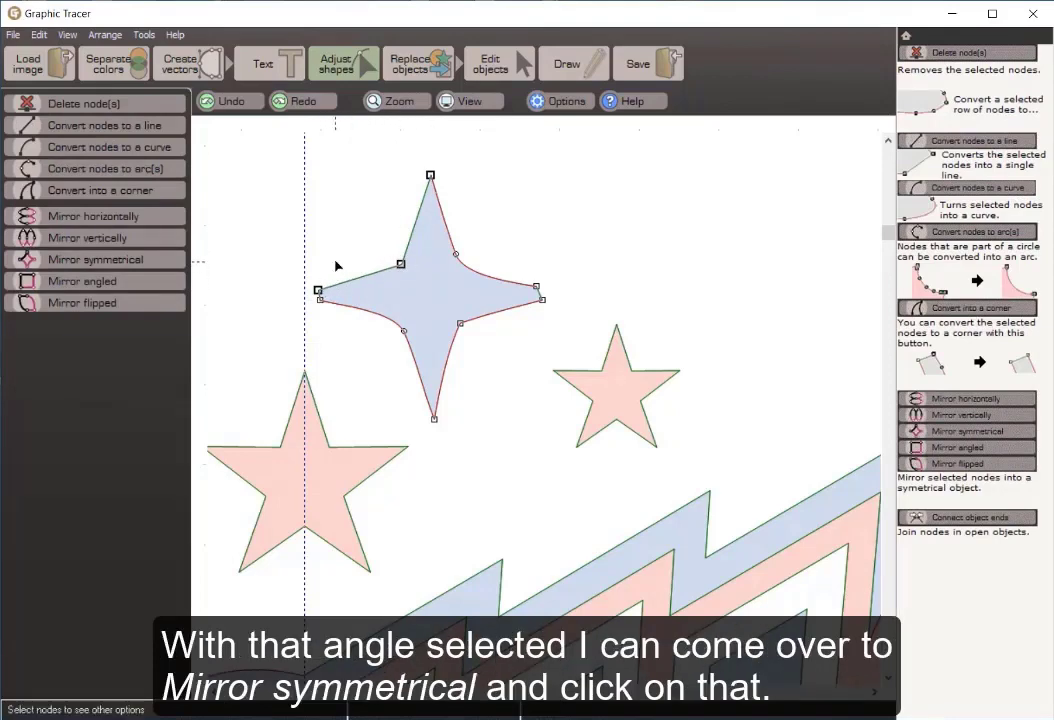
click(166, 263)
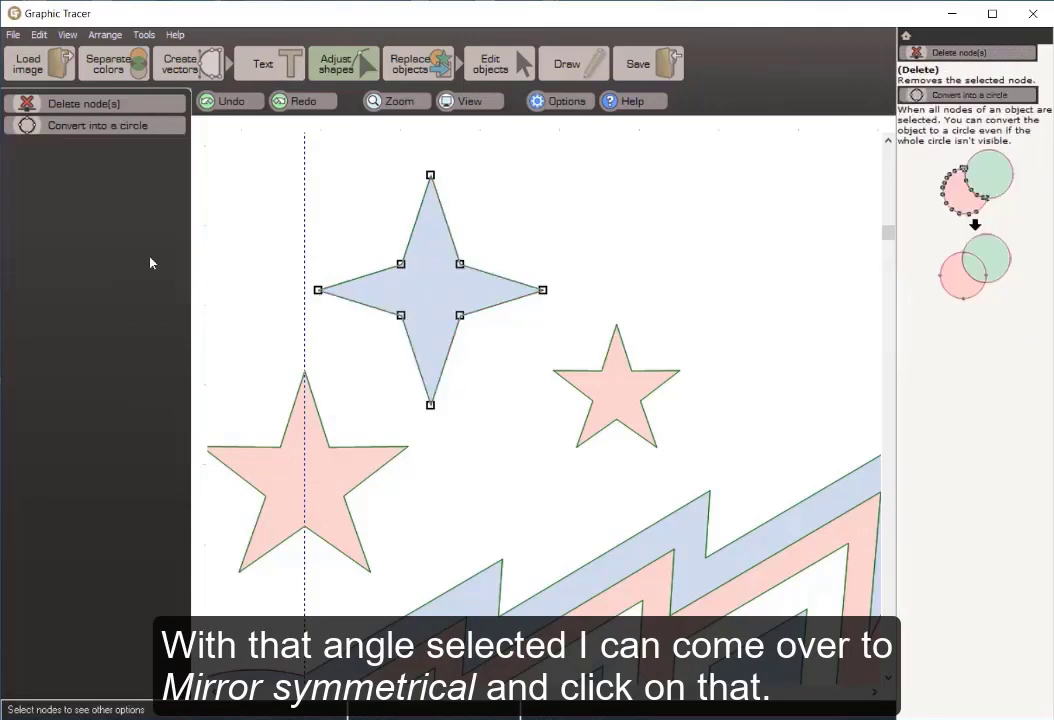
key(space)
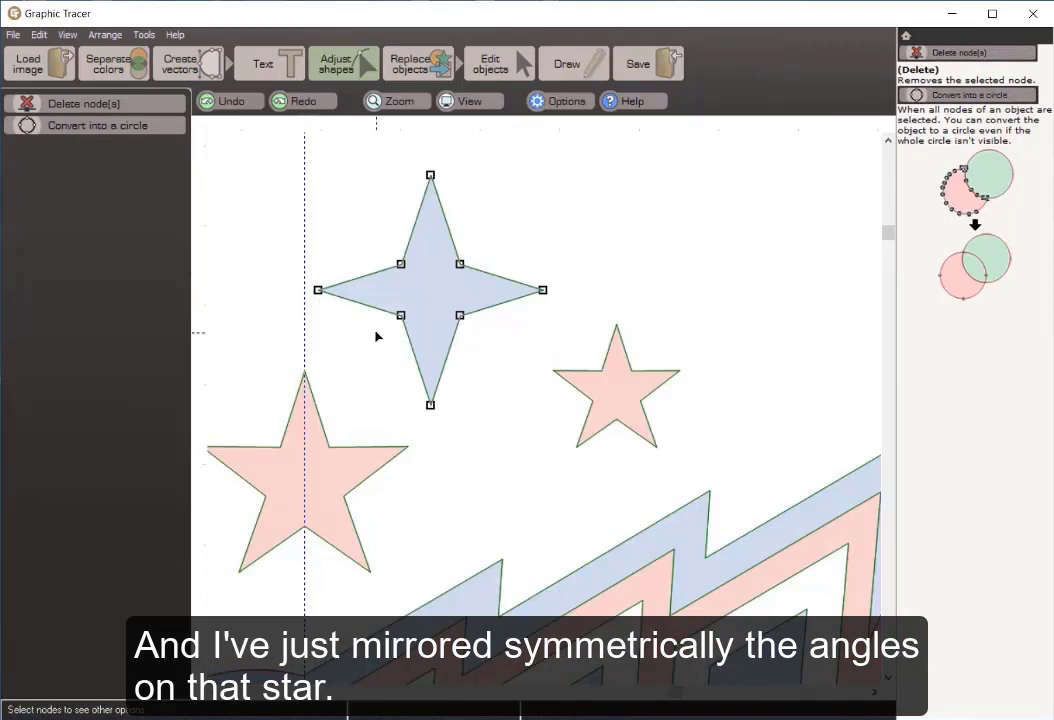
scroll(376, 334, down, 5)
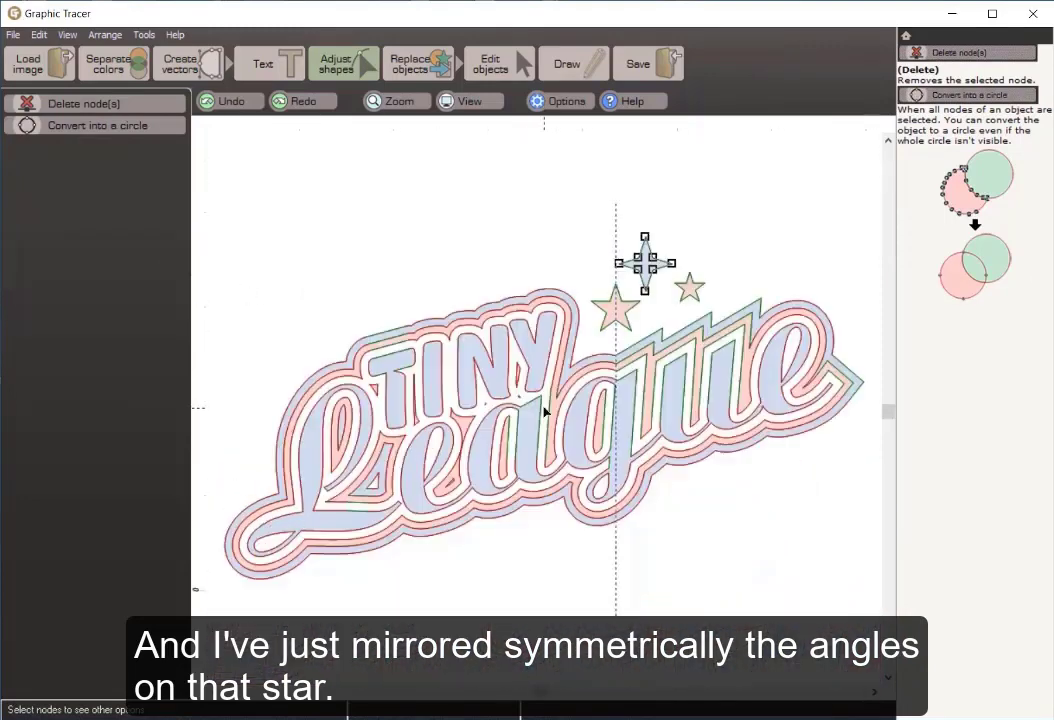
Return to Edit objects mode, deselect the blue star, and go to the Save step
click(492, 66)
click(524, 210)
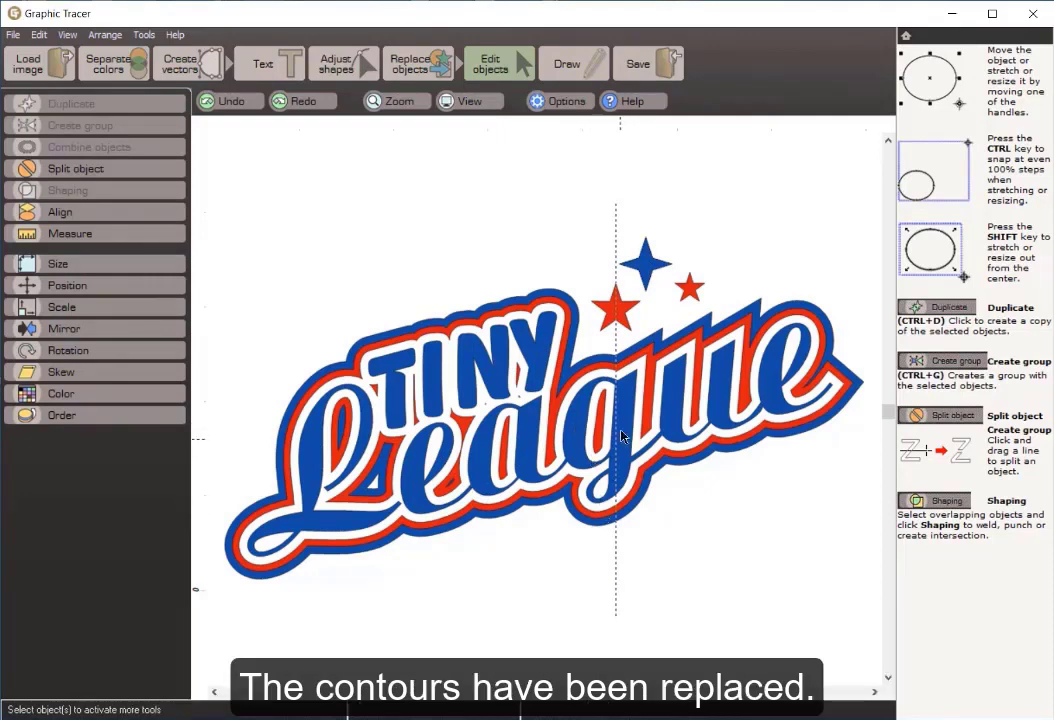
click(636, 64)
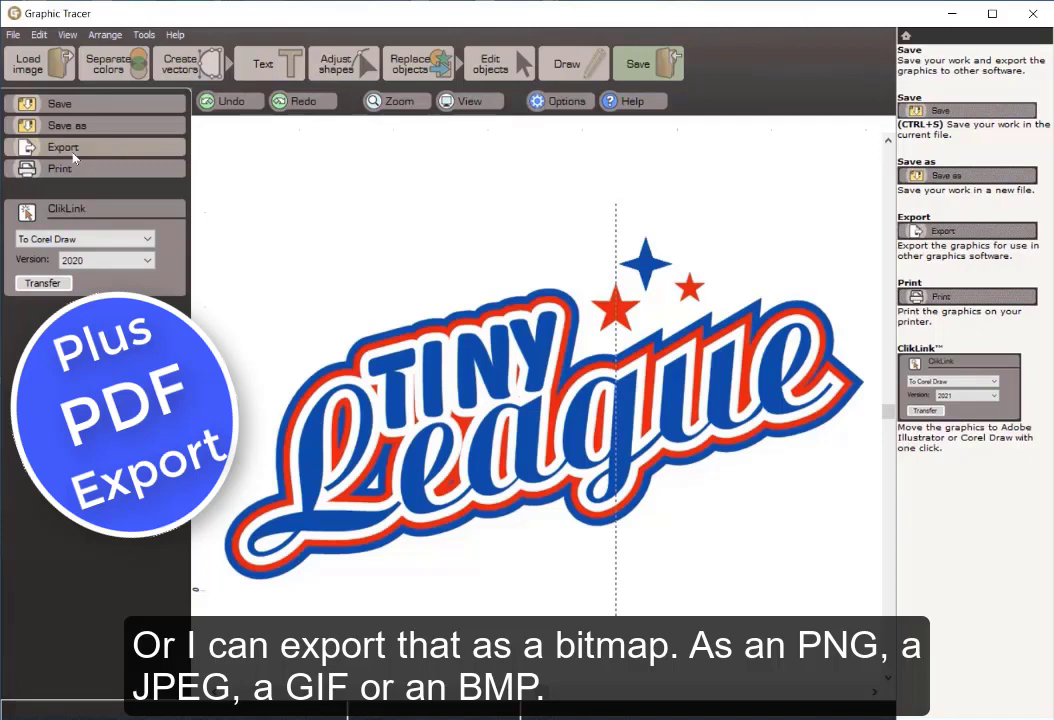
Set the ClikLink target to Corel Draw version 2020 and transfer the logo
click(135, 240)
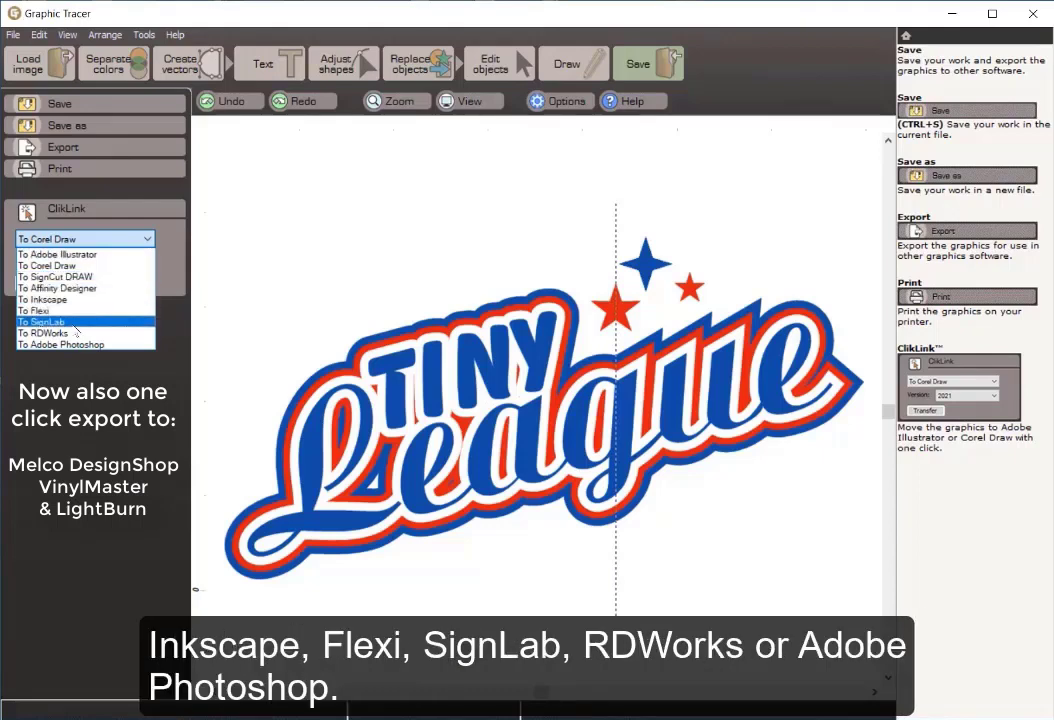
click(84, 266)
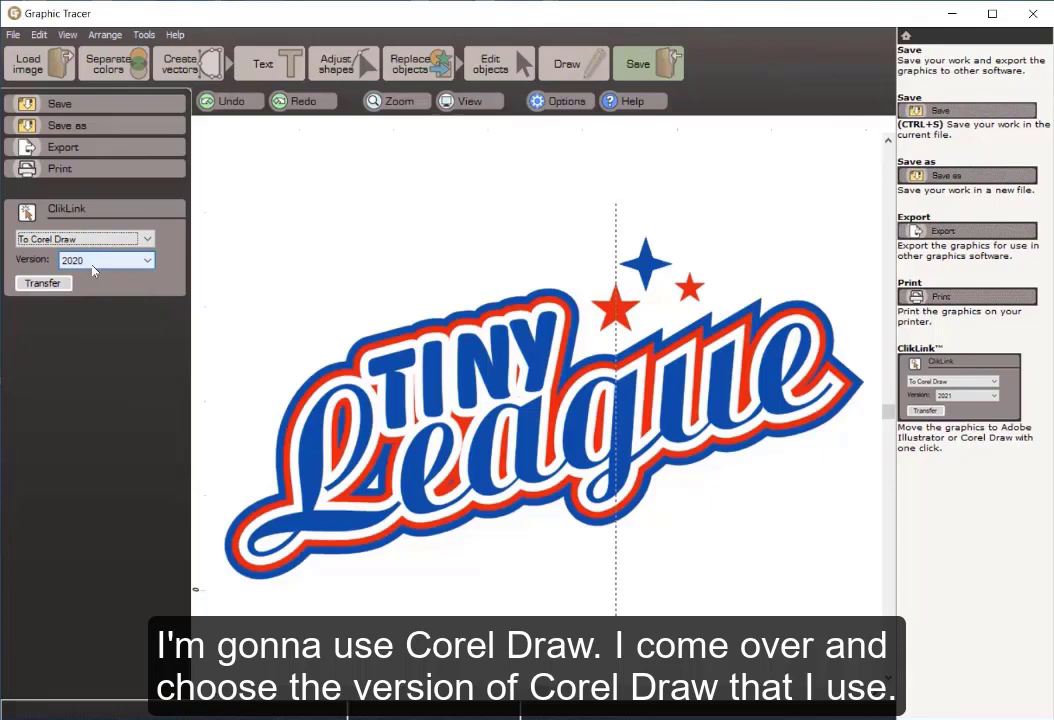
click(148, 262)
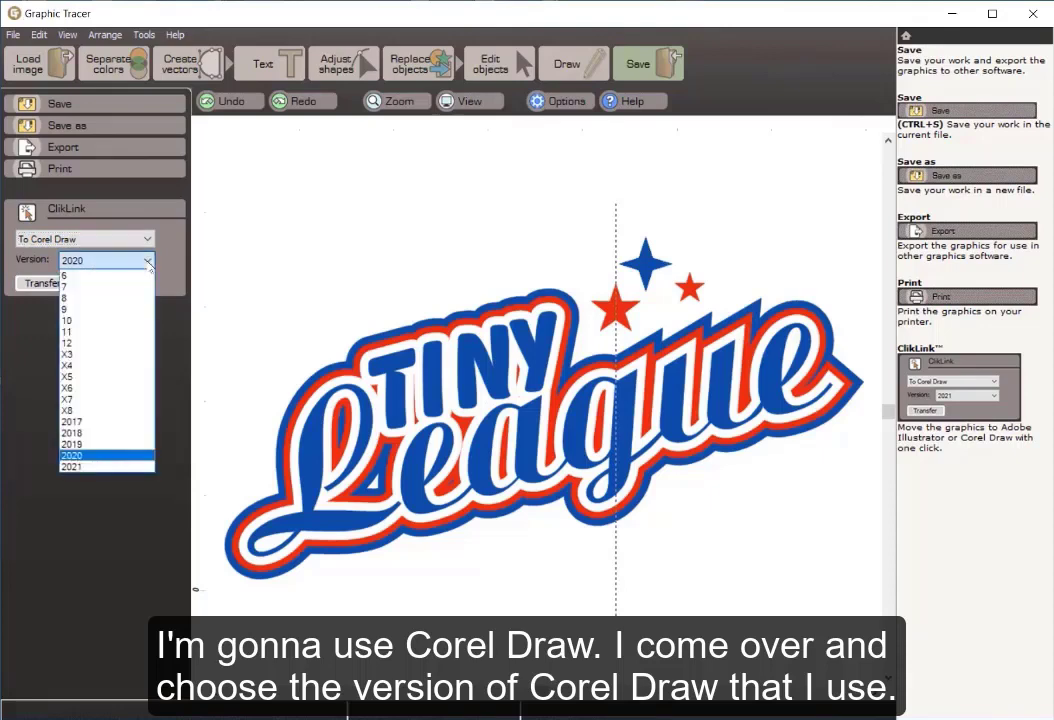
click(106, 457)
click(43, 283)
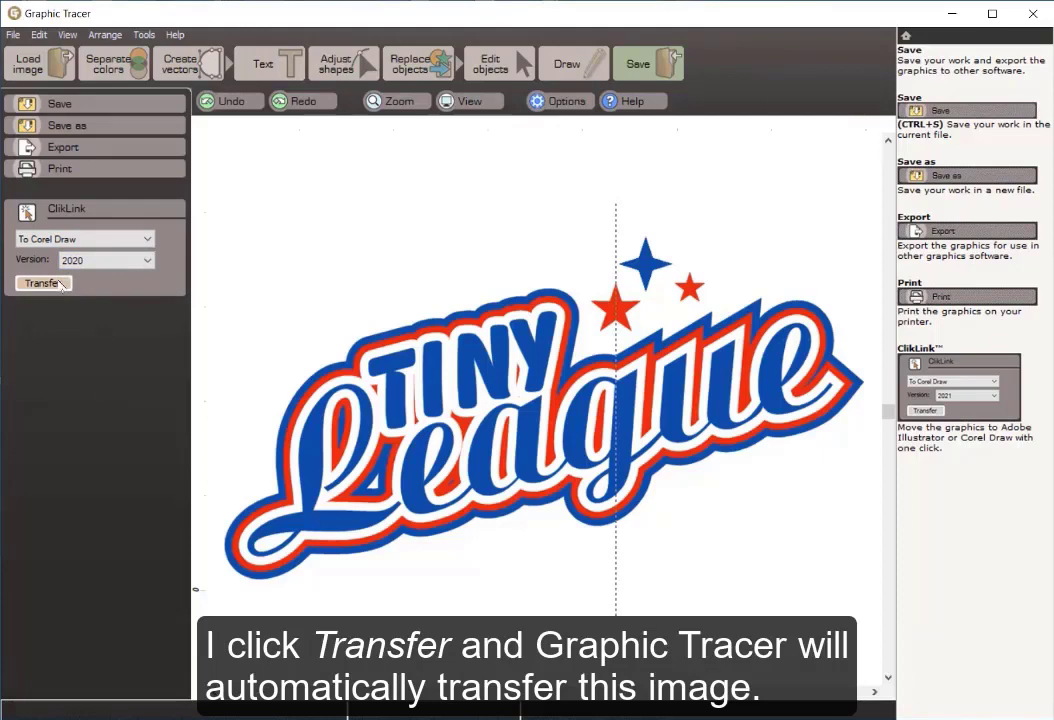